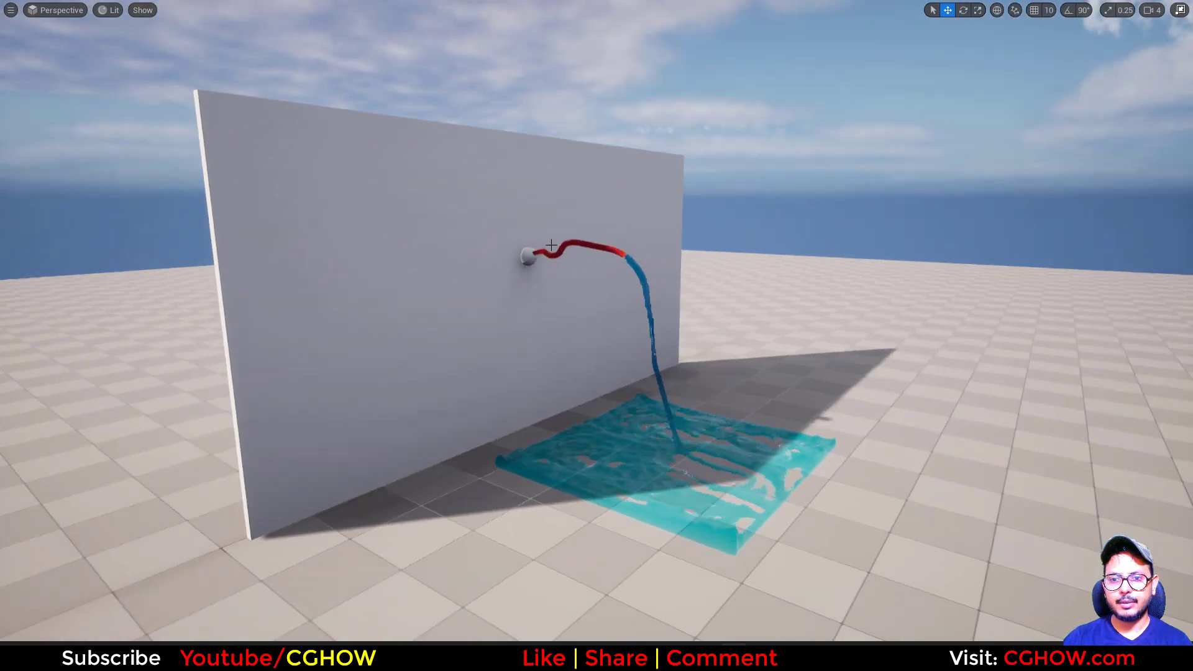
pyautogui.keyDown('alt'); pyautogui.moveTo(846, 308); pyautogui.dragTo(882, 345); pyautogui.keyUp('alt')
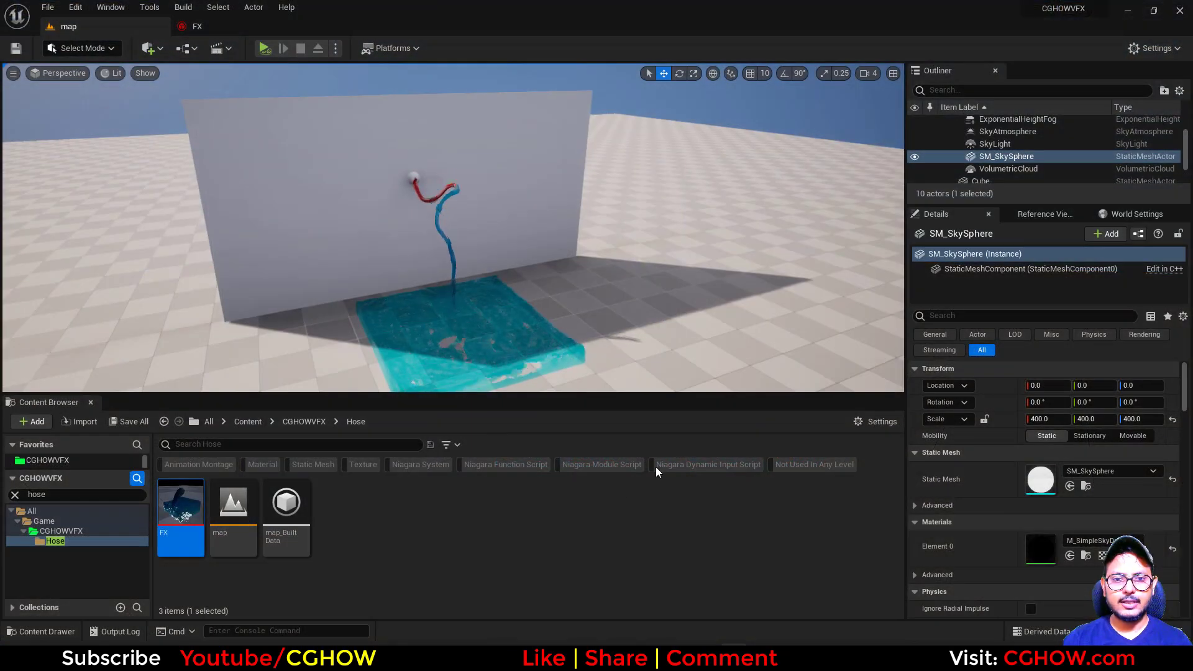
# Step: Create a new empty level
pyautogui.rightClick(405, 543)
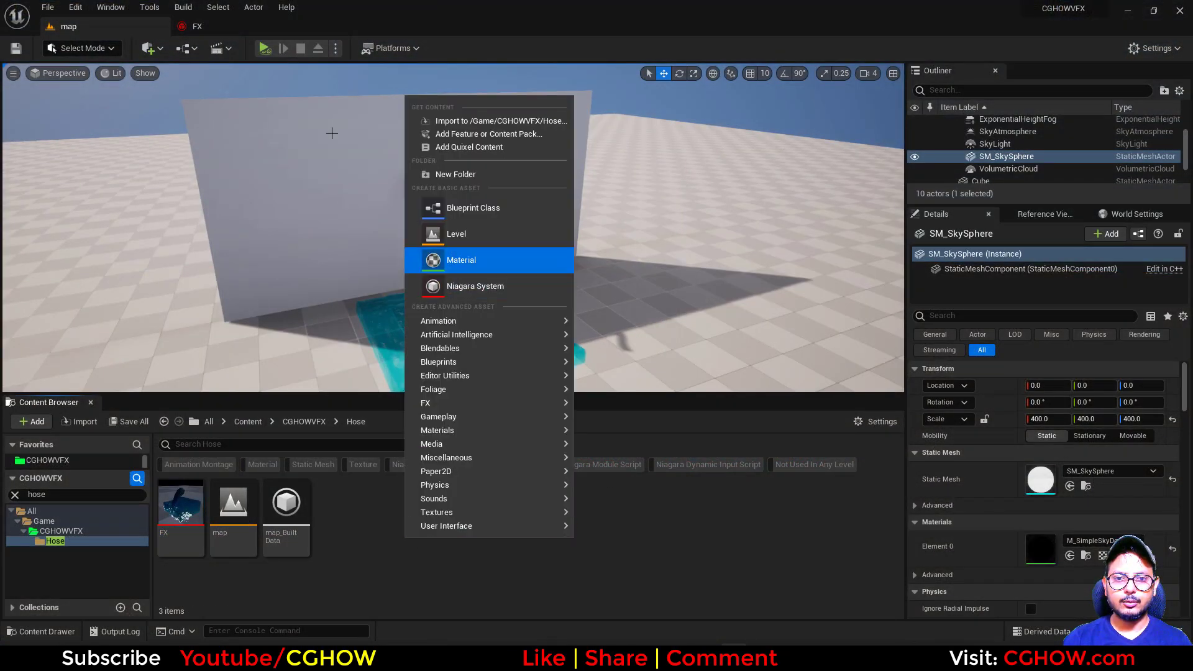
pyautogui.click(47, 8)
pyautogui.click(84, 41)
pyautogui.doubleClick(666, 253)
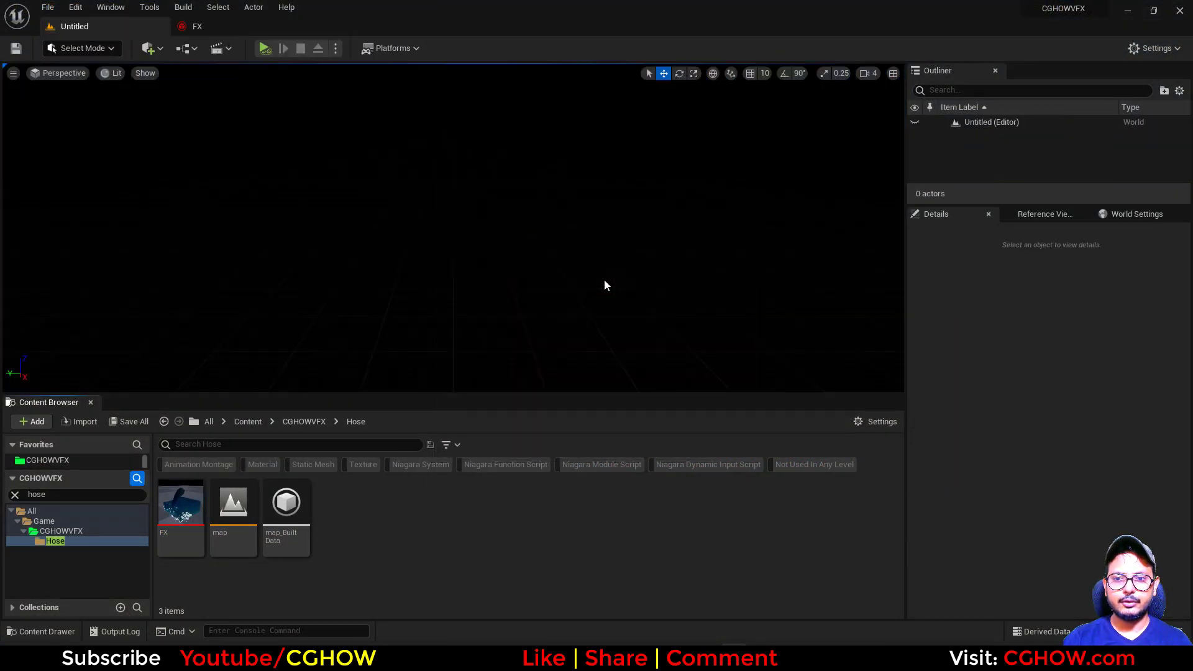
# Step: Create a Niagara system in the Hose folder from the Grid 3D FLIP Hose template, name it test, and open it
pyautogui.rightClick(415, 517)
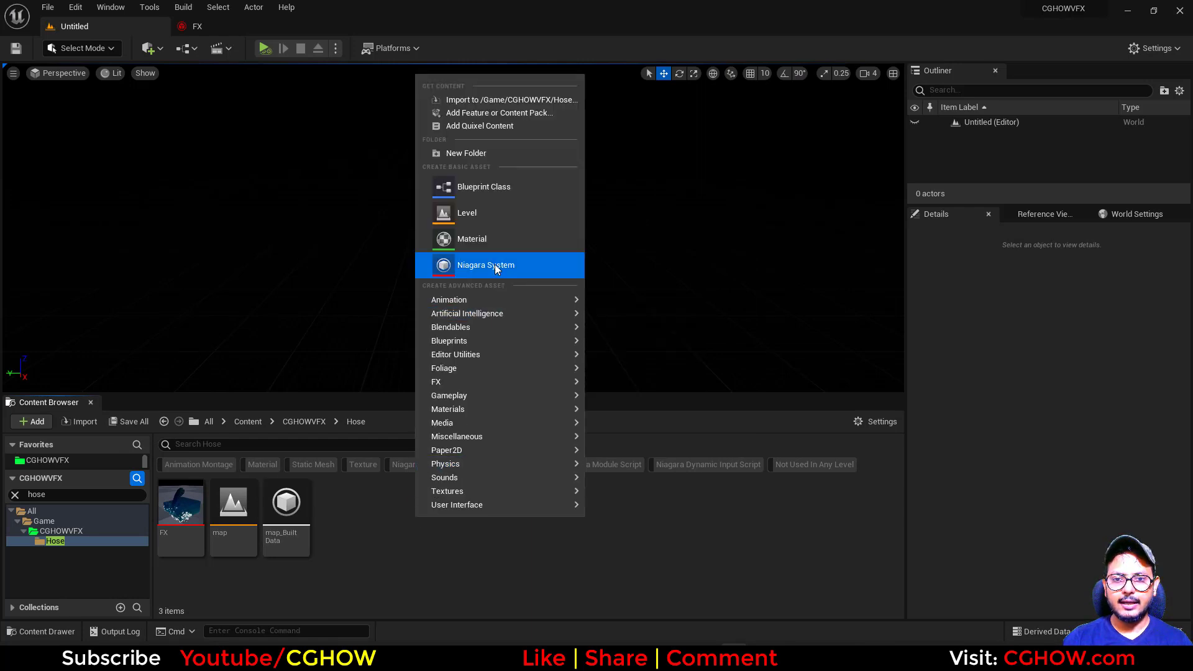
pyautogui.click(180, 503)
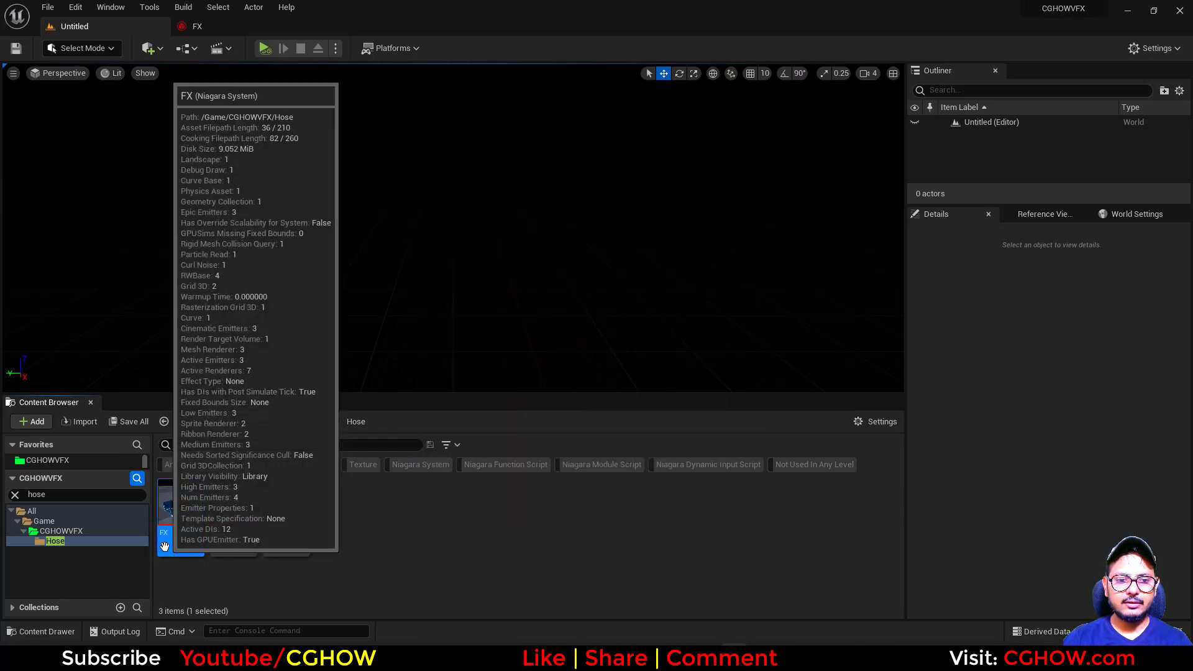
pyautogui.rightClick(427, 551)
pyautogui.click(519, 300)
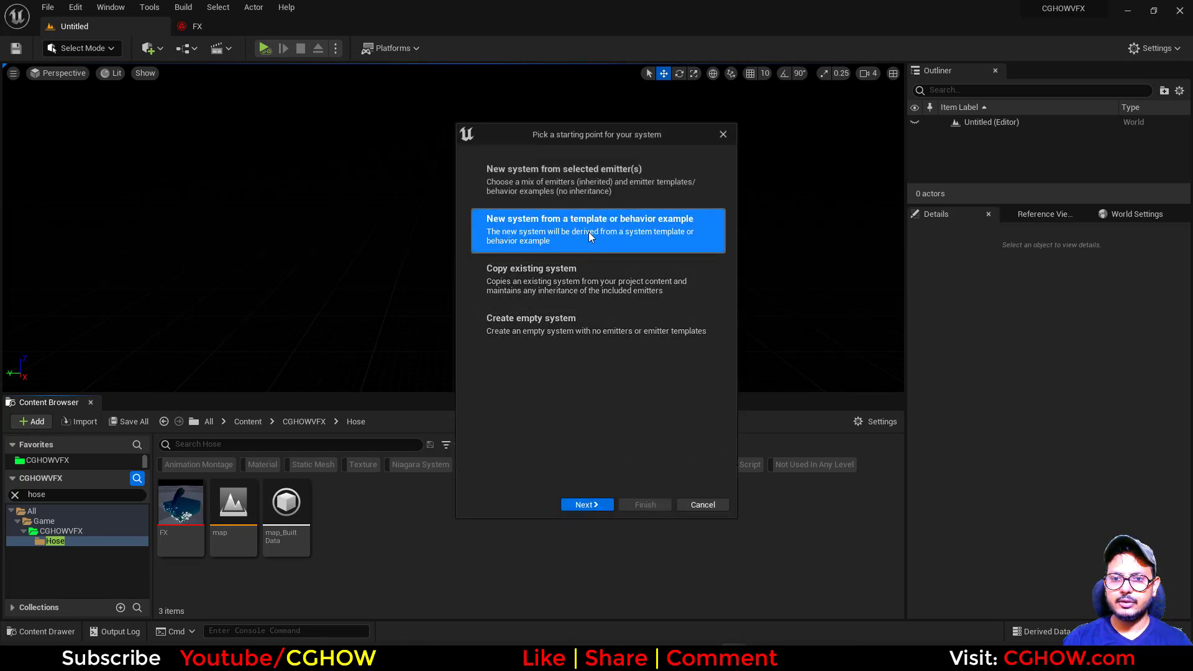
pyautogui.click(602, 507)
pyautogui.scroll(-3, 646, 312)
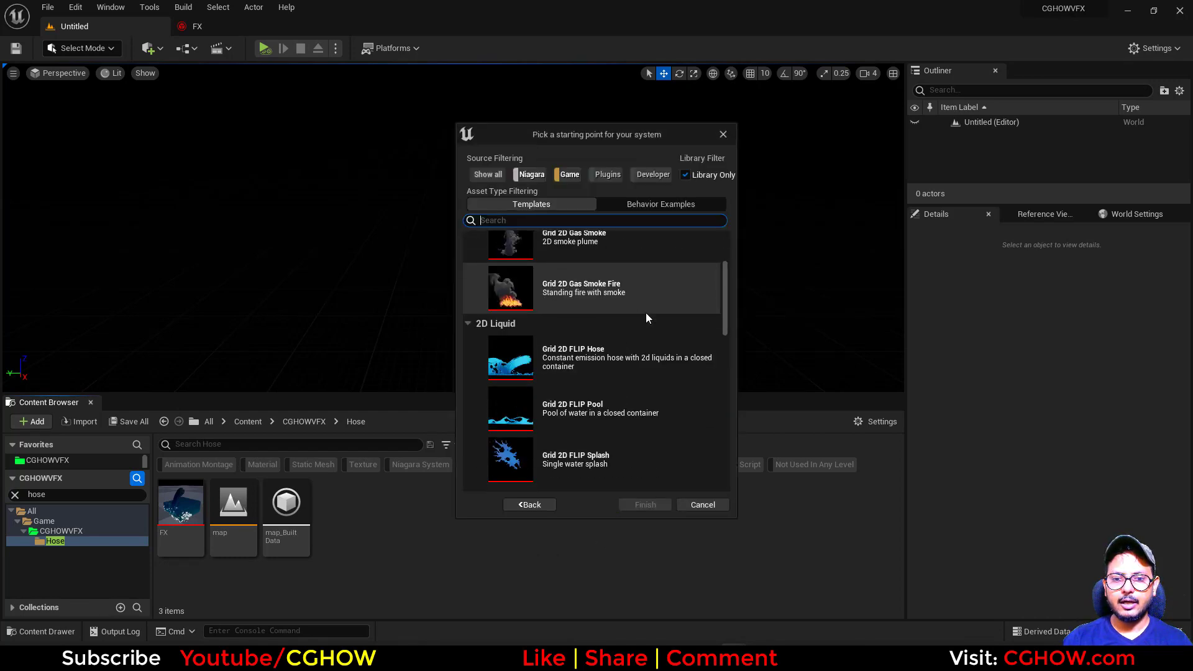
pyautogui.scroll(-10, 646, 312)
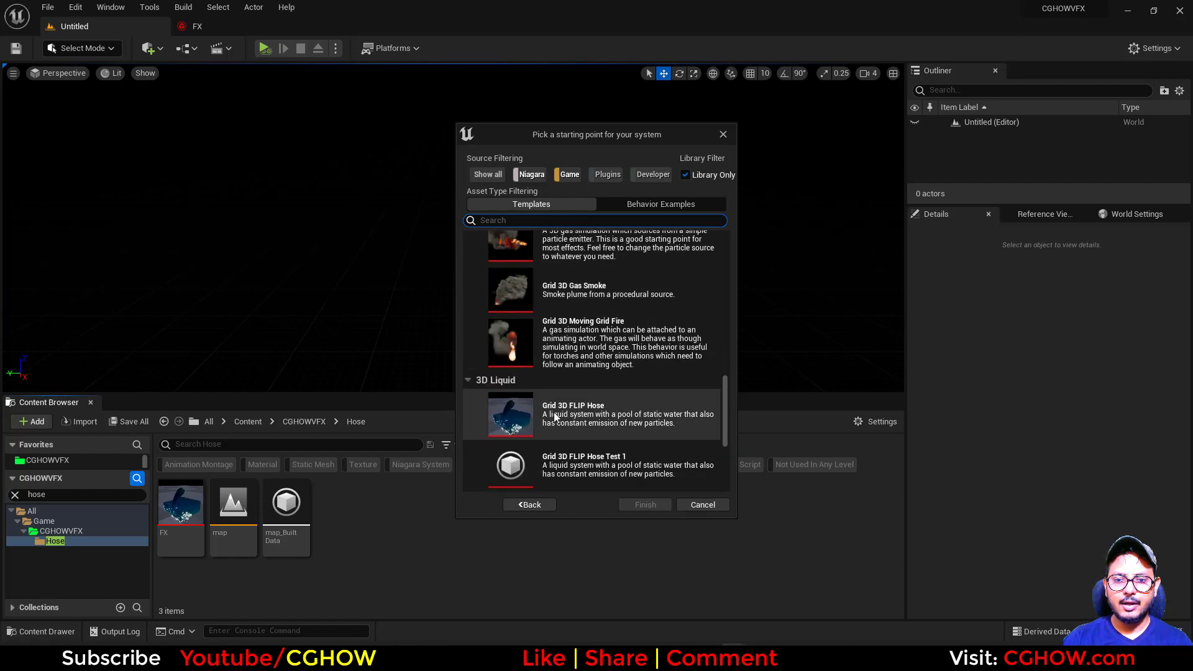
pyautogui.click(617, 420)
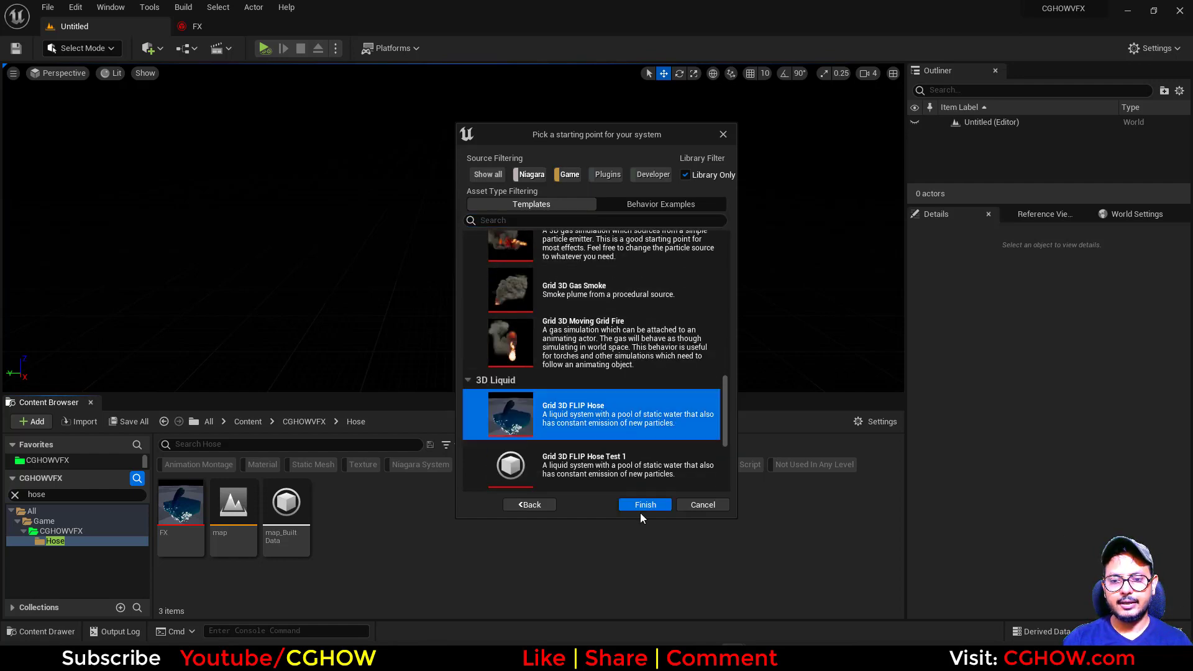
pyautogui.click(644, 505)
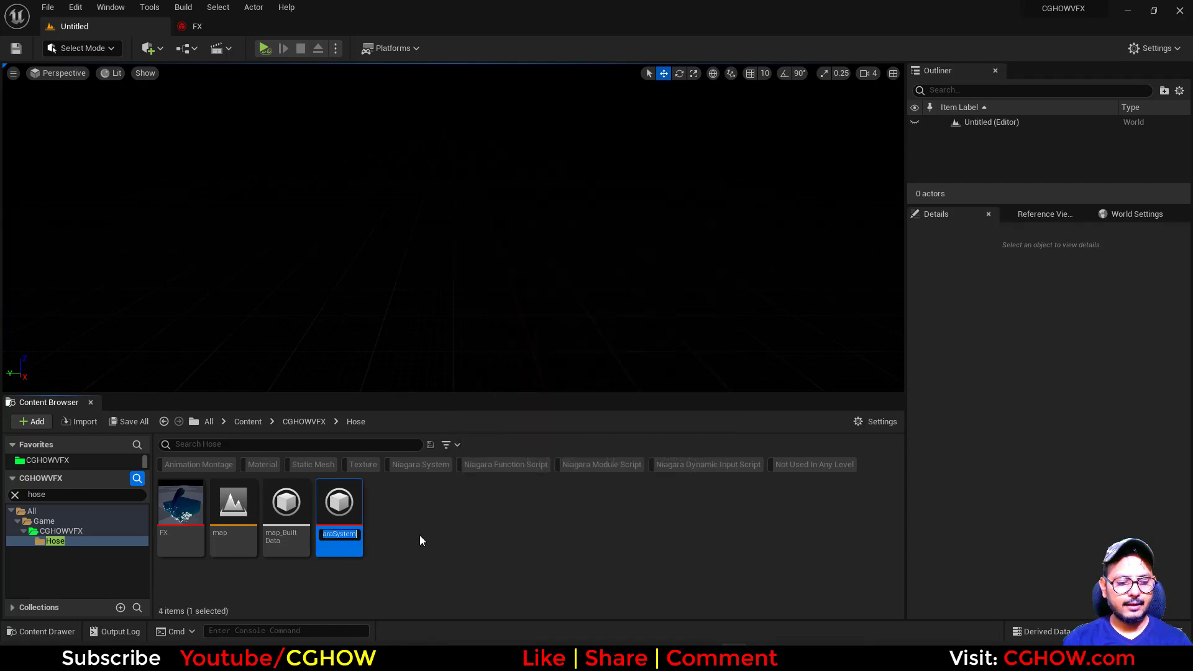
pyautogui.write('test')
pyautogui.press('Return')
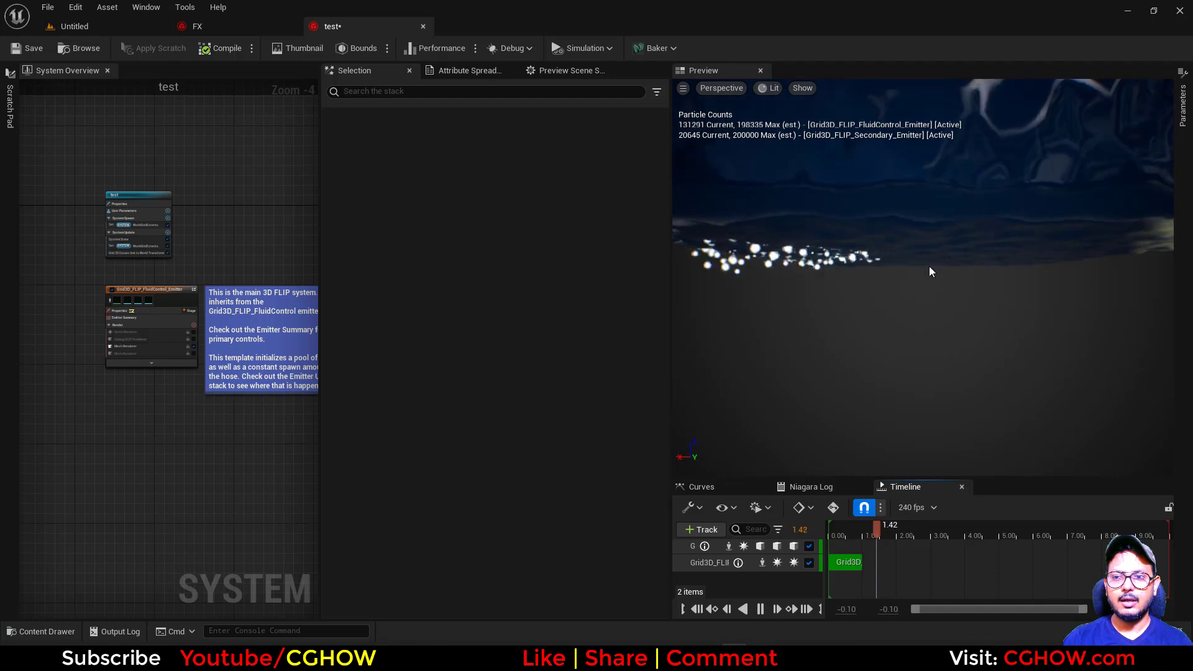
# Step: Delete the Grid3D_FLIP_Secondary_Emitter from the test system
pyautogui.scroll(-8, 929, 269)
pyautogui.moveTo(958, 311); pyautogui.dragTo(1093, 360)
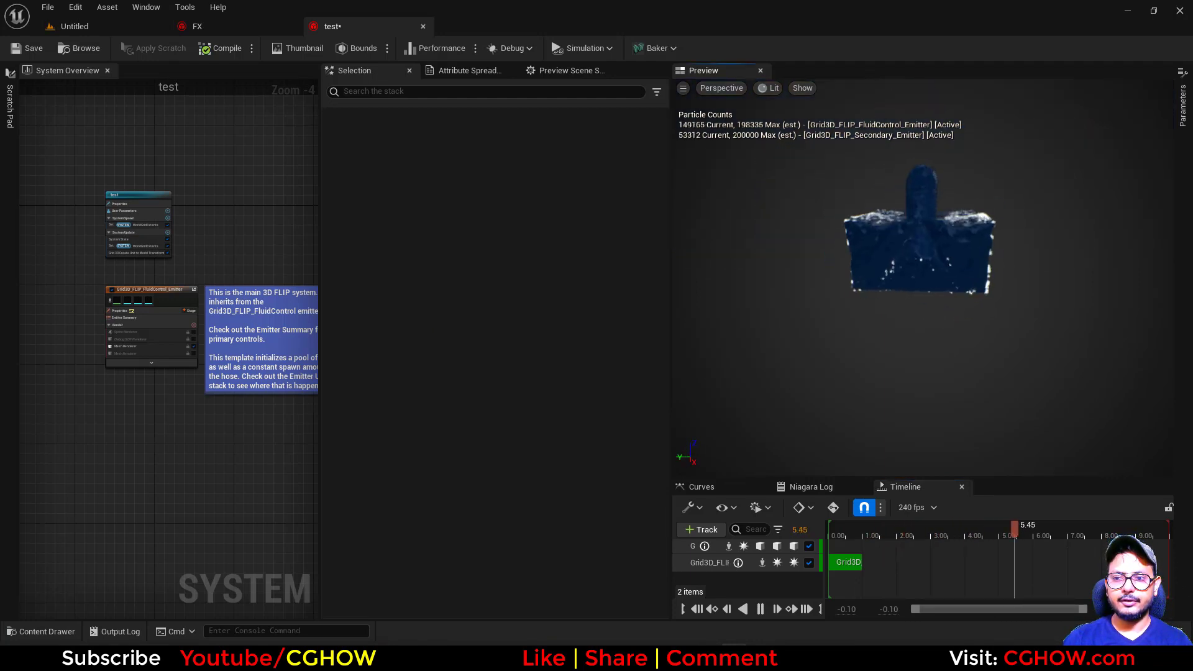
pyautogui.scroll(-3, 159, 404)
pyautogui.scroll(4, 80, 347)
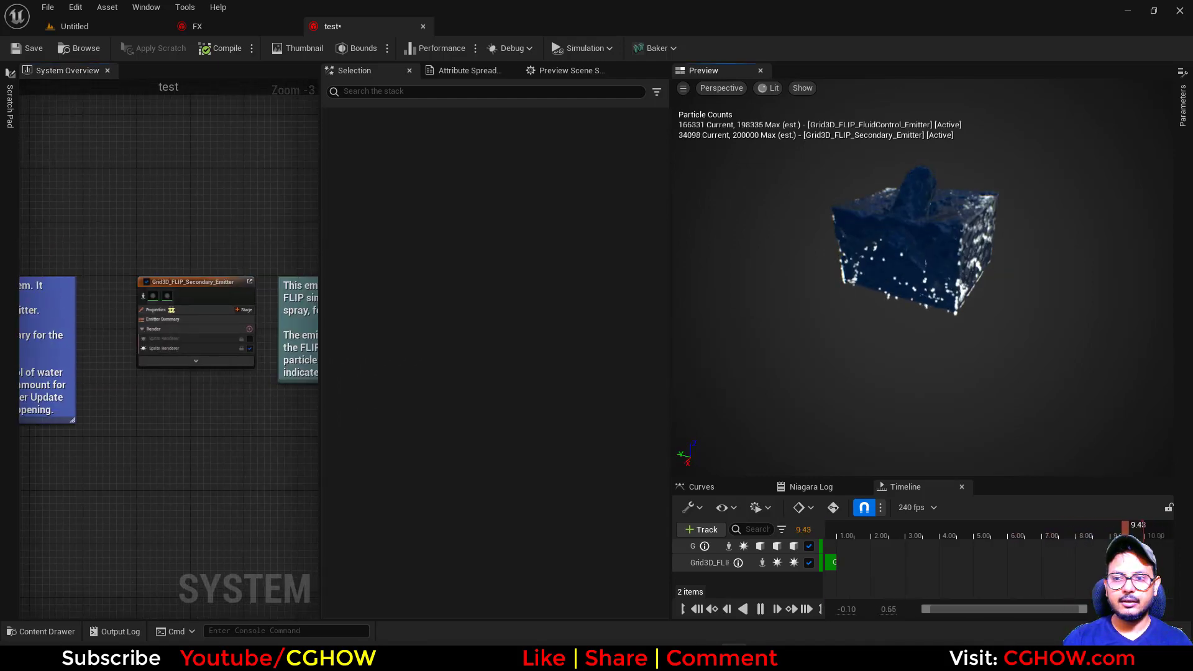
pyautogui.click(177, 307)
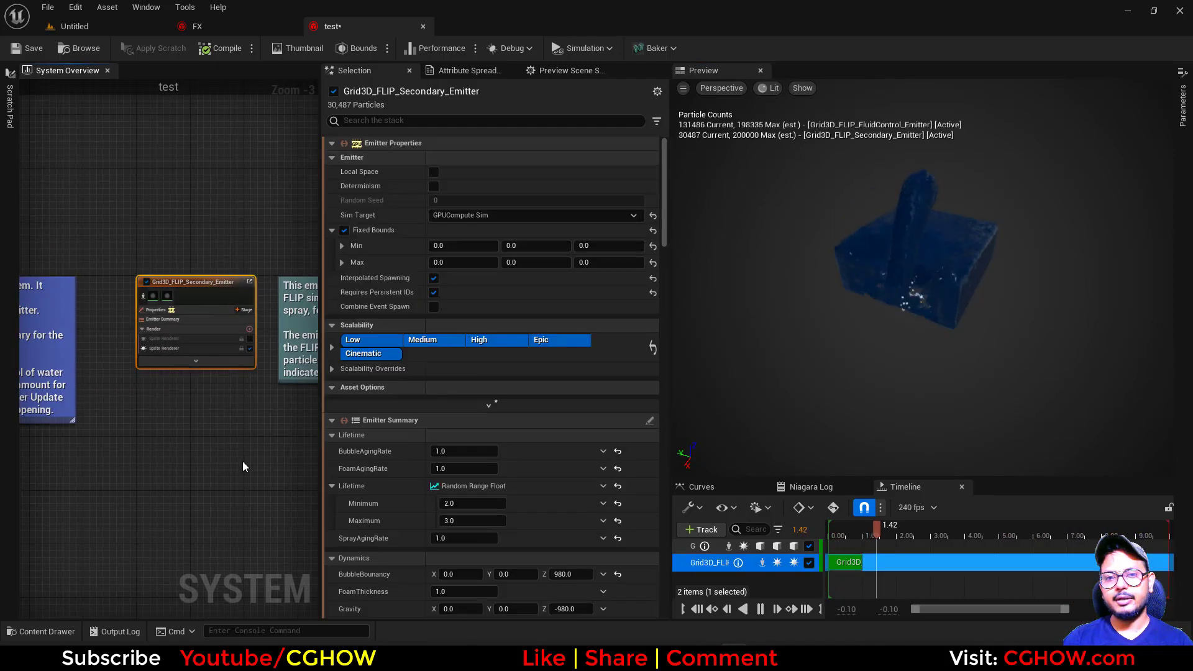
pyautogui.press('Delete')
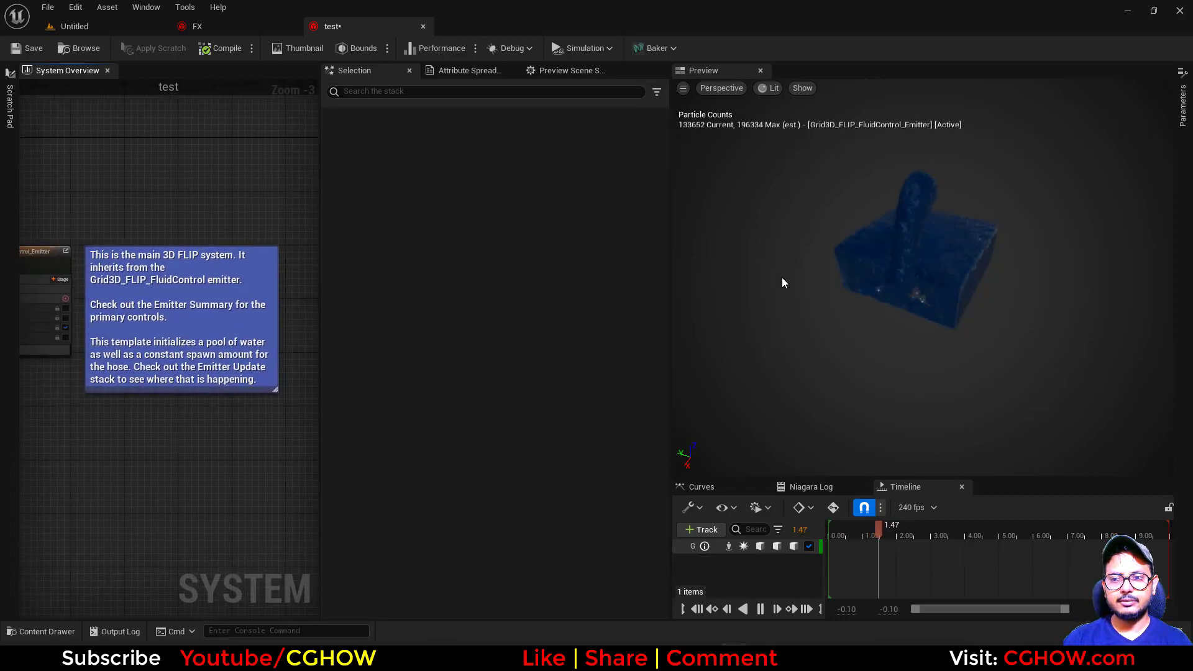
# Step: Expand the full module stack of Grid3D_FLIP_FluidControl_Emitter and show its Particle Spawn modules
pyautogui.moveTo(278, 511); pyautogui.dragTo(315, 509, button='right')
pyautogui.scroll(3, 73, 410)
pyautogui.moveTo(80, 407); pyautogui.dragTo(82, 489, button='right')
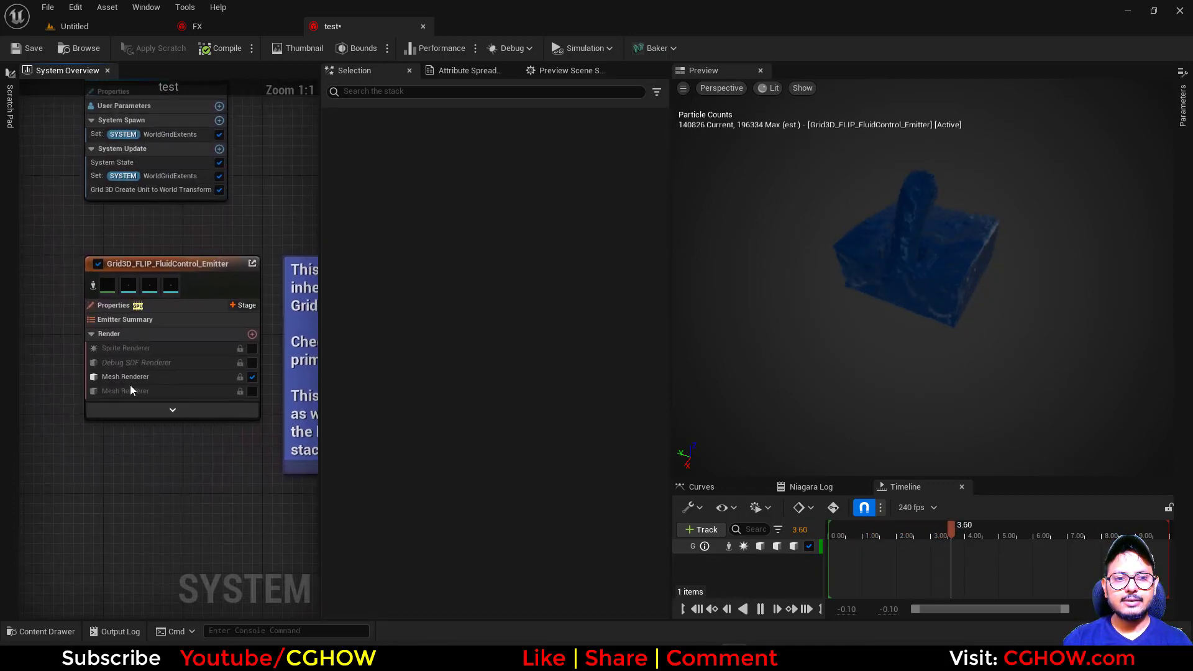
pyautogui.click(174, 408)
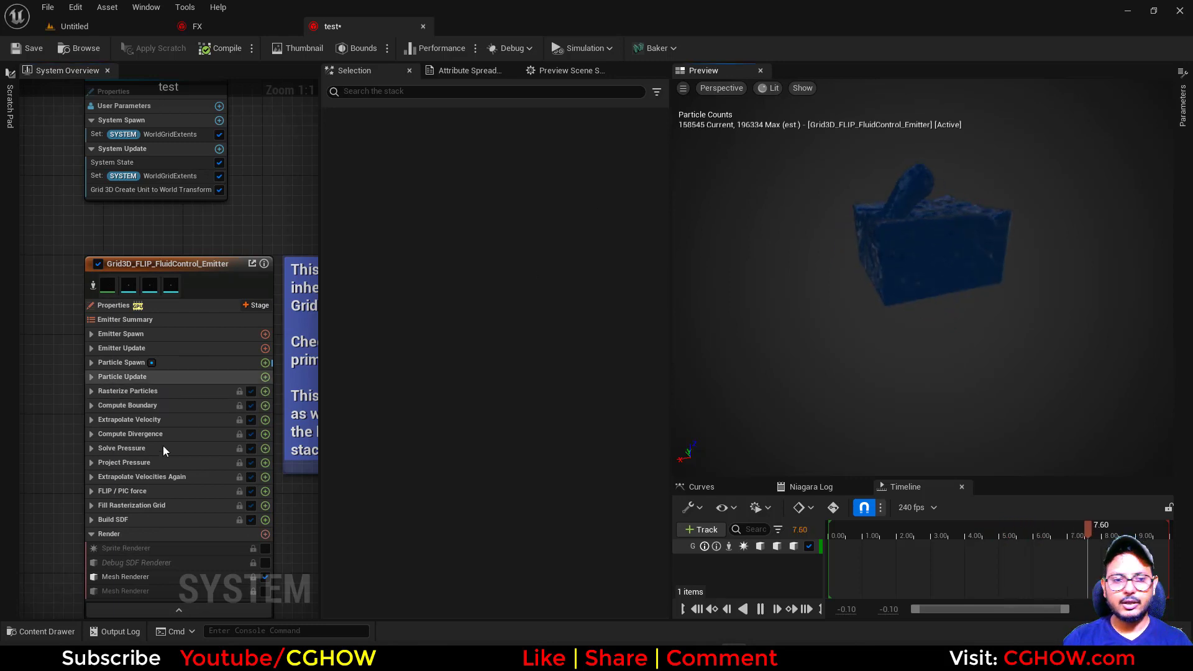
pyautogui.click(121, 363)
pyautogui.click(91, 362)
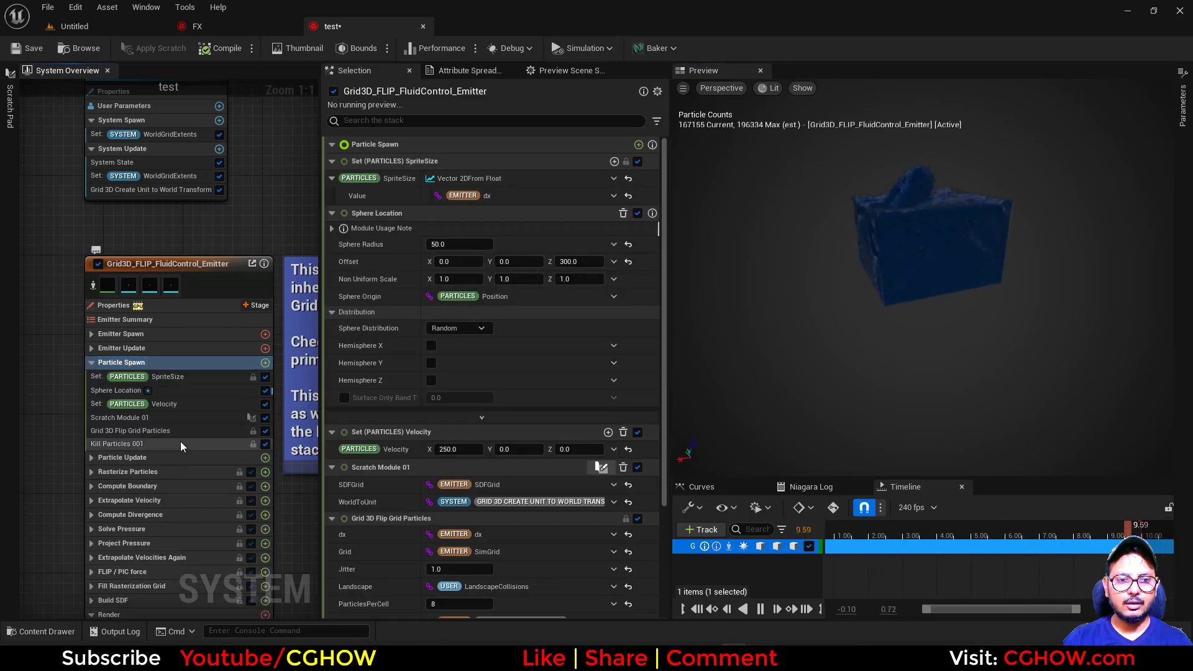
# Step: Set the Sphere Location module's sphere radius to 5 in Particle Spawn
pyautogui.click(185, 378)
pyautogui.click(170, 402)
pyautogui.click(173, 396)
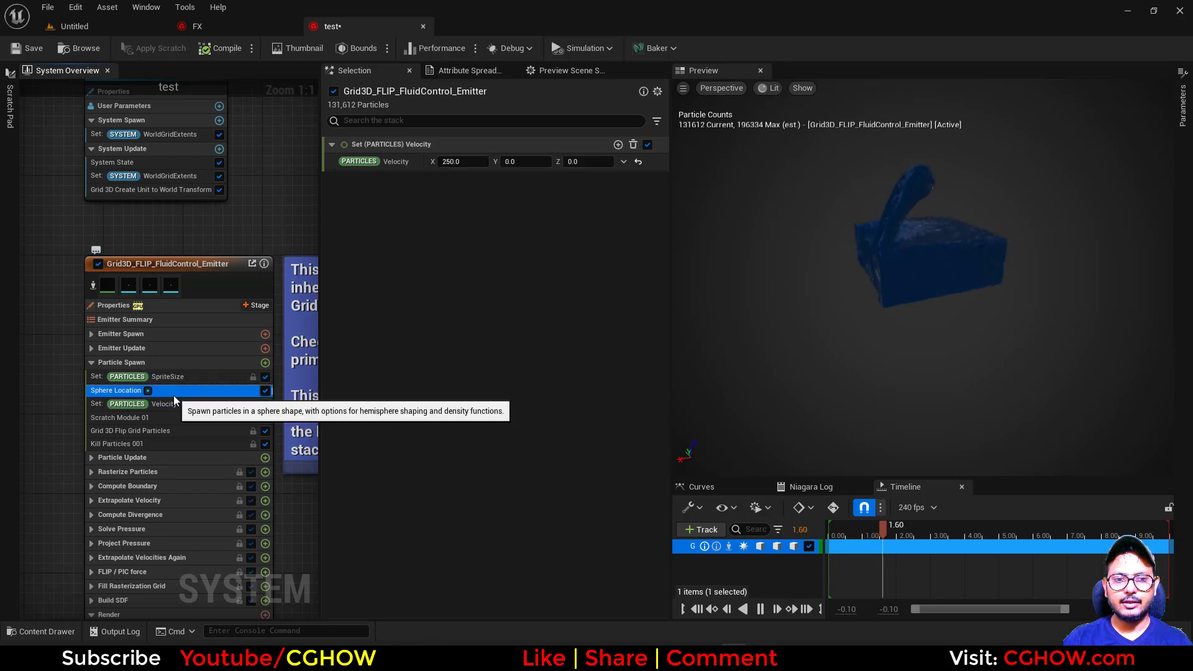
pyautogui.click(462, 175)
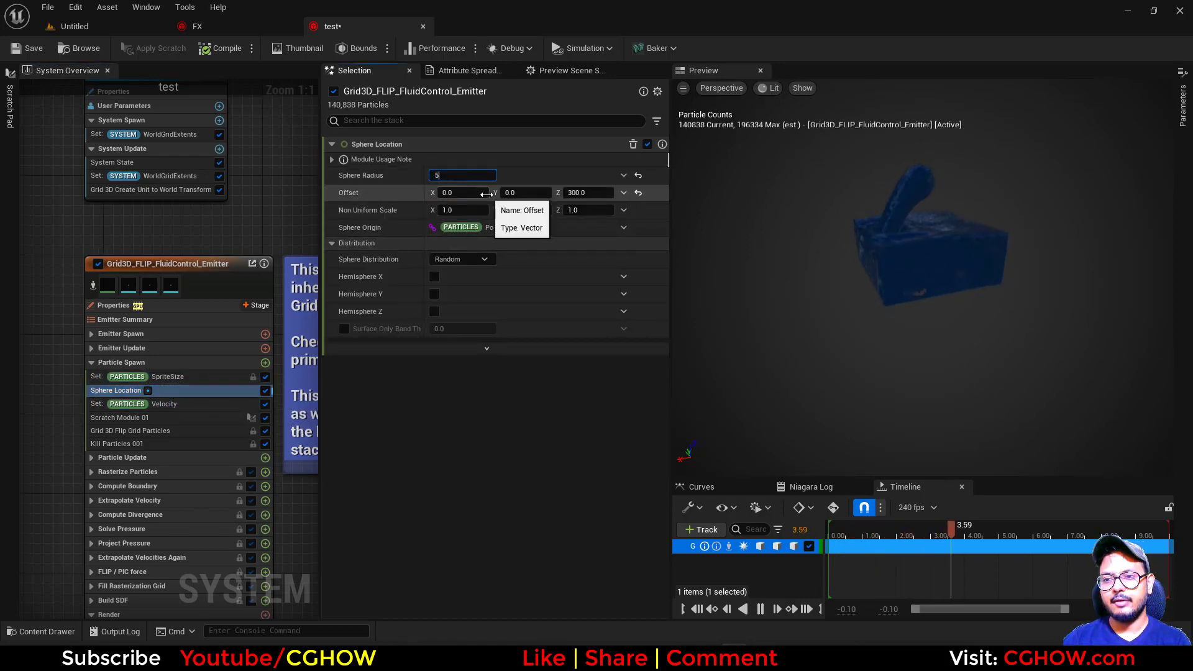
pyautogui.press('Return')
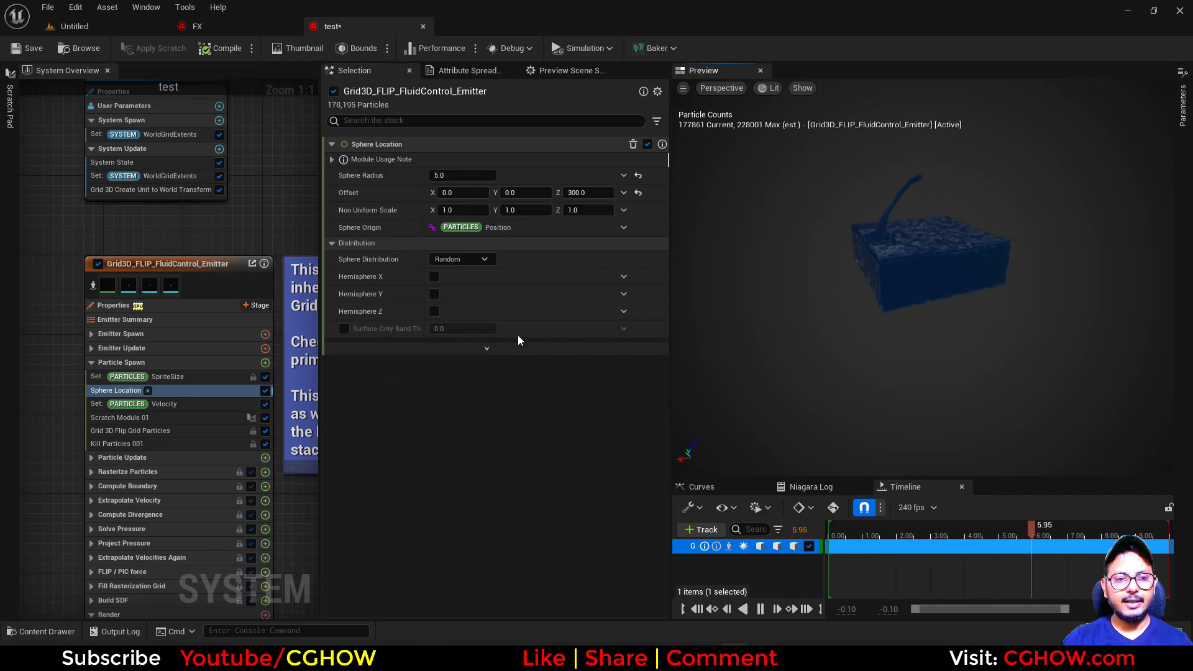
# Step: Set the X component of the spawned particles' velocity to 0 and check the stream in the preview
pyautogui.click(186, 404)
pyautogui.click(463, 162)
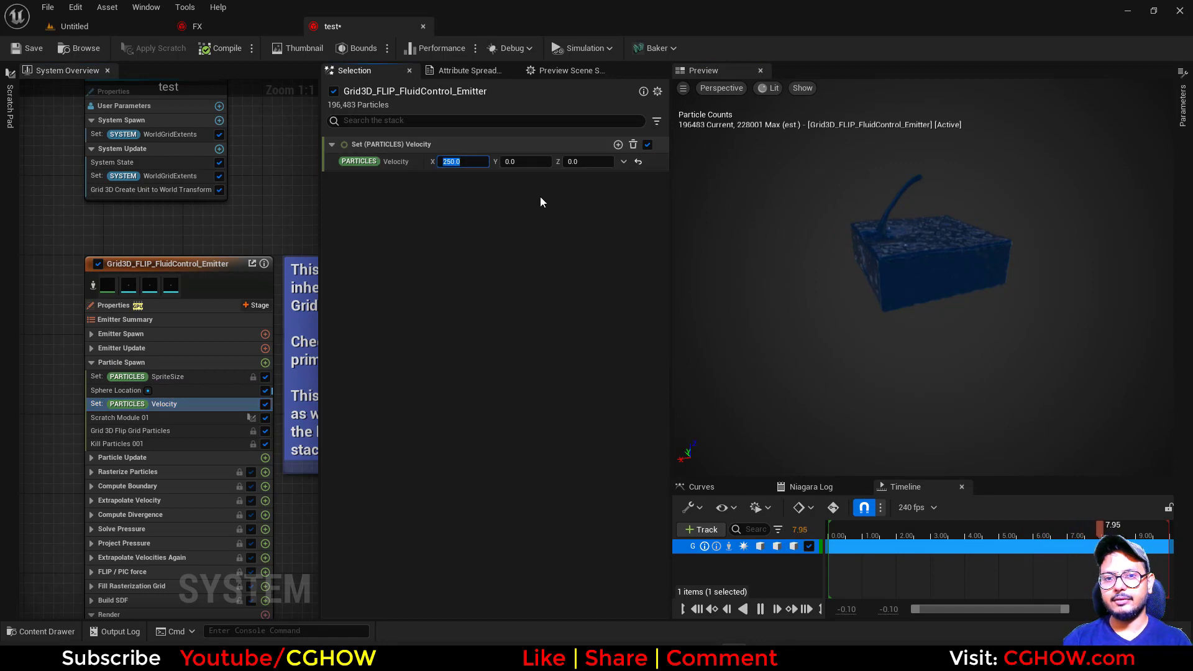
pyautogui.write('0')
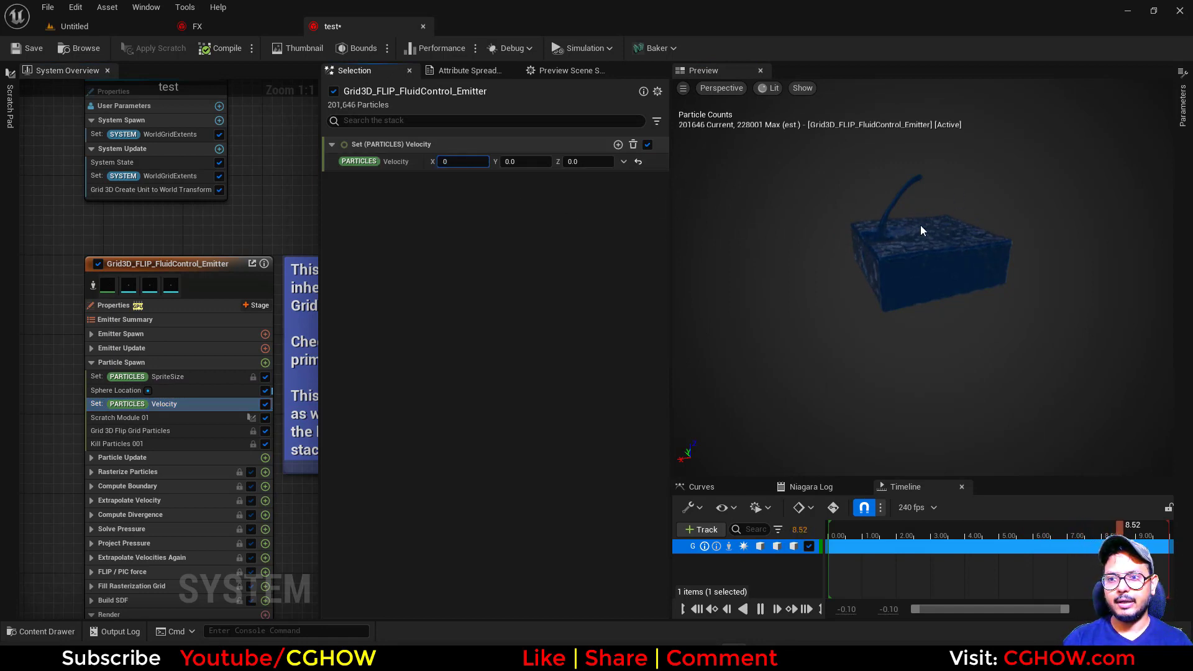
pyautogui.press('Return')
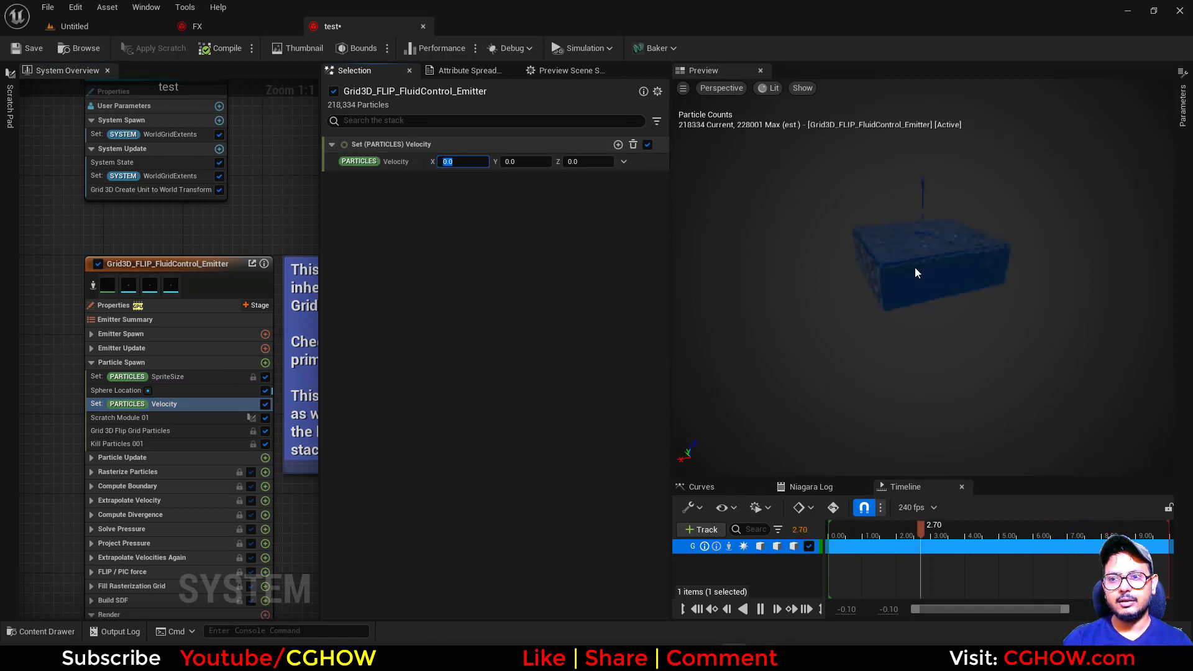
pyautogui.moveTo(917, 311); pyautogui.dragTo(860, 309)
# Step: Set the X component of the spawned particles' velocity to 10 and check the stream from the side
pyautogui.click(471, 162)
pyautogui.write('10')
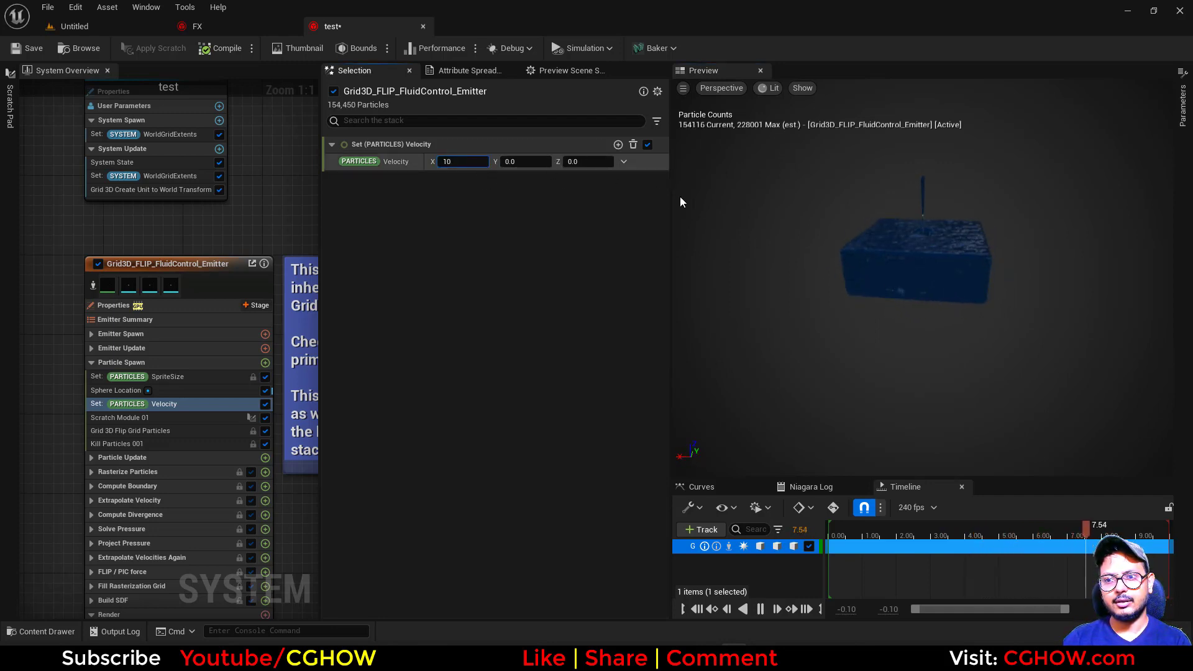
pyautogui.press('Return')
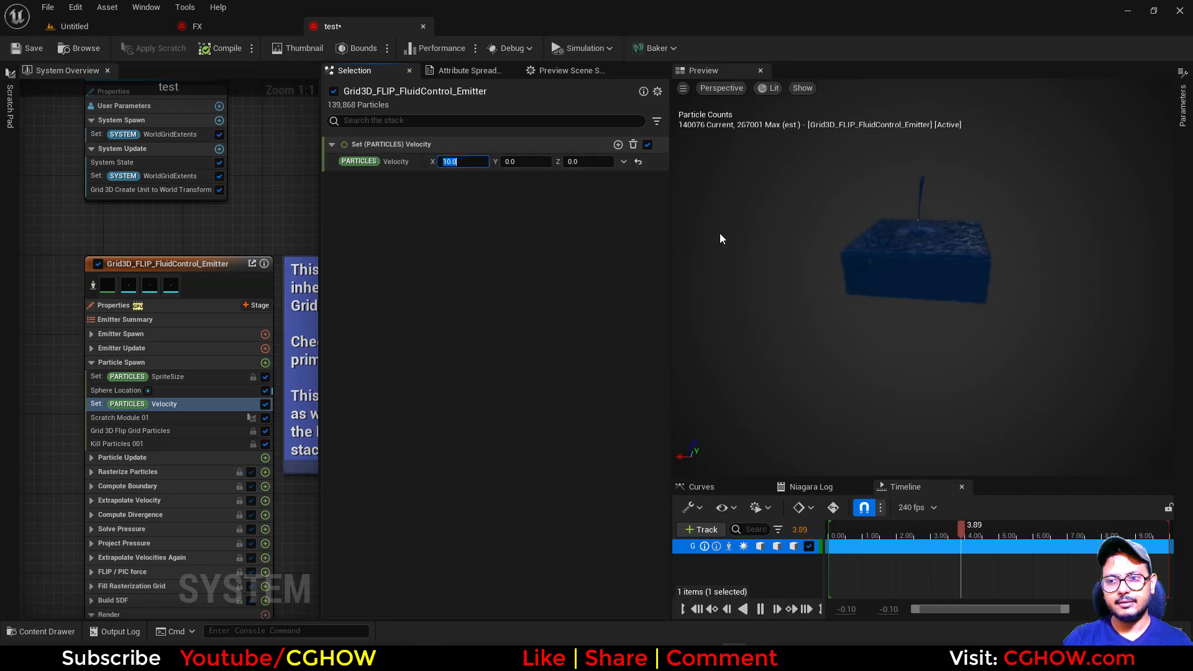
pyautogui.moveTo(892, 245); pyautogui.dragTo(1056, 247)
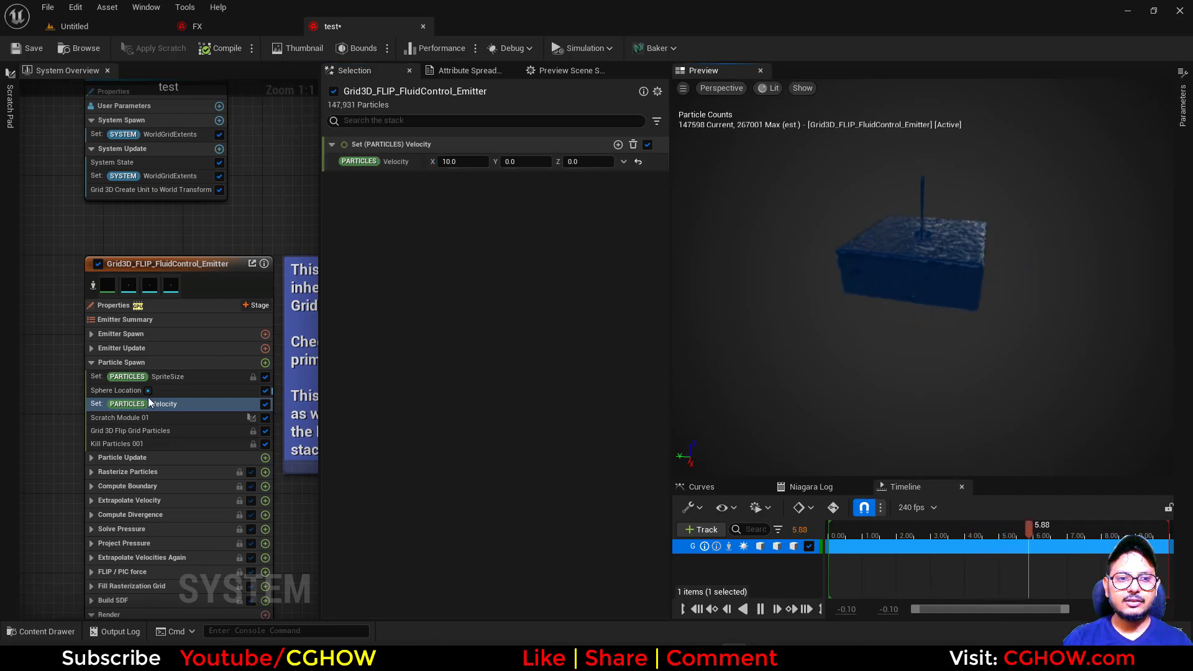
pyautogui.click(124, 390)
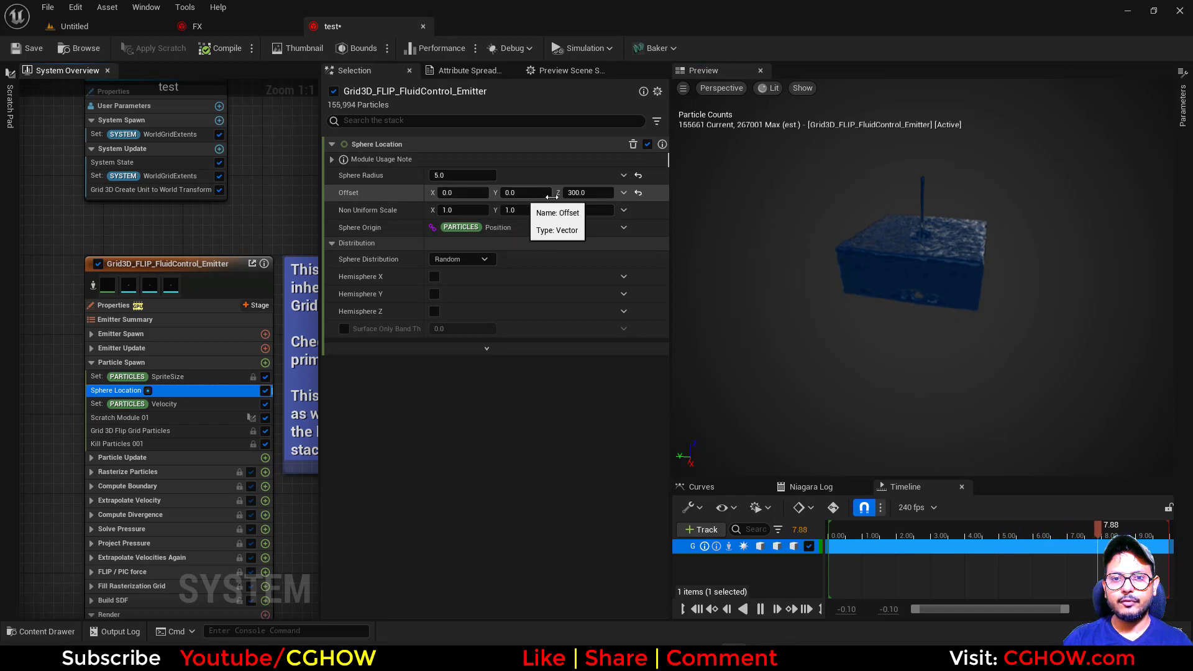
pyautogui.moveTo(908, 209); pyautogui.dragTo(771, 210)
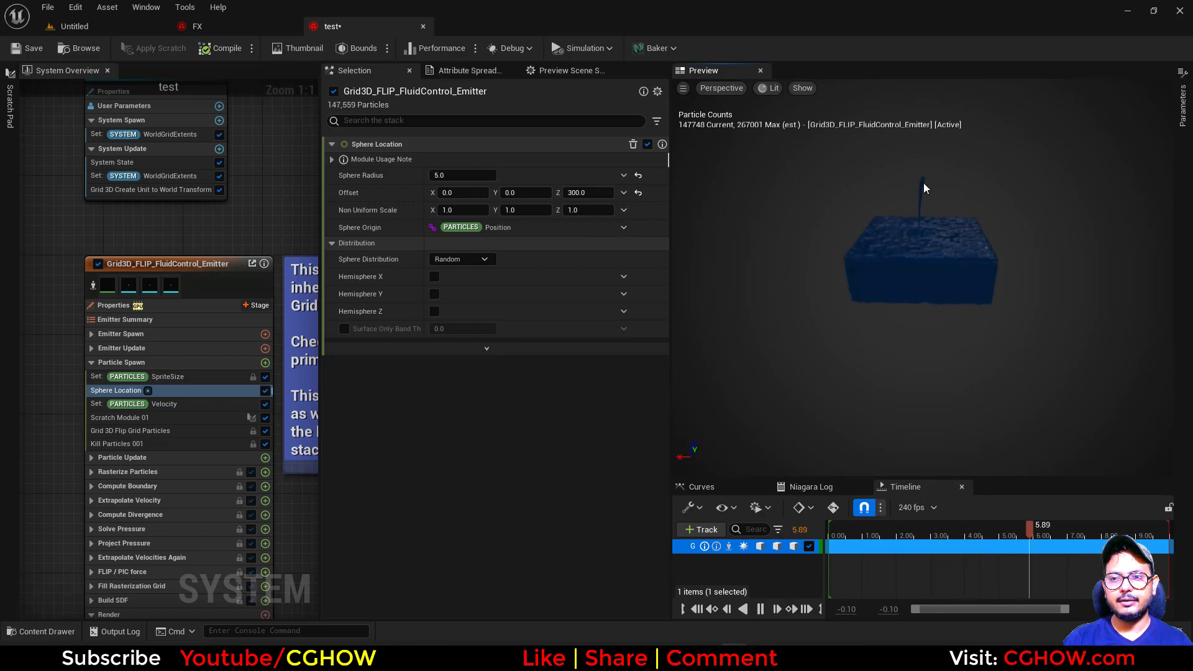
# Step: Add a Fountain emitter in the empty space of the system overview and rename it hose
pyautogui.scroll(-4, 70, 363)
pyautogui.moveTo(70, 362); pyautogui.dragTo(184, 338, button='right')
pyautogui.rightClick(95, 271)
pyautogui.click(134, 297)
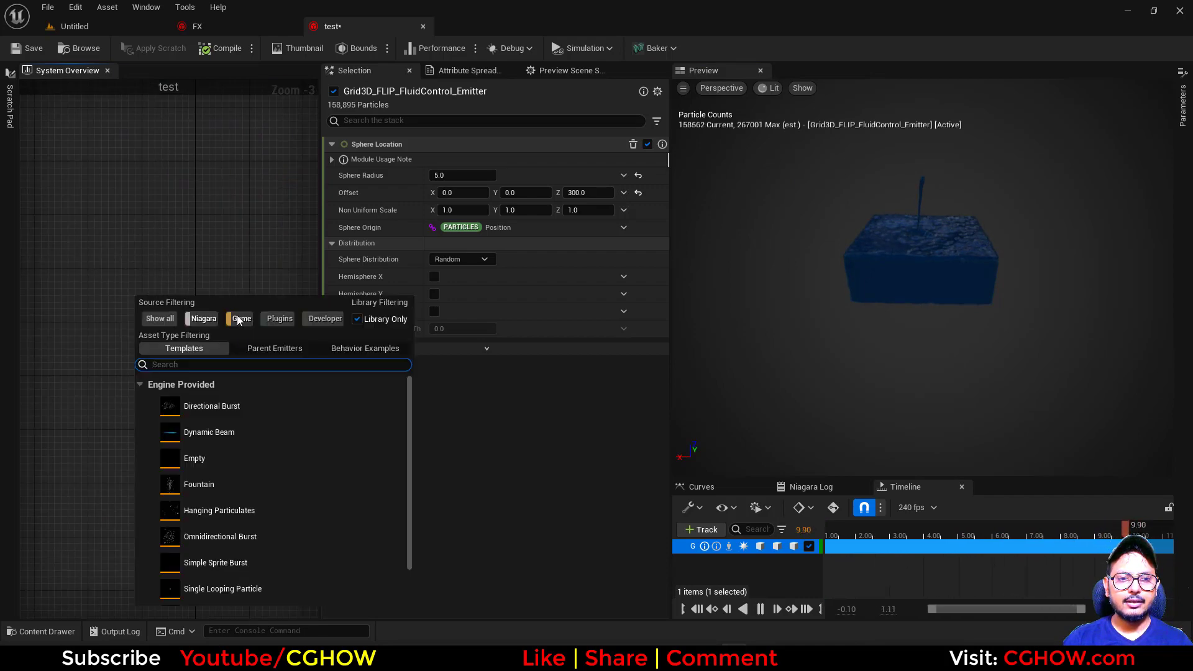
pyautogui.press('Escape')
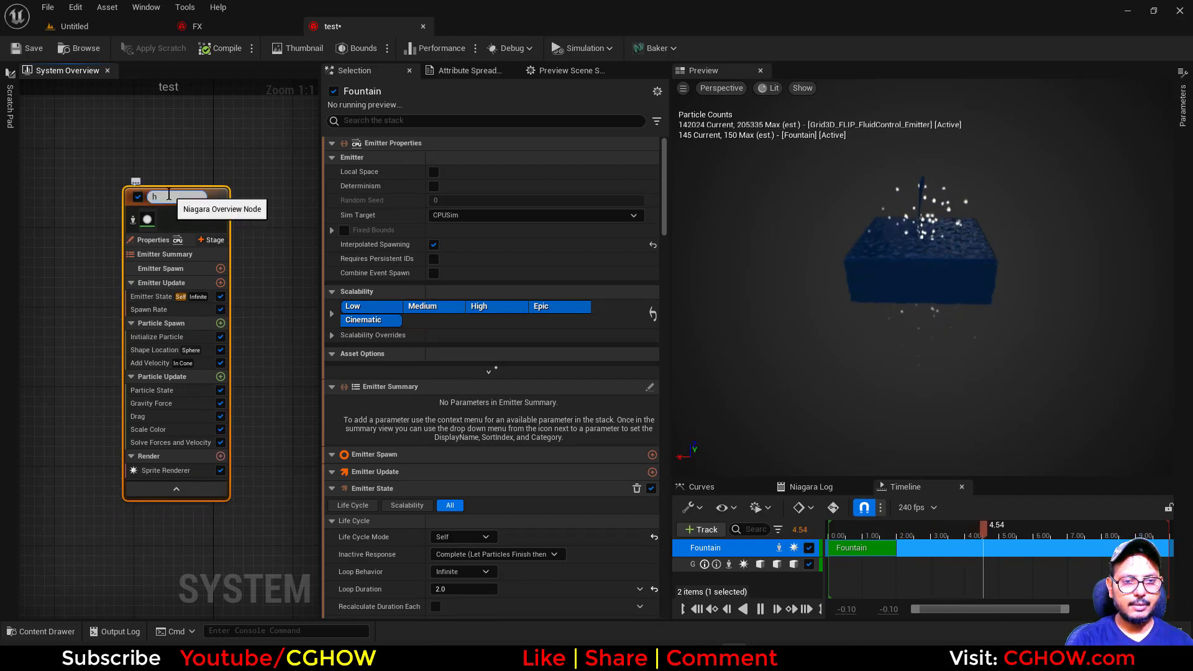
pyautogui.press('Return')
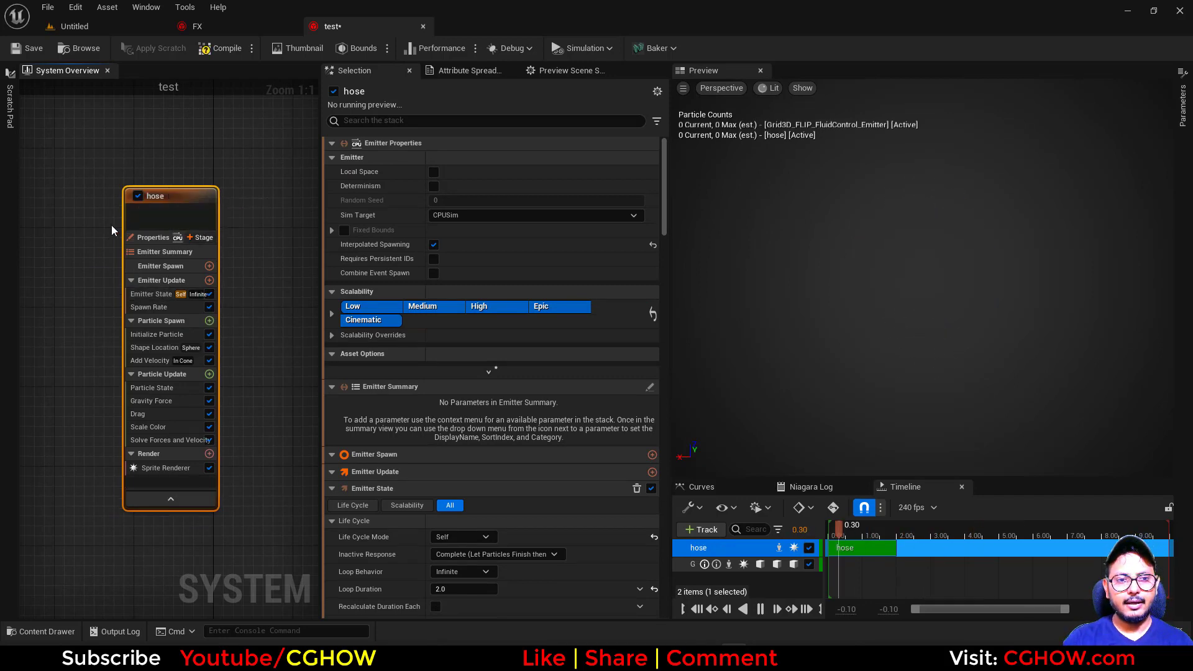
# Step: Isolate the hose emitter and delete its Sprite Renderer
pyautogui.click(135, 218)
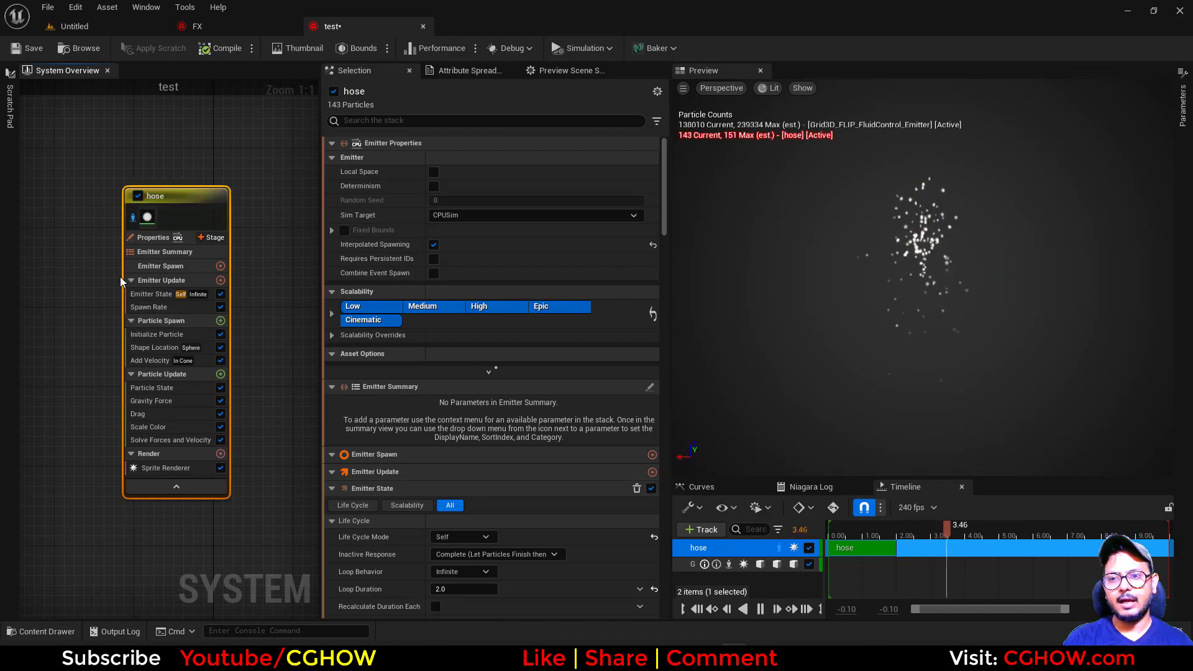
pyautogui.click(205, 468)
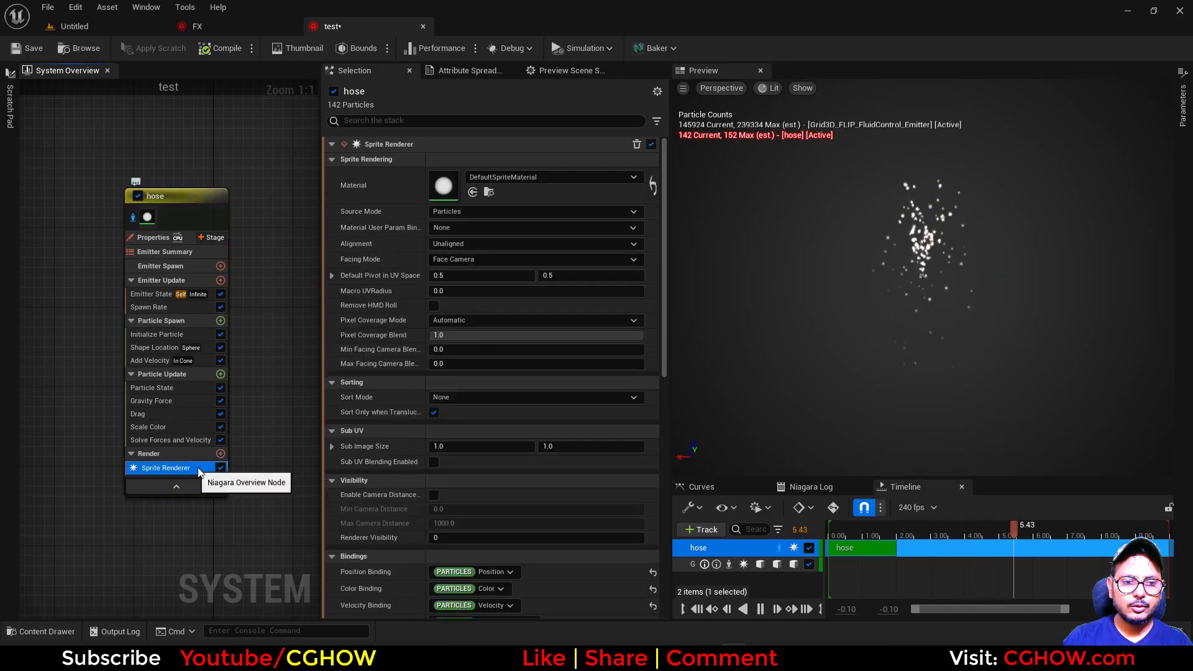
pyautogui.press('Delete')
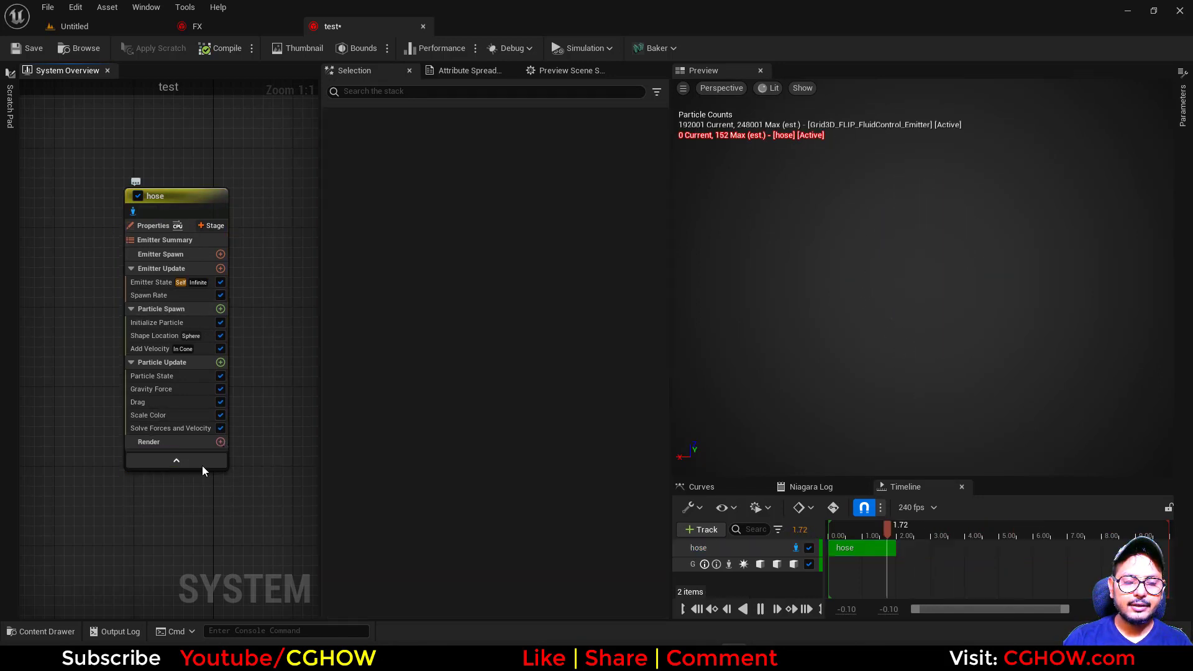
# Step: Add a Ribbon Renderer to the hose emitter and assign it the color material
pyautogui.click(220, 442)
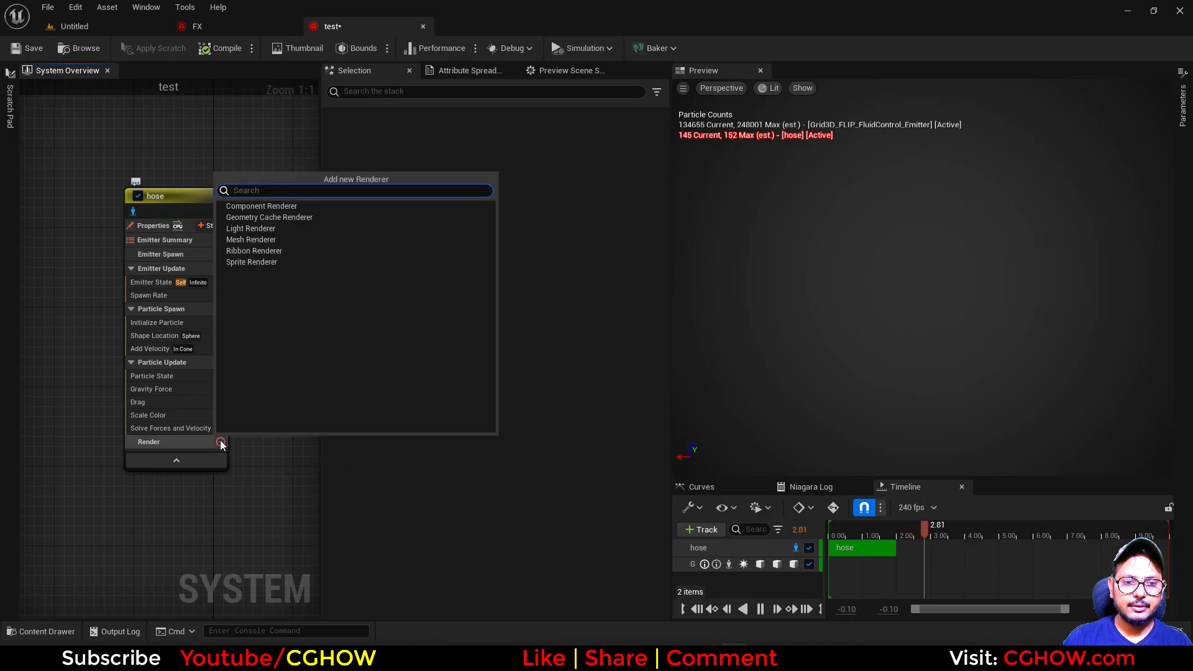
pyautogui.click(245, 255)
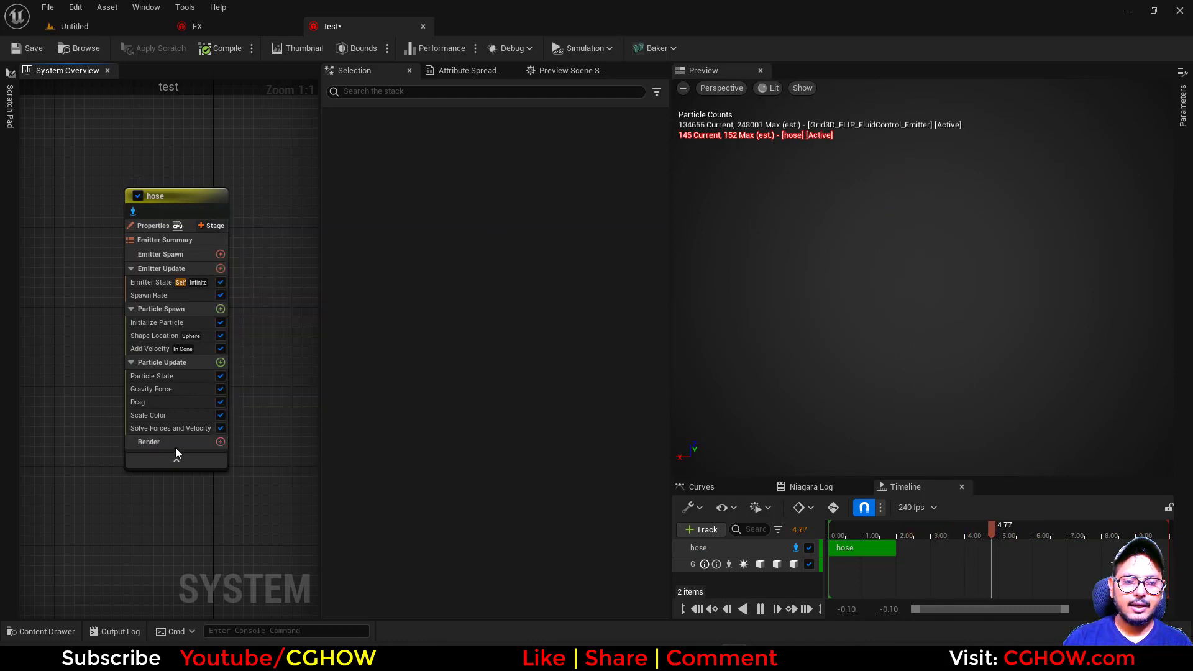
pyautogui.click(484, 179)
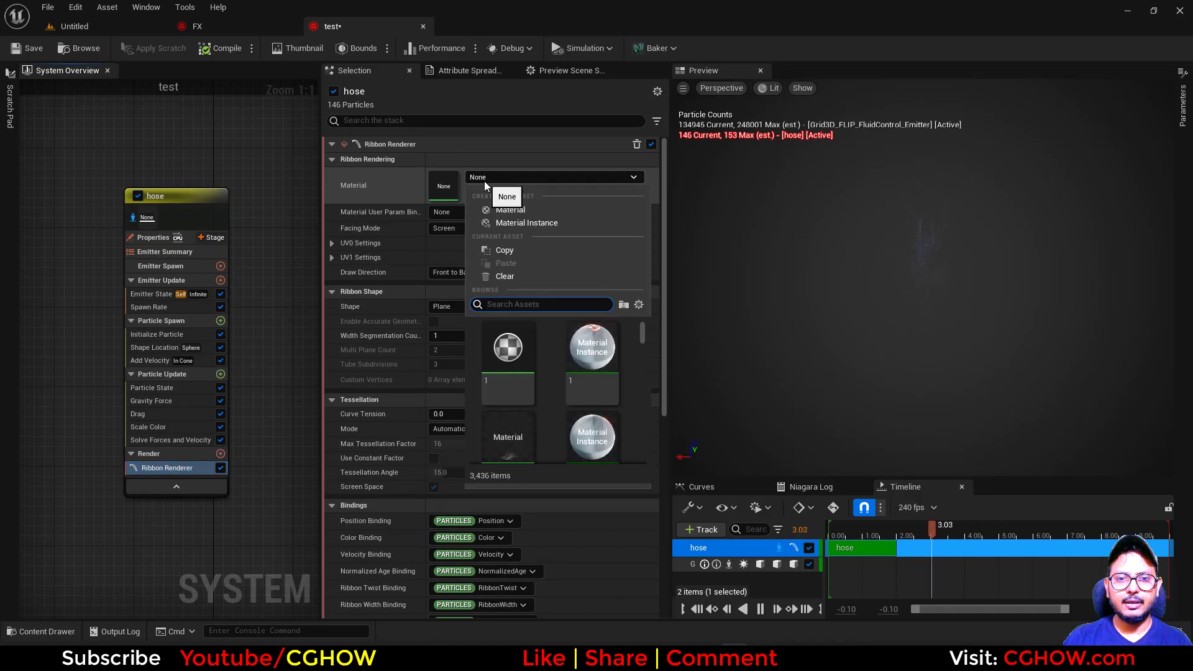
pyautogui.write('colo')
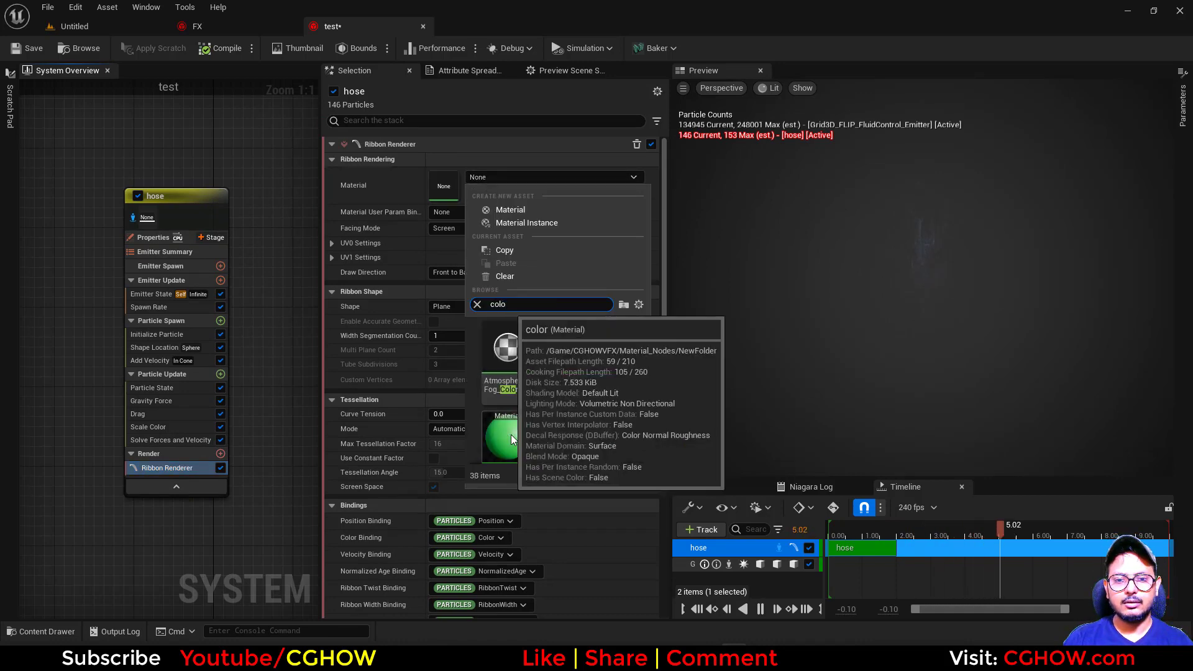
pyautogui.scroll(-4, 588, 408)
pyautogui.click(512, 444)
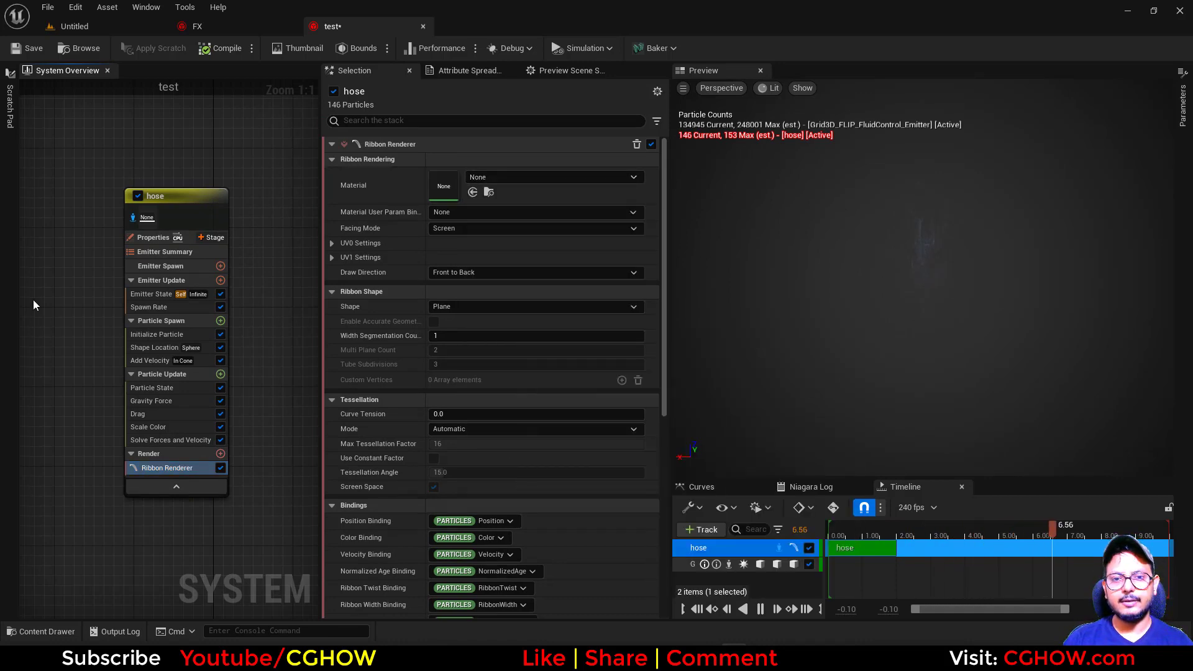
# Step: Set the hose particles' initial color to red with R 0.4, G 0 and B 0
pyautogui.click(178, 334)
pyautogui.click(449, 265)
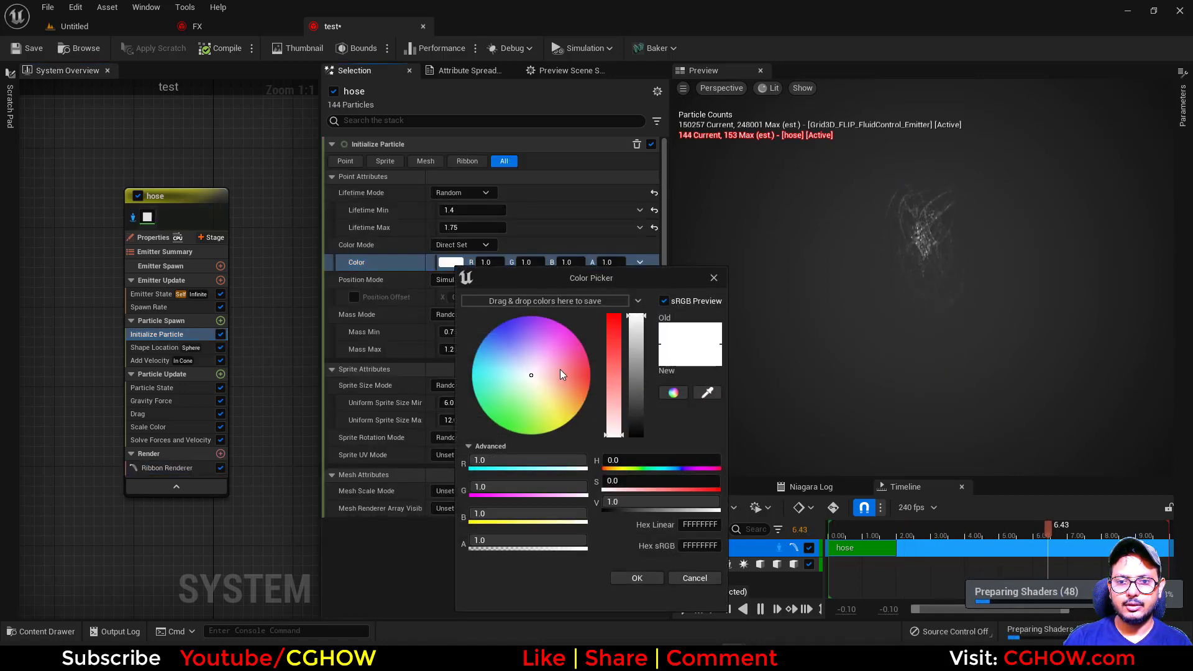
pyautogui.click(574, 370)
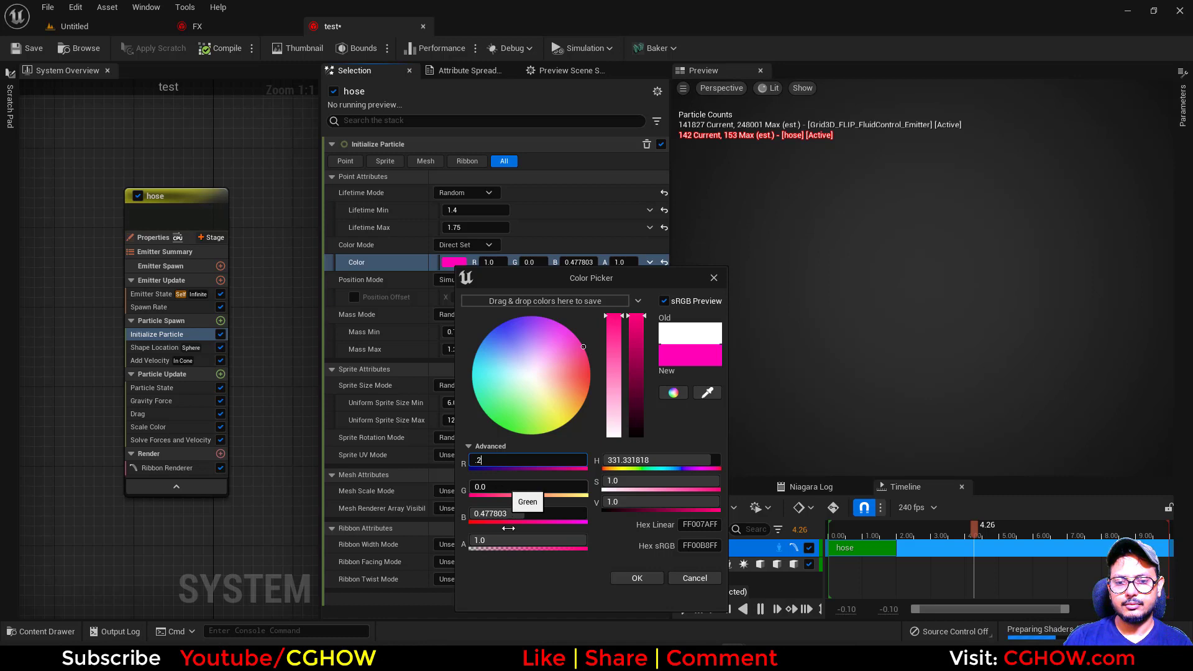
pyautogui.press('Tab')
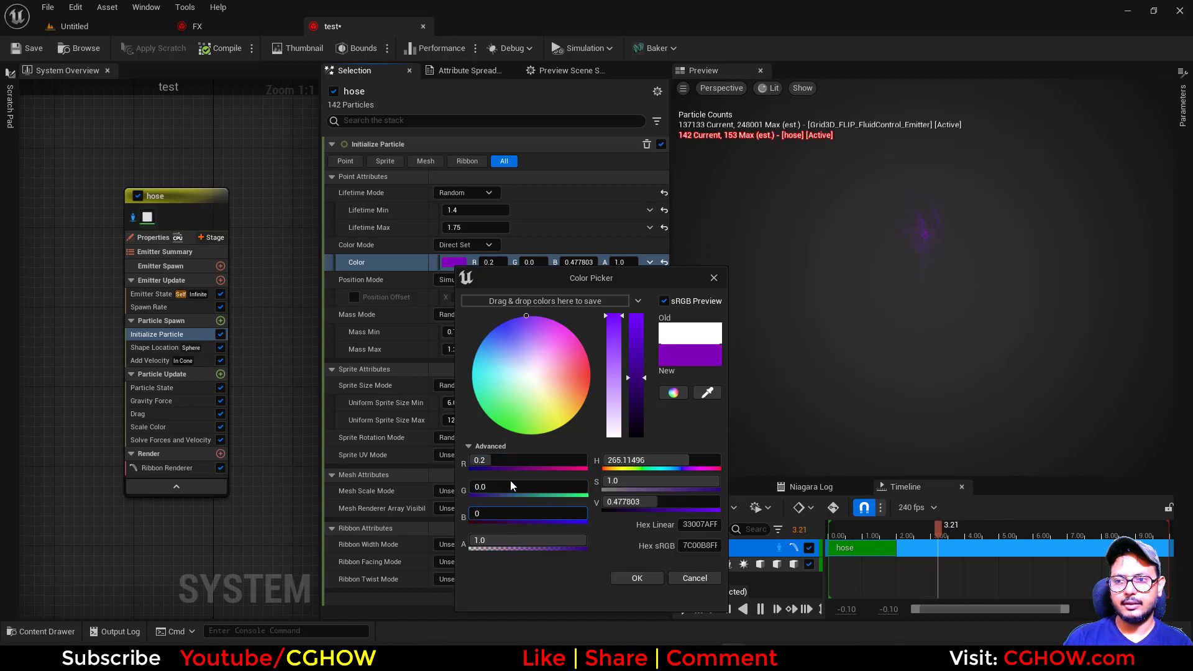
pyautogui.write('0')
pyautogui.press('Return')
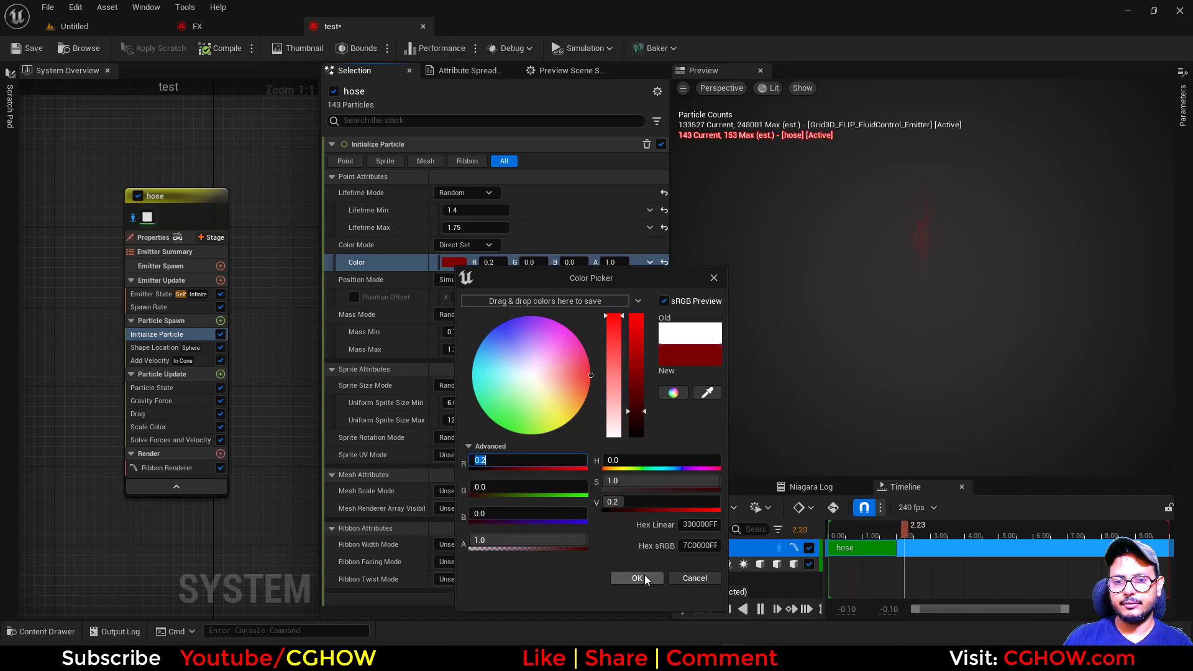
pyautogui.write('.4')
pyautogui.press('Return')
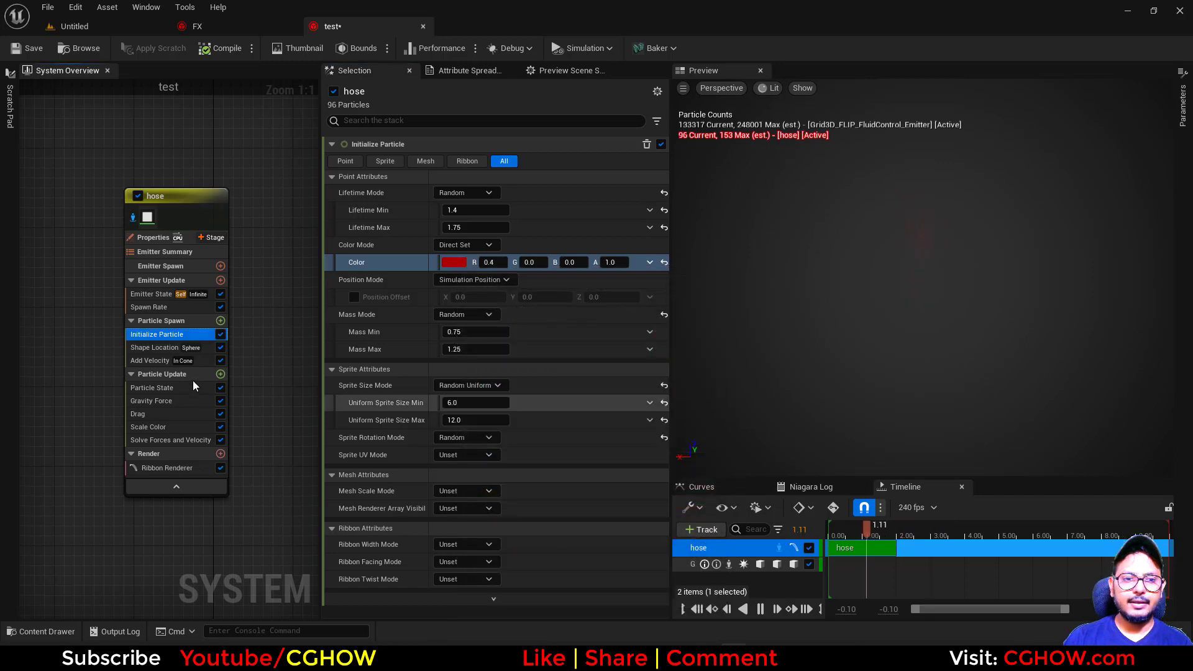
# Step: Set the hose particles' ribbon width mode to Direct Set with a width of 20
pyautogui.click(489, 546)
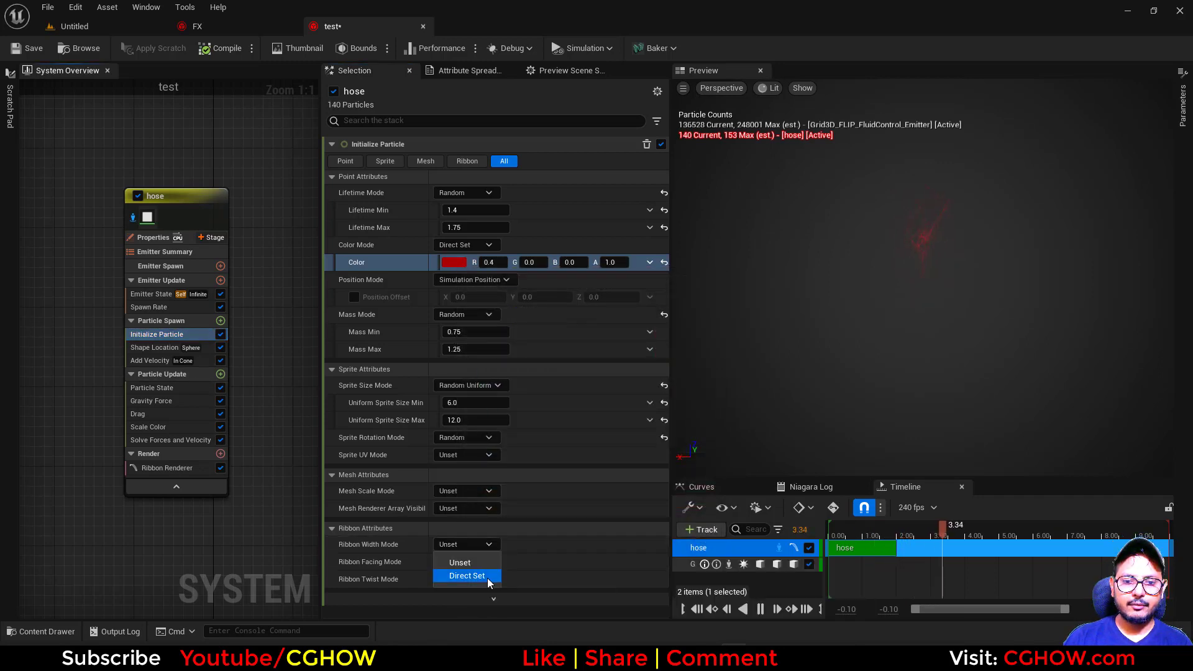
pyautogui.click(468, 576)
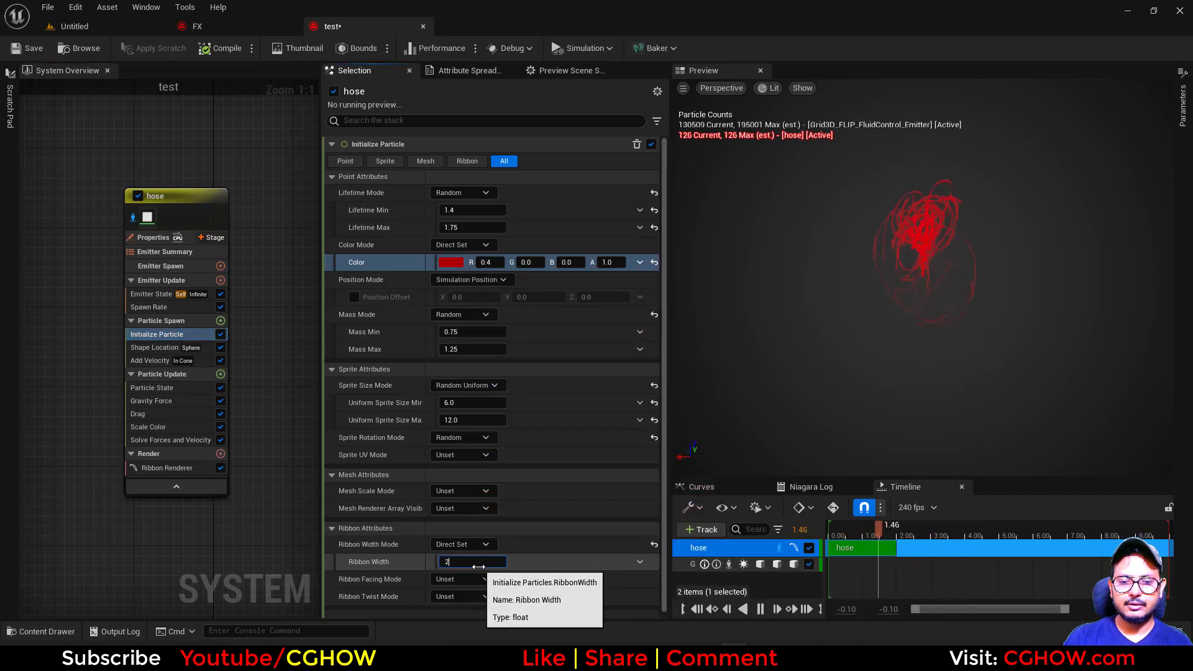
pyautogui.press('Return')
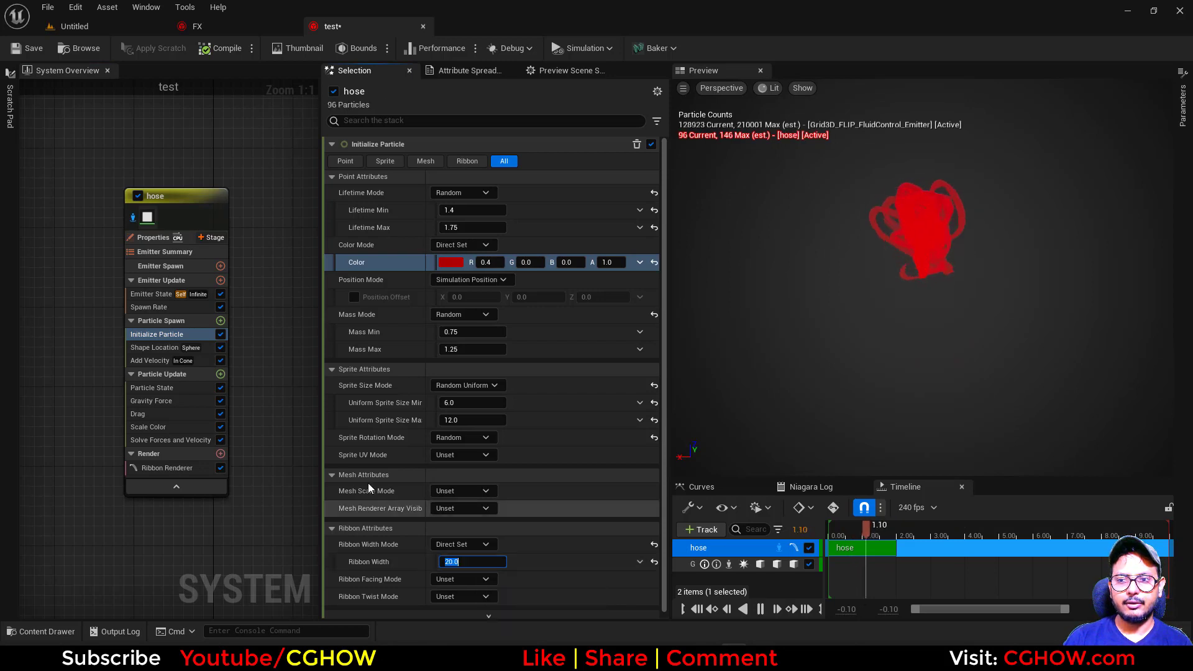
# Step: Change the Ribbon Renderer's shape to Tube with 16 tube subdivisions
pyautogui.click(158, 469)
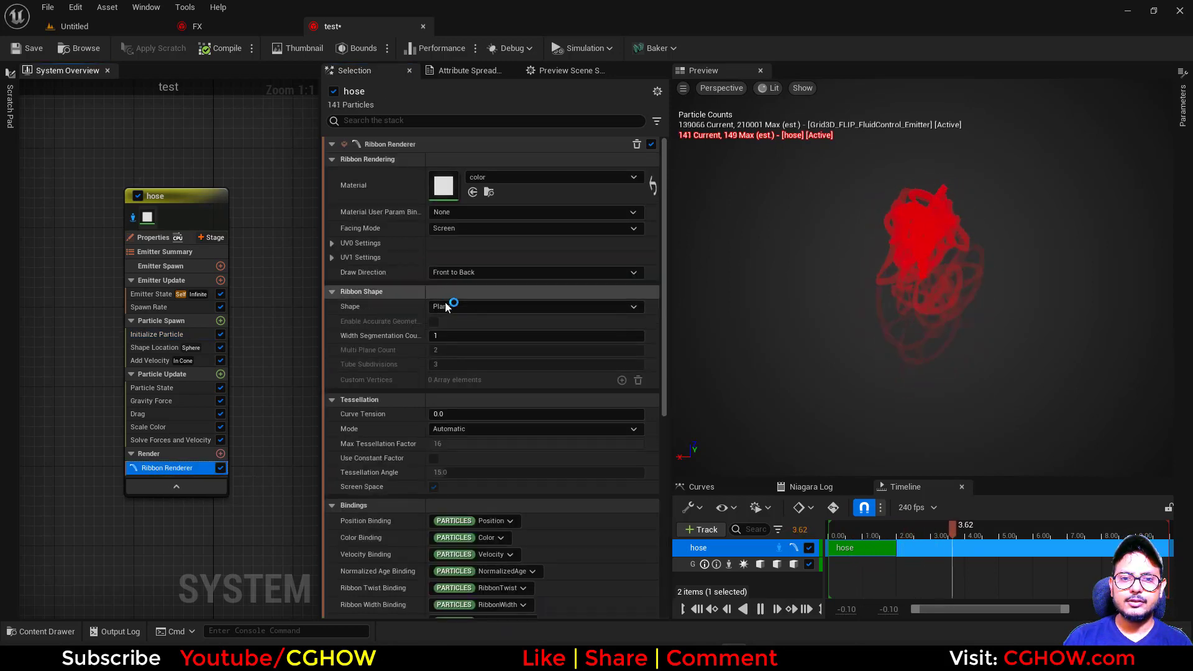
pyautogui.click(473, 306)
pyautogui.click(443, 344)
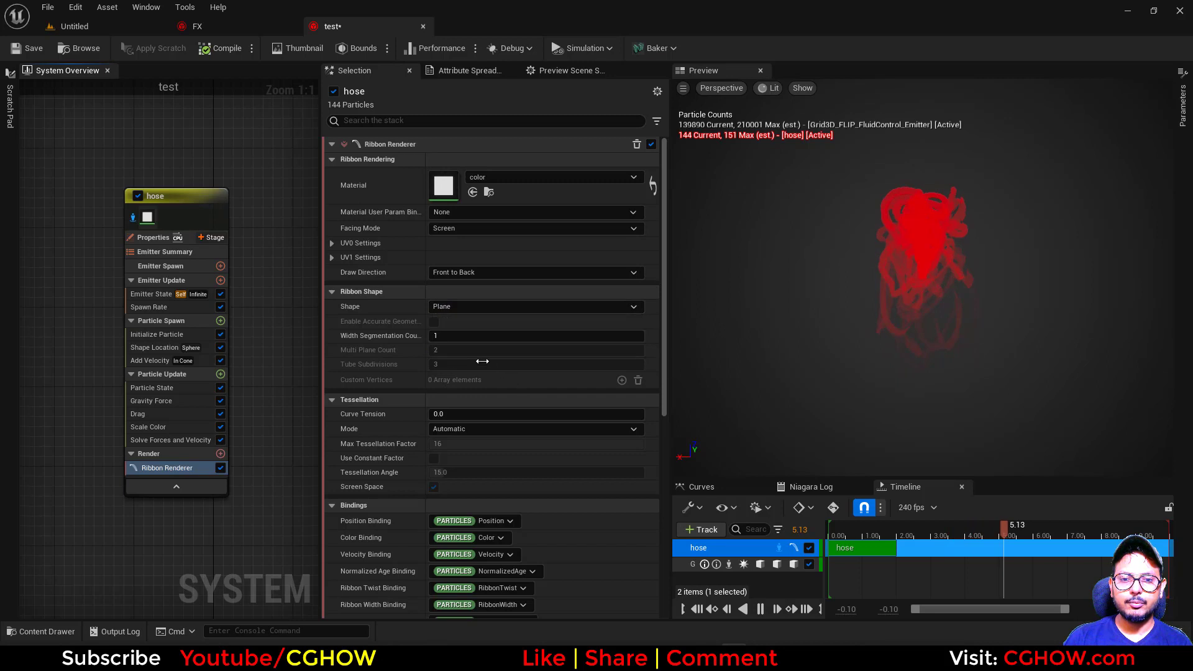
pyautogui.click(477, 366)
pyautogui.write('16')
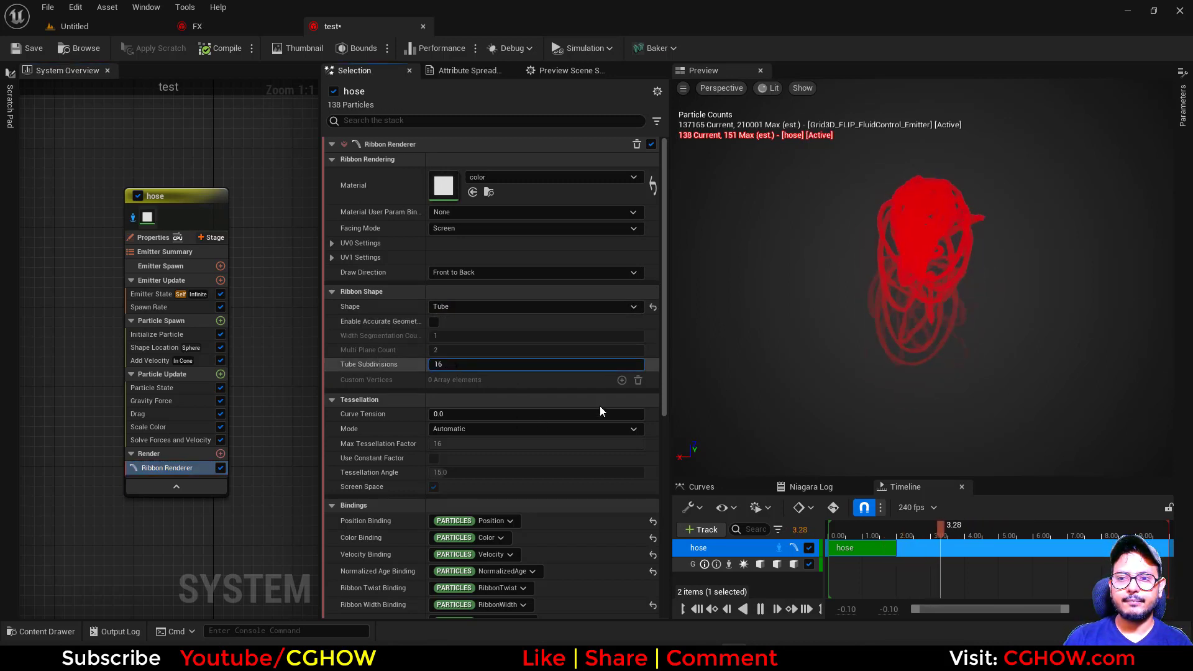
pyautogui.press('Return')
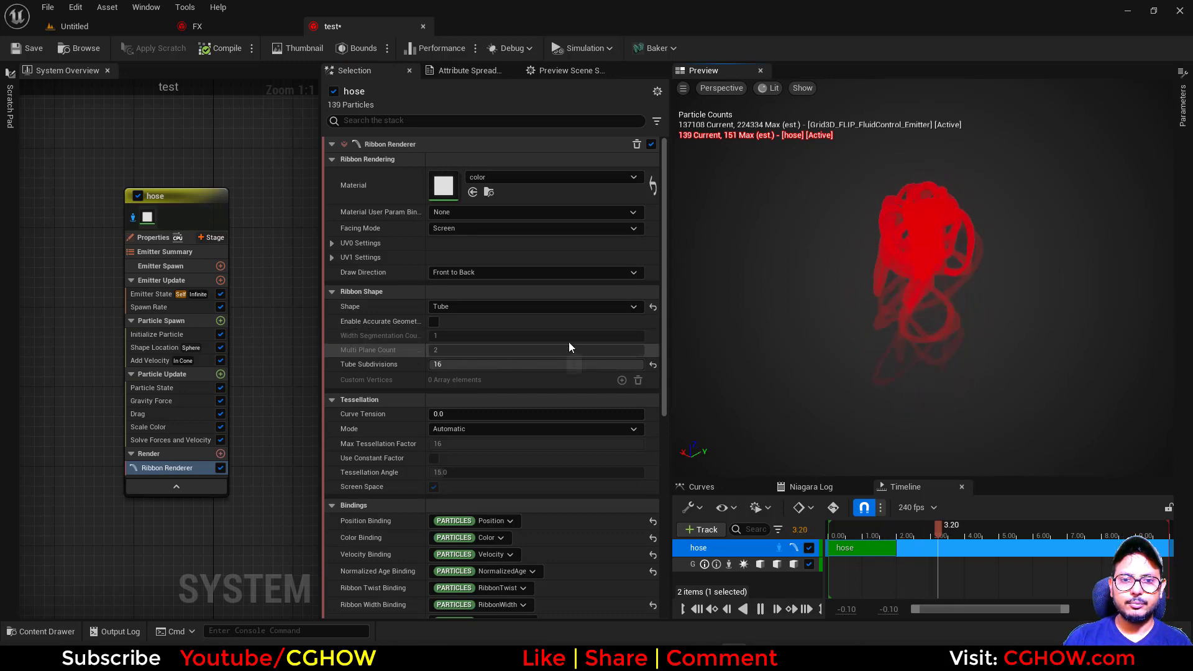
# Step: Darken the hose particles' initial color by setting its red component to 0.1
pyautogui.click(150, 335)
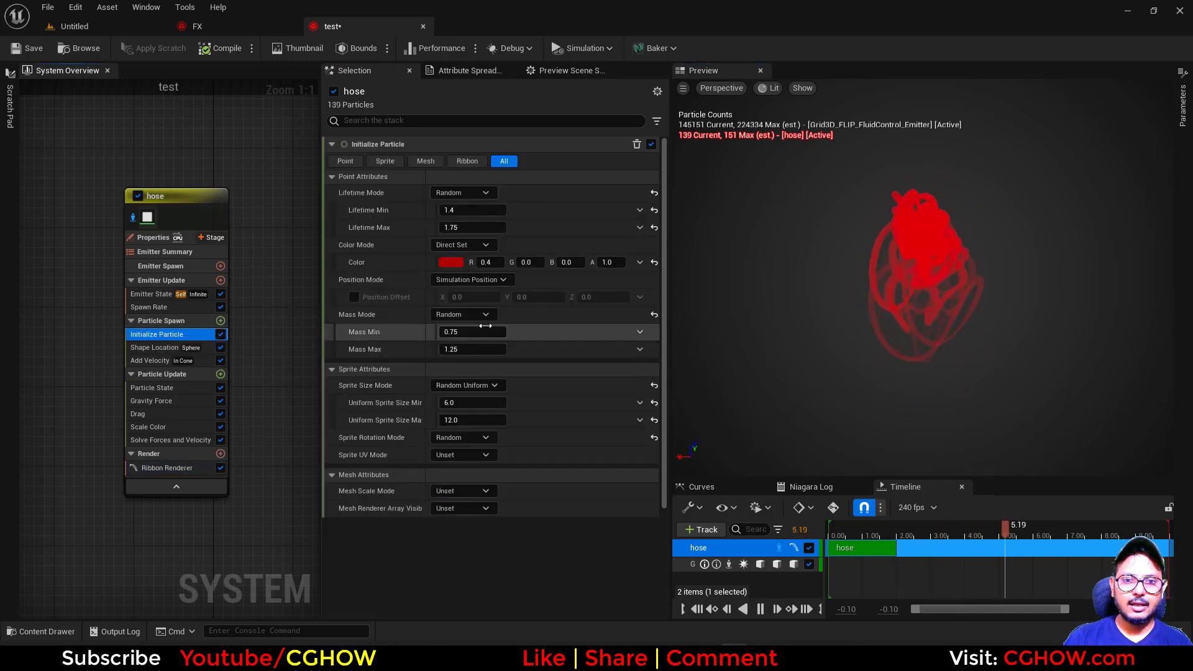
pyautogui.click(490, 262)
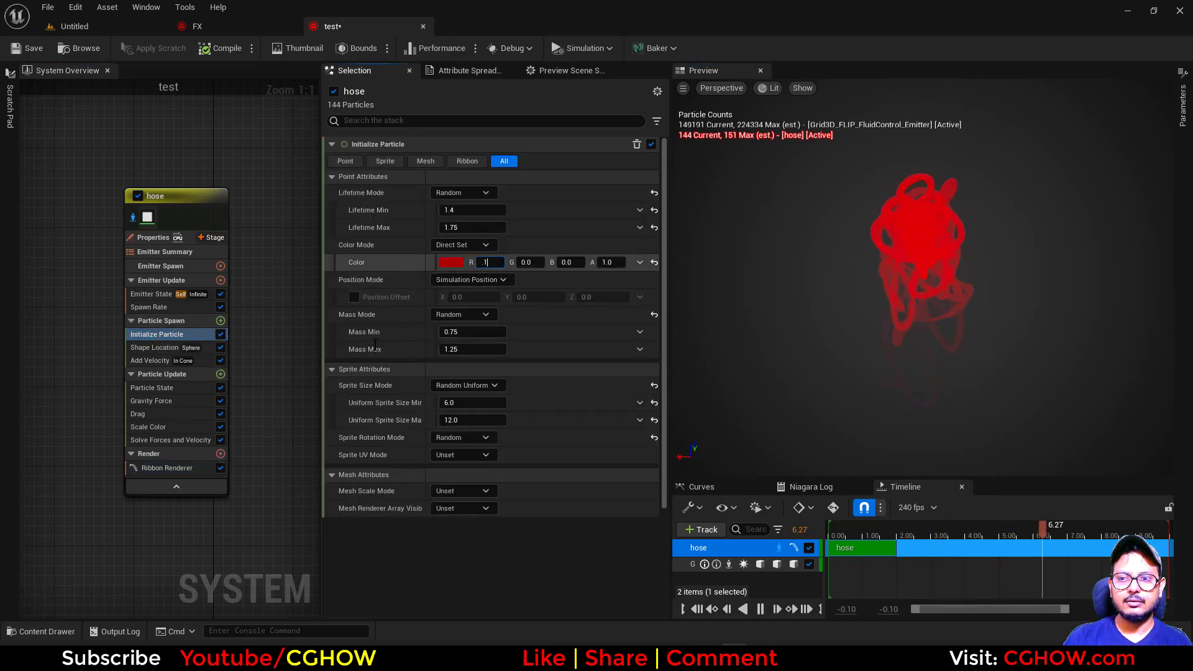
pyautogui.press('Return')
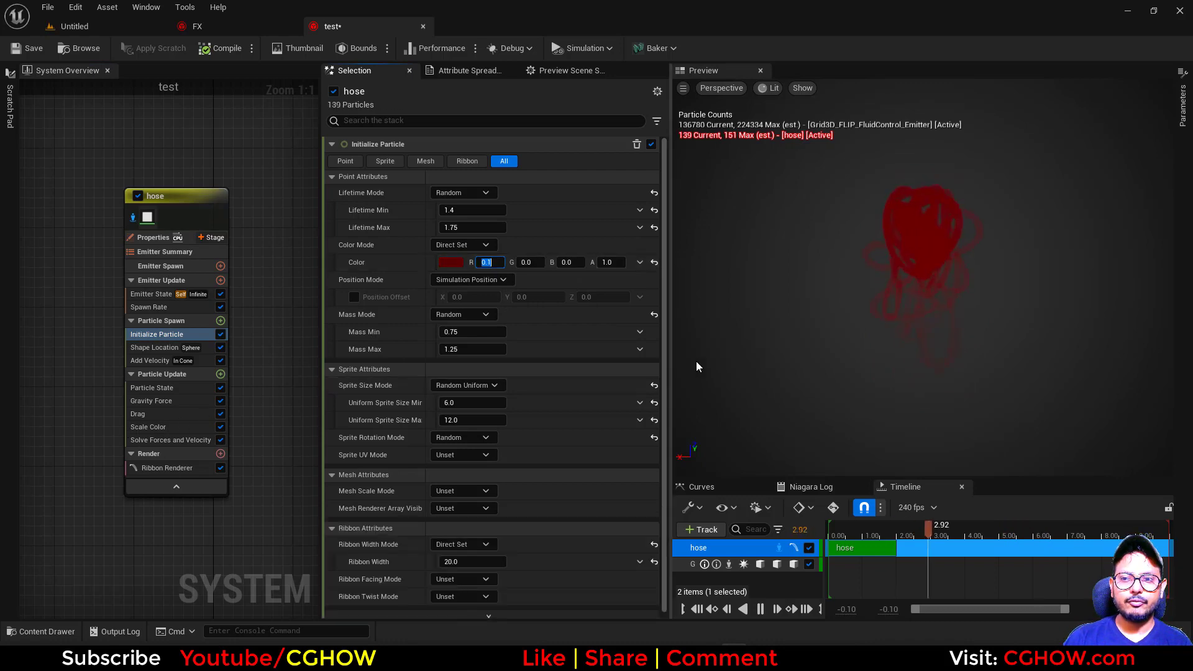
# Step: Delete the Scale Color, Drag, Gravity Force, Add Velocity and Shape Location modules from the hose emitter
pyautogui.click(150, 424)
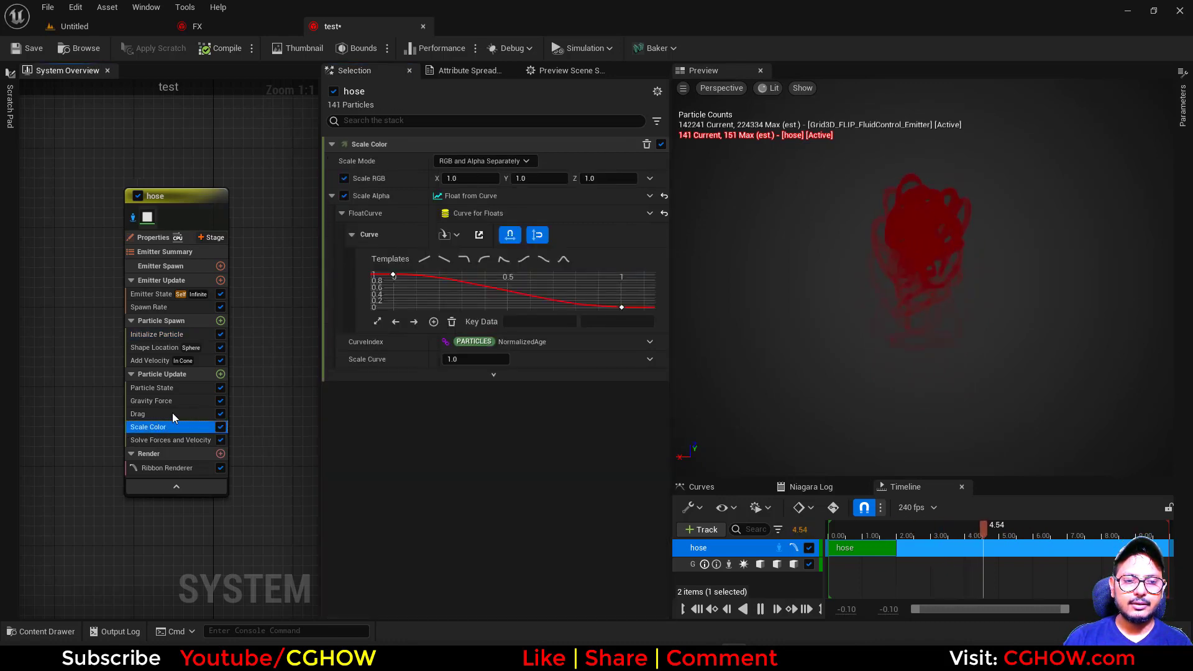
pyautogui.press('Delete')
pyautogui.press('Delete')
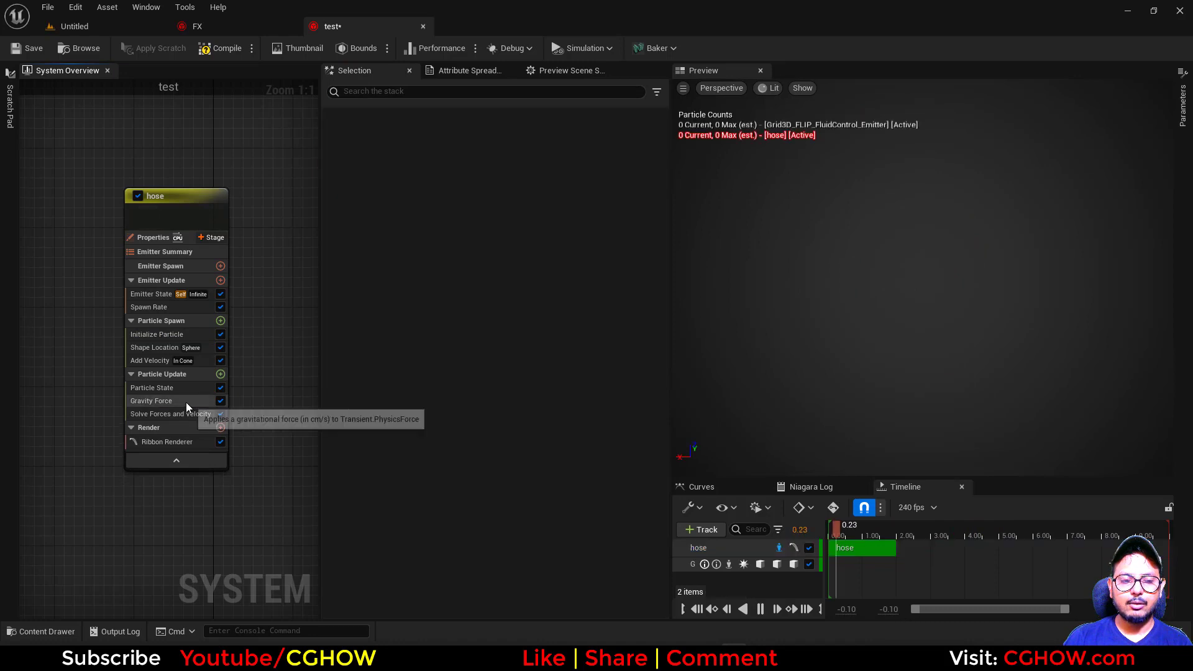
pyautogui.click(184, 401)
pyautogui.press('Delete')
pyautogui.click(140, 364)
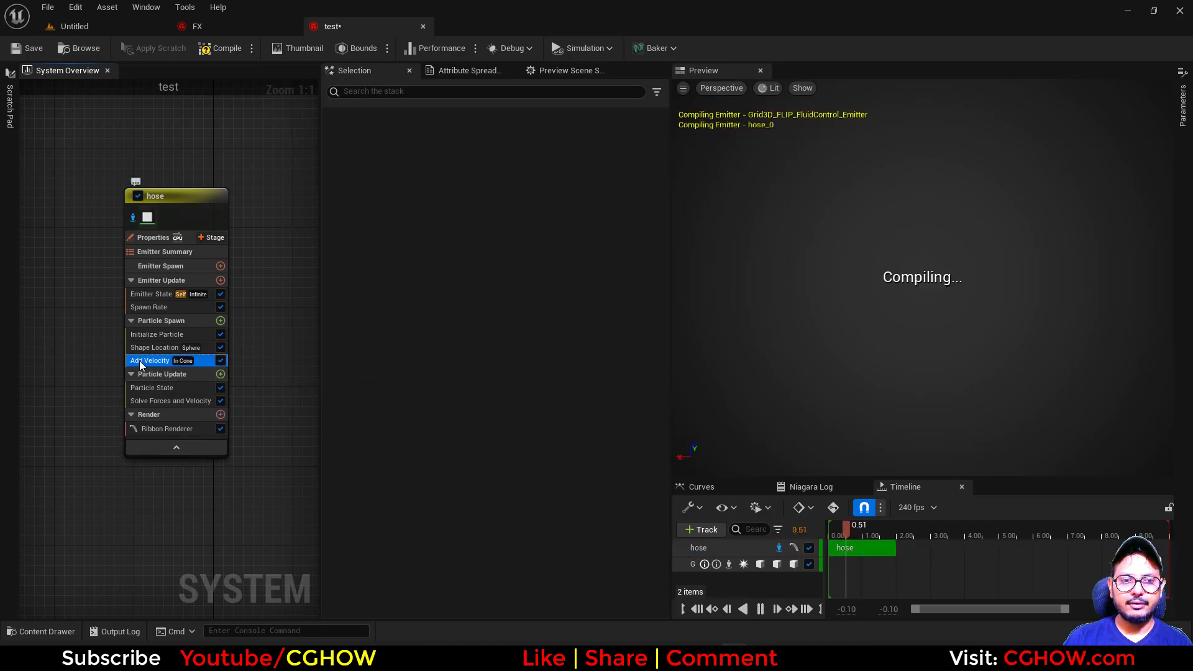
pyautogui.press('Delete')
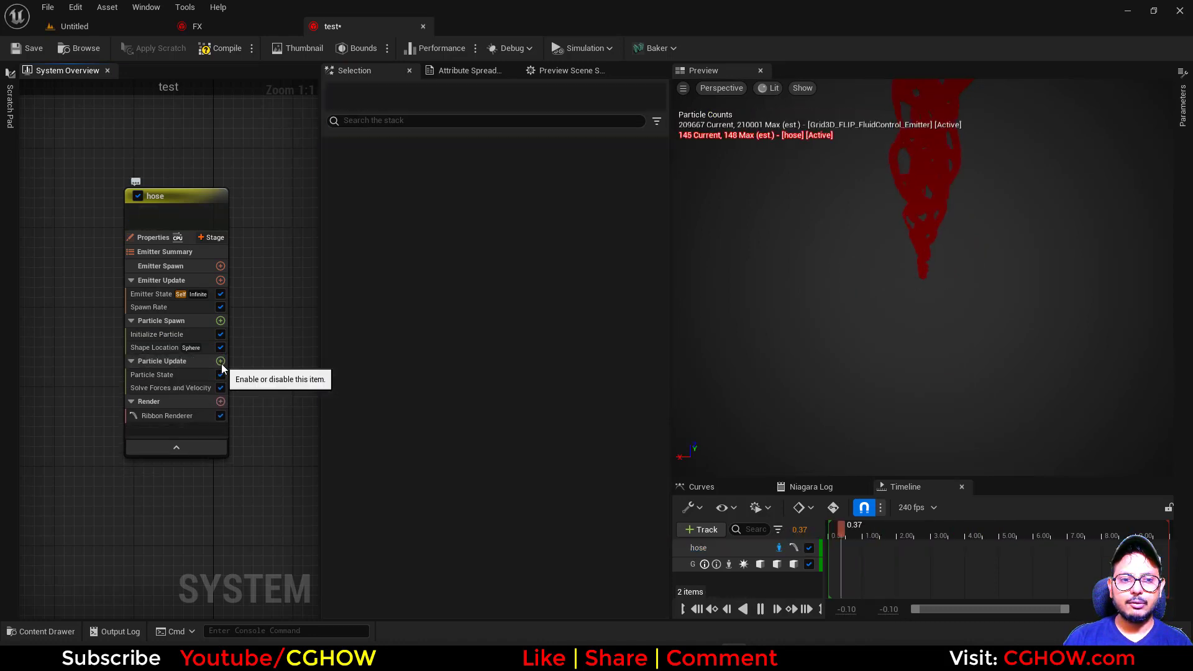
pyautogui.click(150, 348)
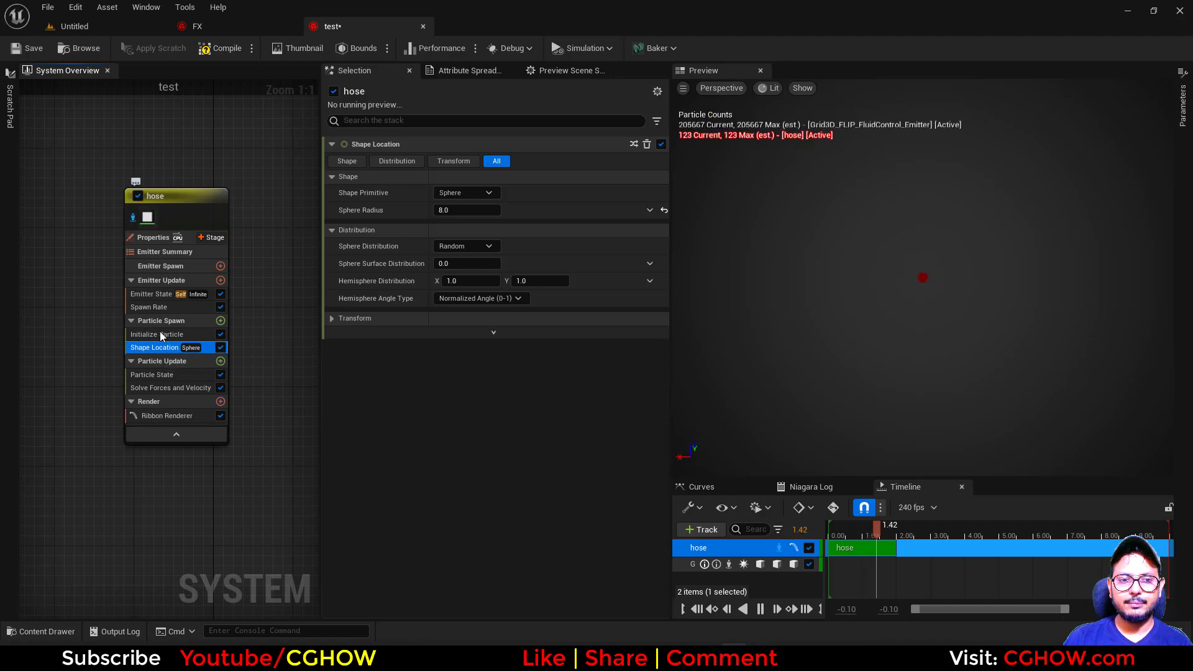
pyautogui.press('Delete')
# Step: Set the hose particles' lifetime mode to Direct Set with a lifetime of 1
pyautogui.click(164, 336)
pyautogui.click(483, 195)
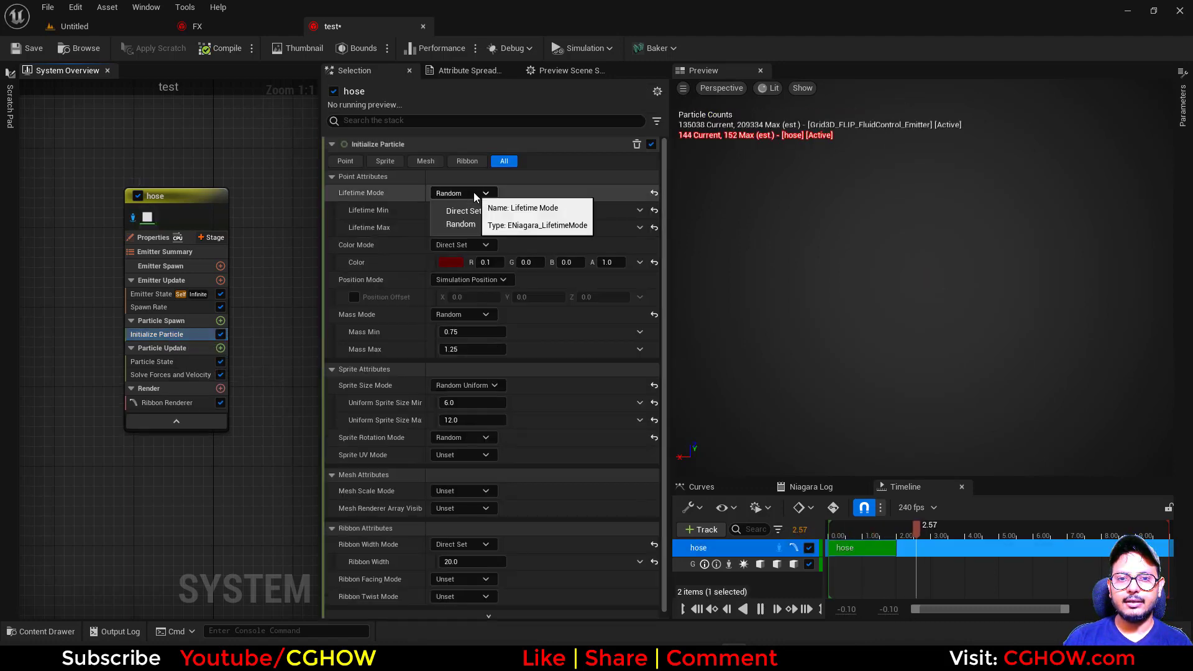
pyautogui.click(461, 208)
pyautogui.click(475, 210)
pyautogui.write('1')
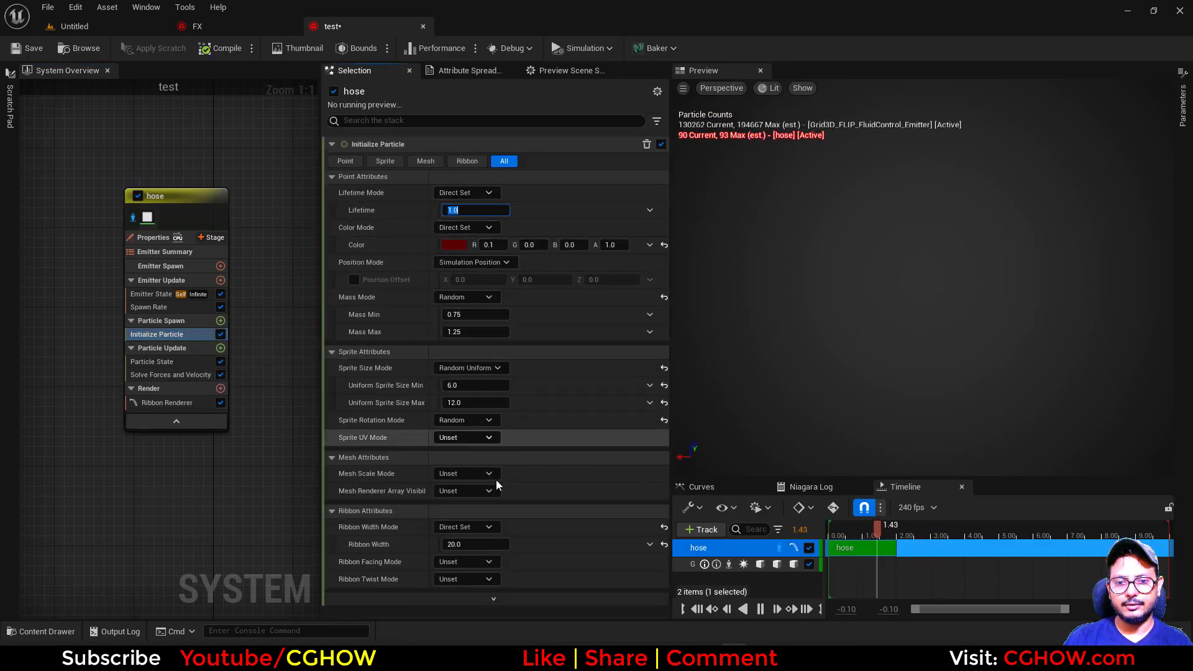
# Step: Set the hose particles' sprite size mode to Uniform and mass mode to Unset / (Mass of 1)
pyautogui.click(459, 368)
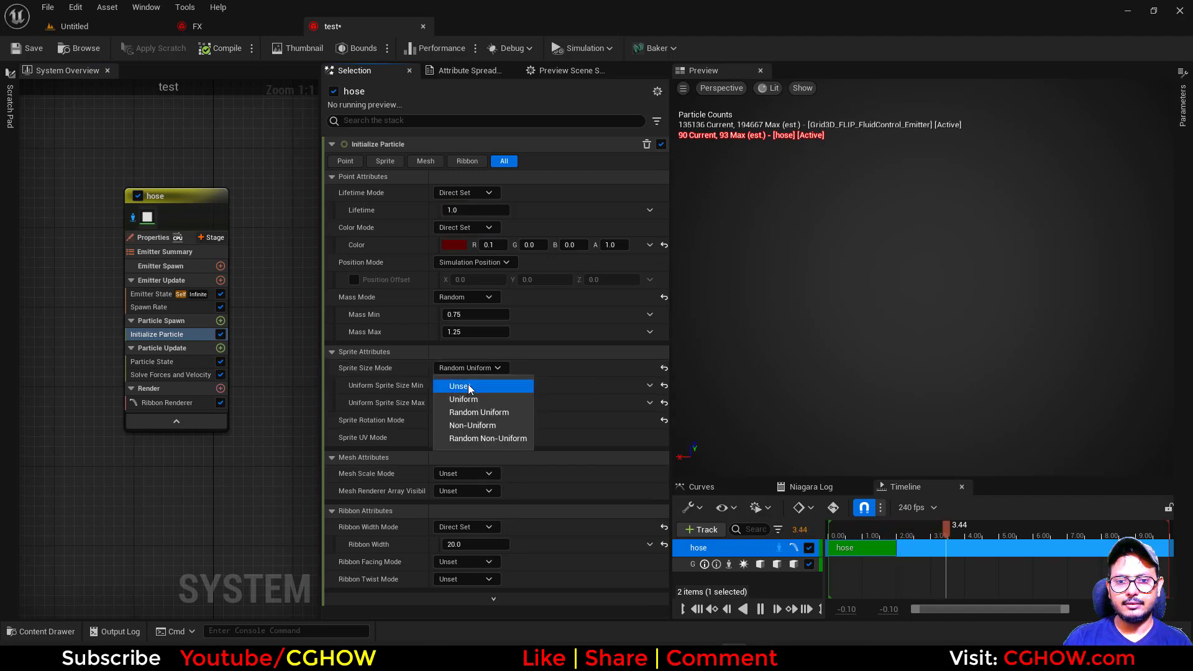
pyautogui.click(478, 398)
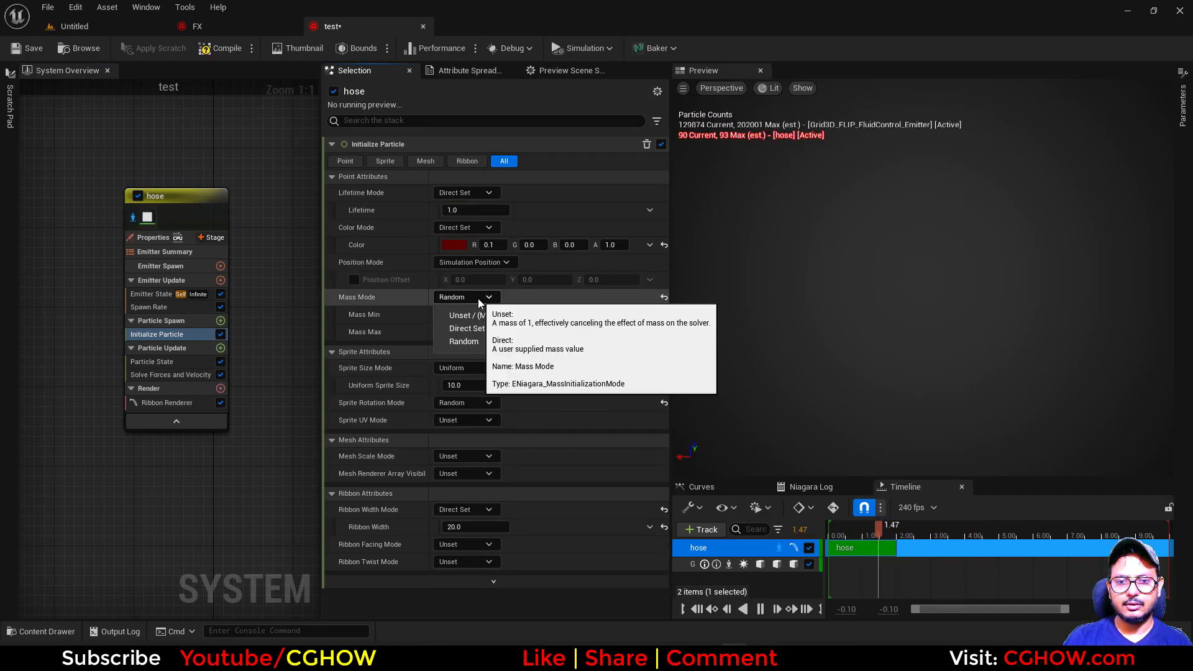
pyautogui.click(477, 298)
pyautogui.click(477, 314)
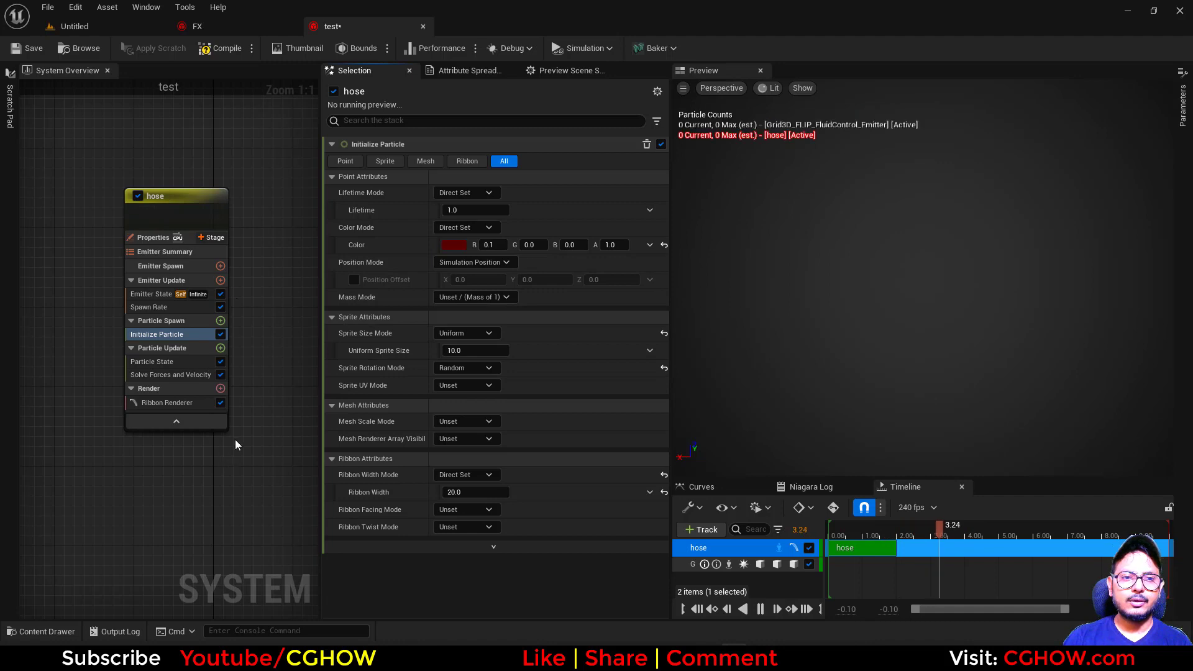
# Step: Set the hose emitter's spawn rate to 100
pyautogui.click(174, 307)
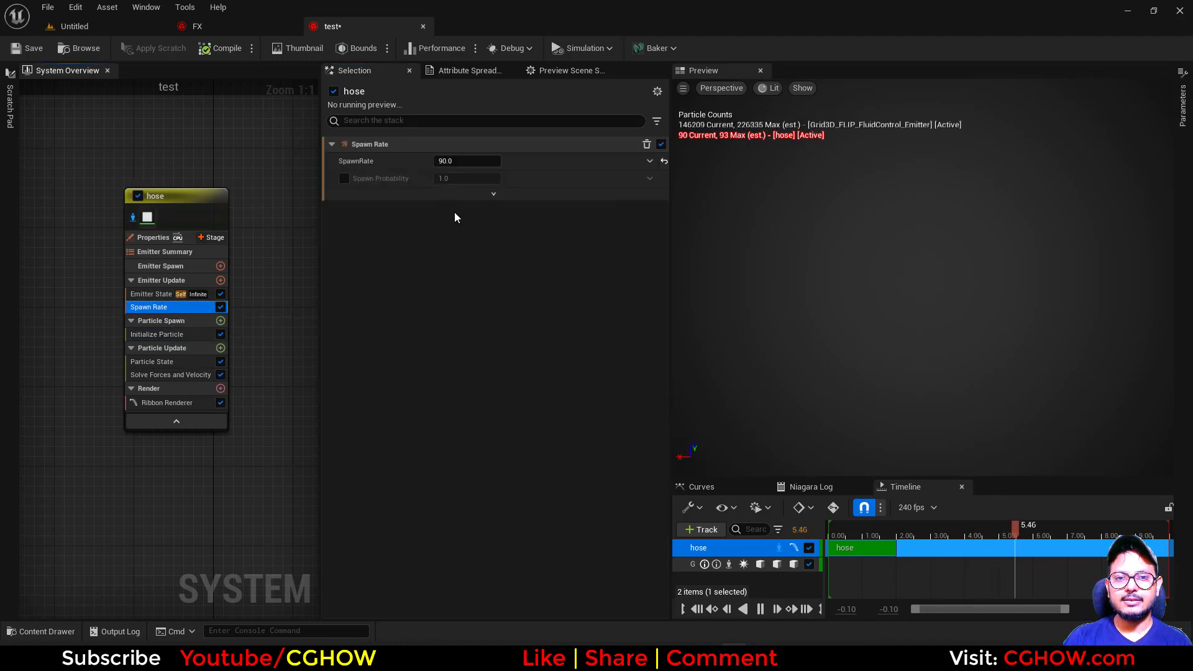
pyautogui.click(447, 160)
pyautogui.write('100')
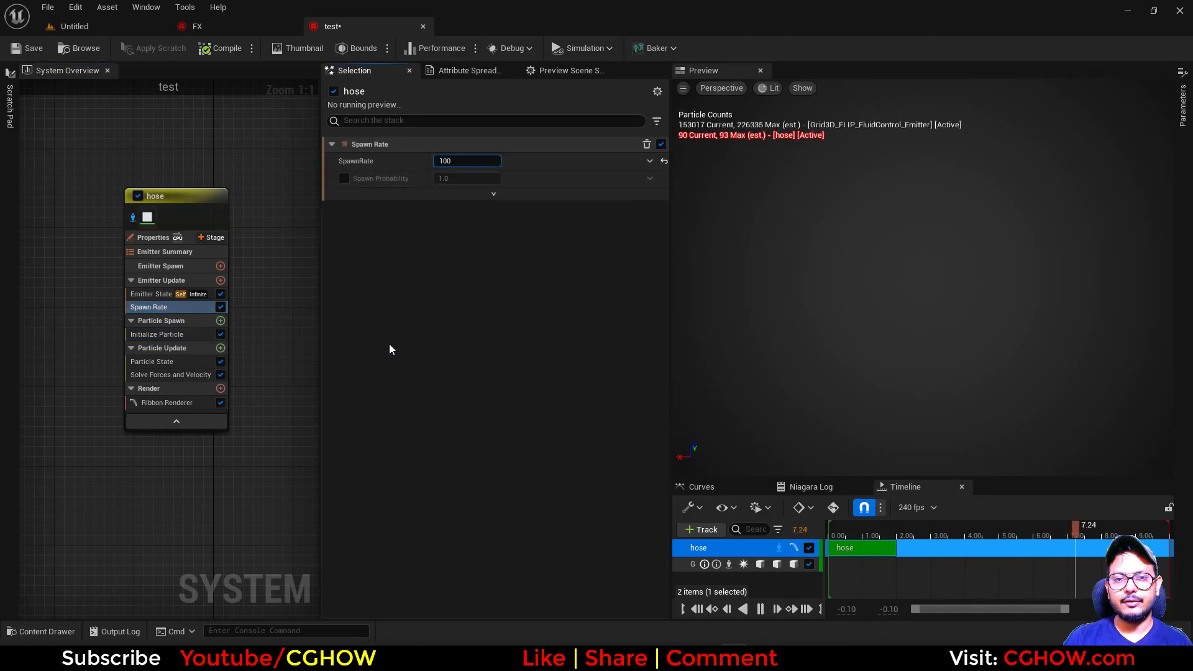
# Step: Add a Curl Noise Force module to the hose emitter's Particle Spawn stage
pyautogui.click(221, 323)
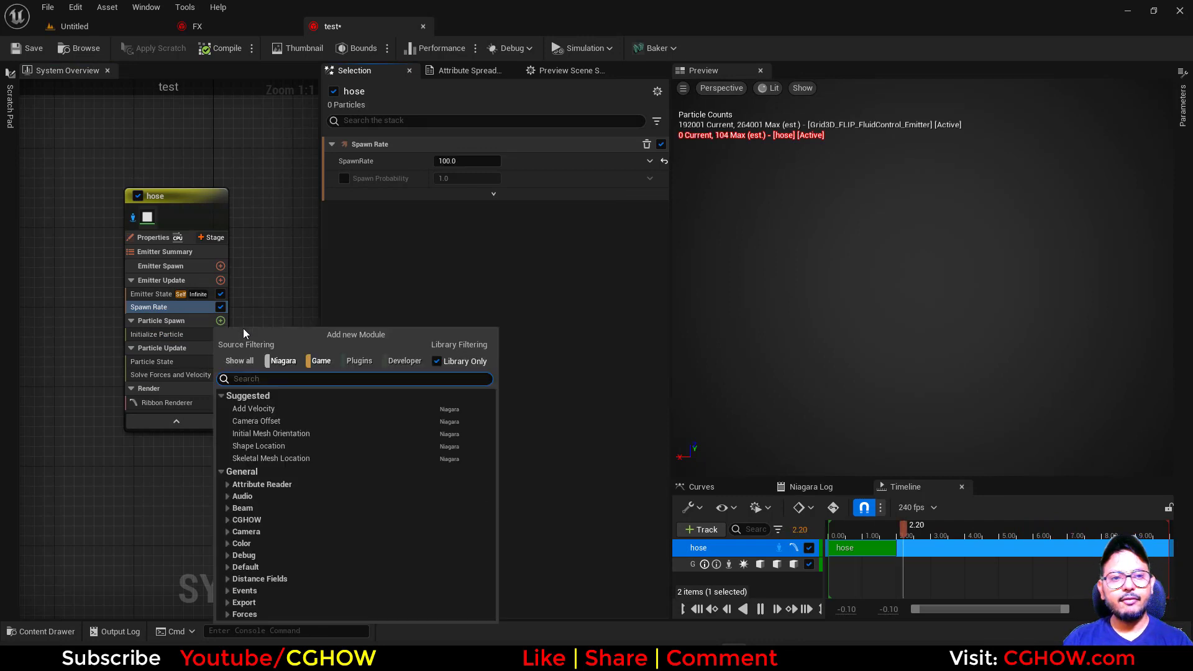
pyautogui.write('cur')
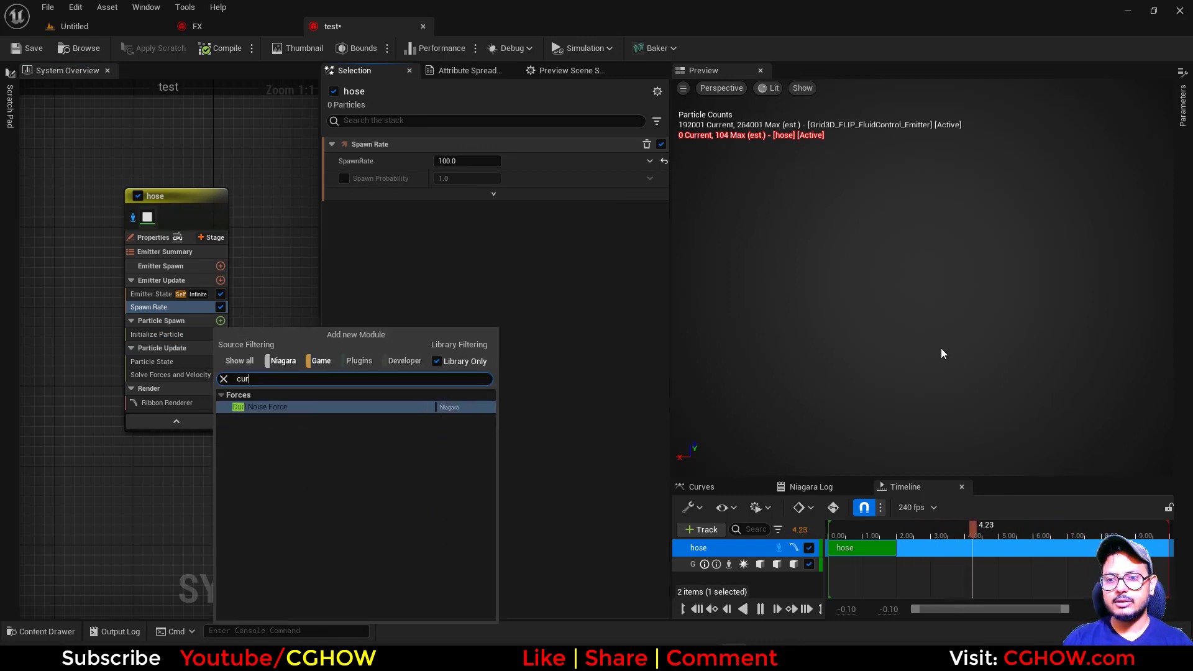
pyautogui.click(281, 407)
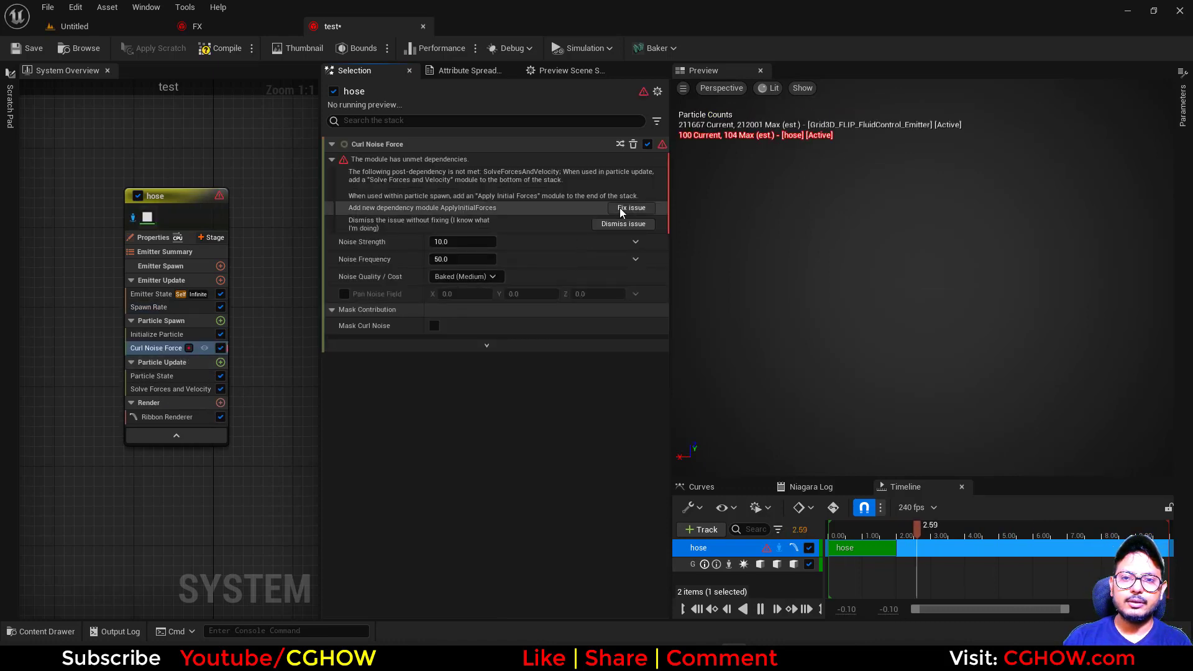
# Step: Resolve the Curl Noise Force module's unmet dependency and configure its noise with strength 100, frequency 10 and a Z pan of 1
pyautogui.click(620, 208)
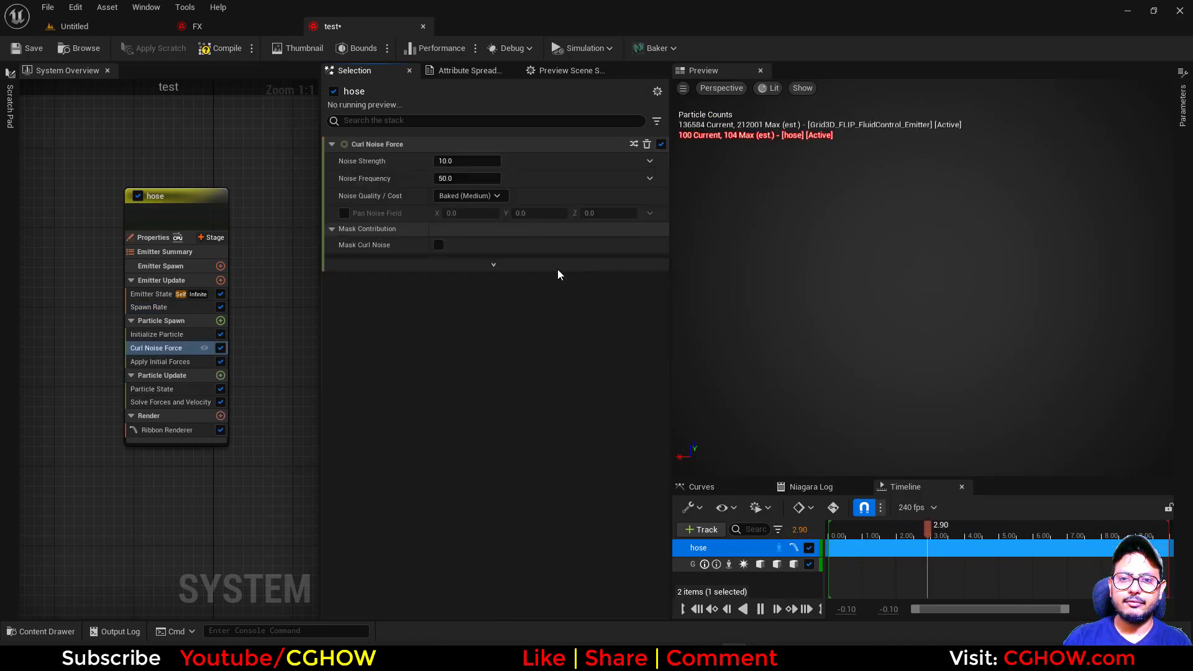
pyautogui.click(344, 213)
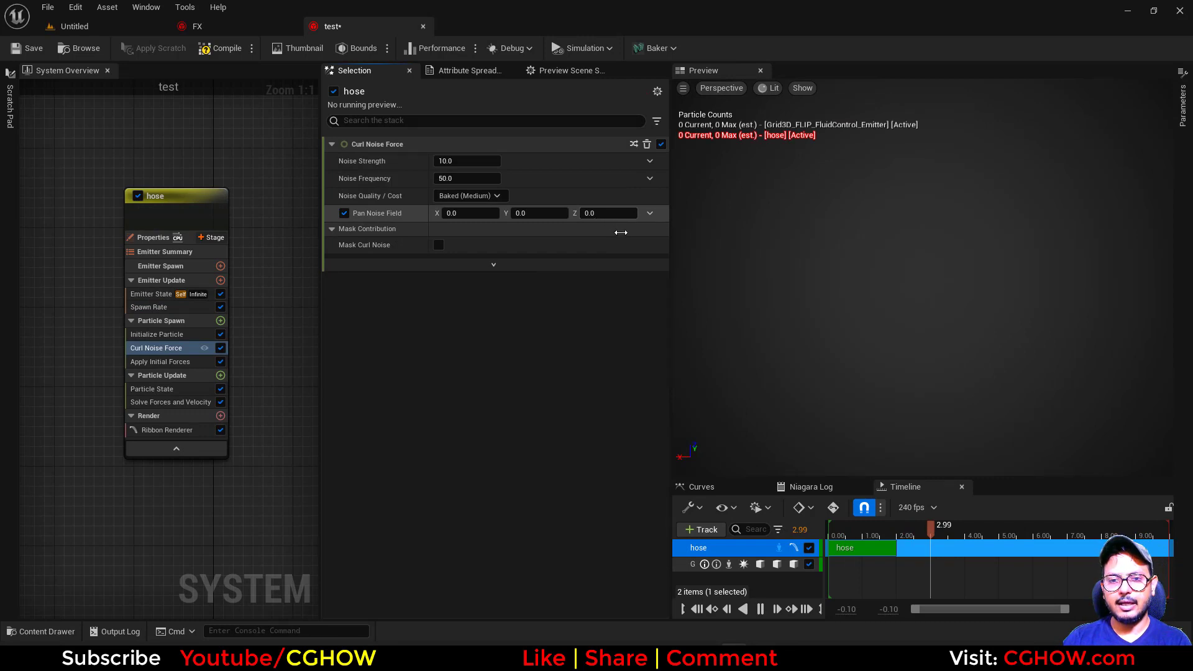
pyautogui.click(463, 177)
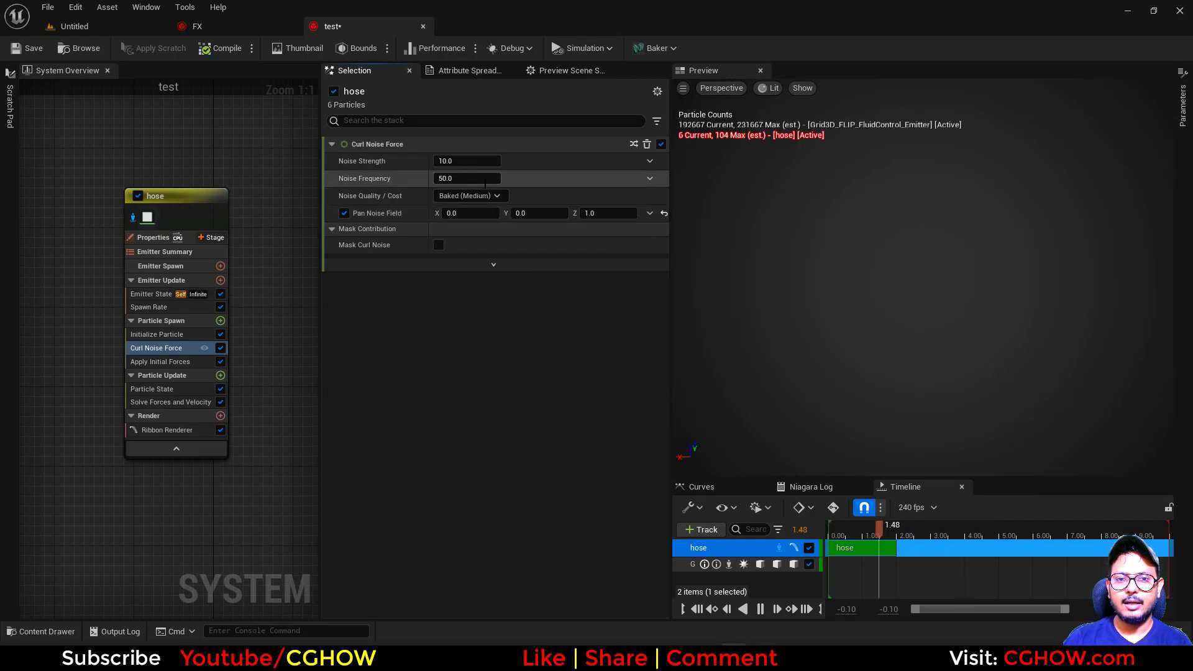
pyautogui.write('10')
pyautogui.click(461, 164)
pyautogui.write('100')
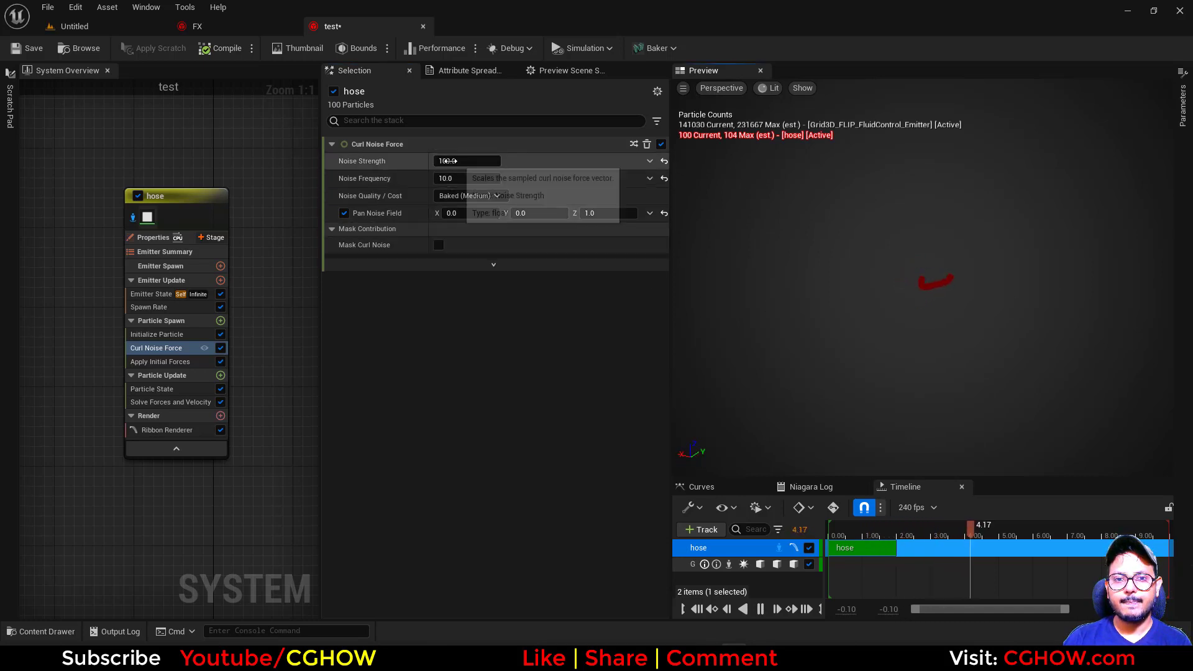
# Step: Add an Add Velocity module below Curl Noise Force in the hose's Particle Spawn stage and set its X velocity to 100
pyautogui.click(220, 320)
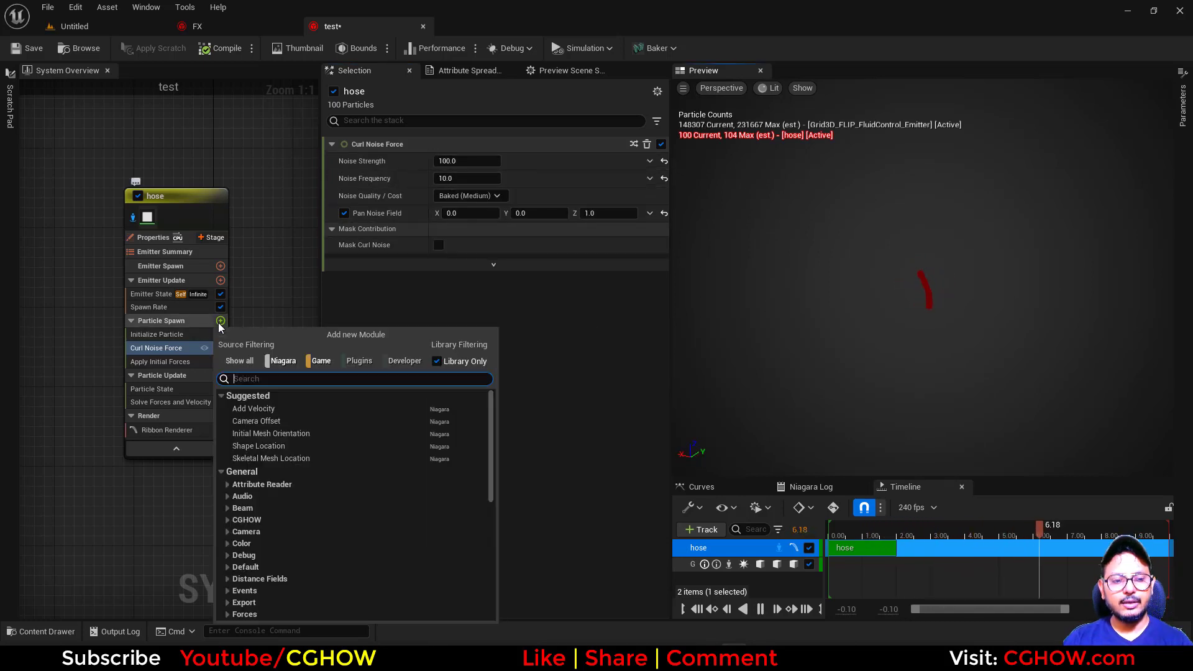
pyautogui.write('velo')
pyautogui.click(274, 410)
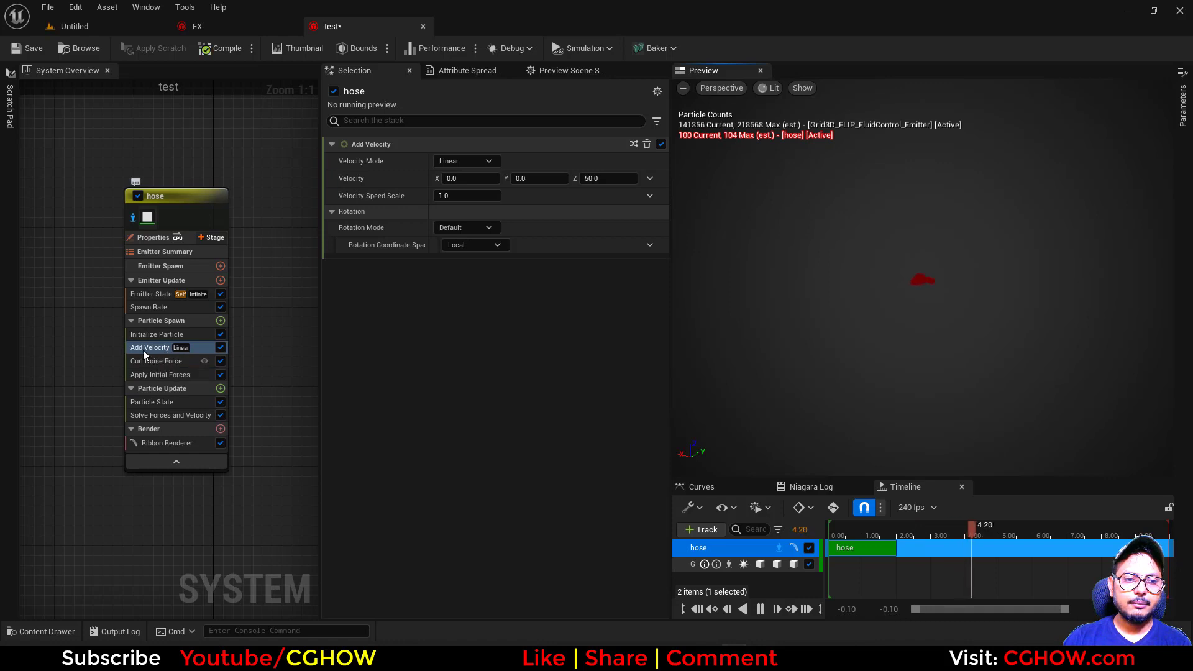
pyautogui.moveTo(137, 347); pyautogui.dragTo(143, 369)
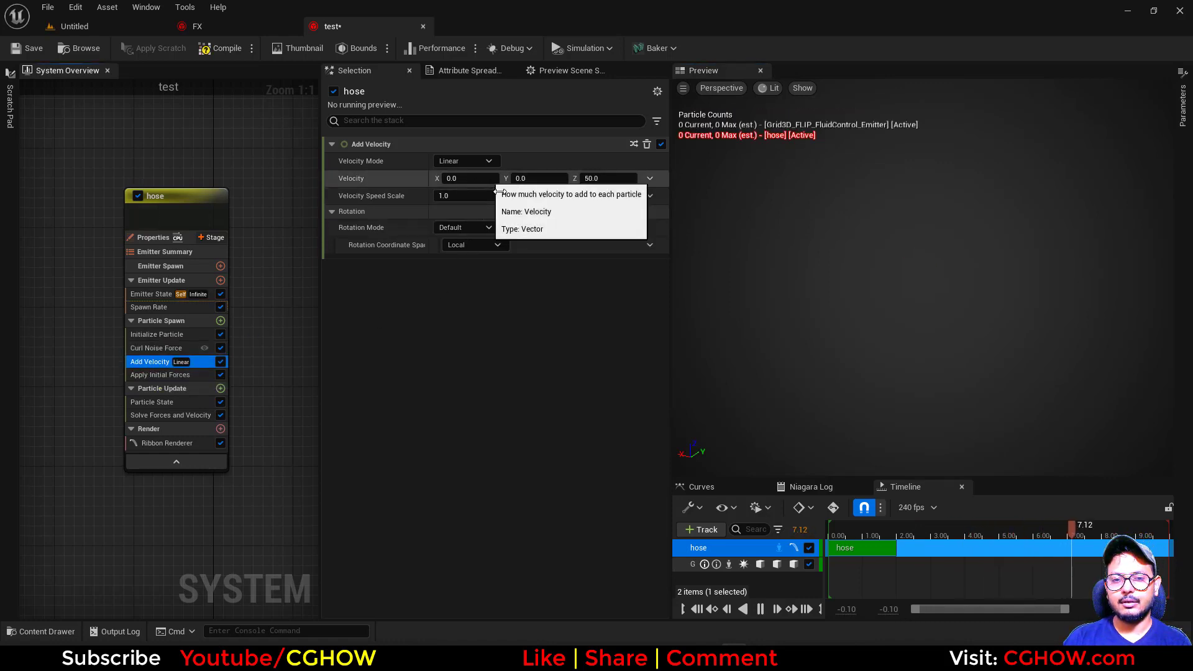
pyautogui.click(472, 181)
pyautogui.write('100')
pyautogui.press('Return')
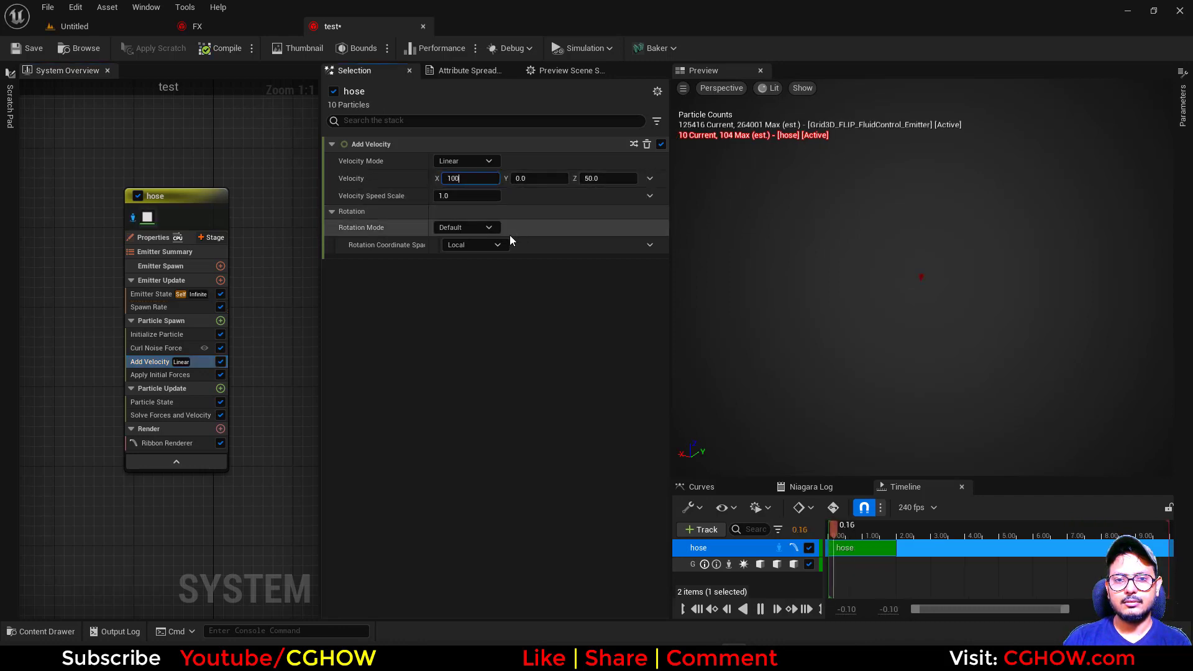
# Step: Stop isolating the hose emitter and enable its particles' Position Offset with a Z value of 300
pyautogui.click(135, 215)
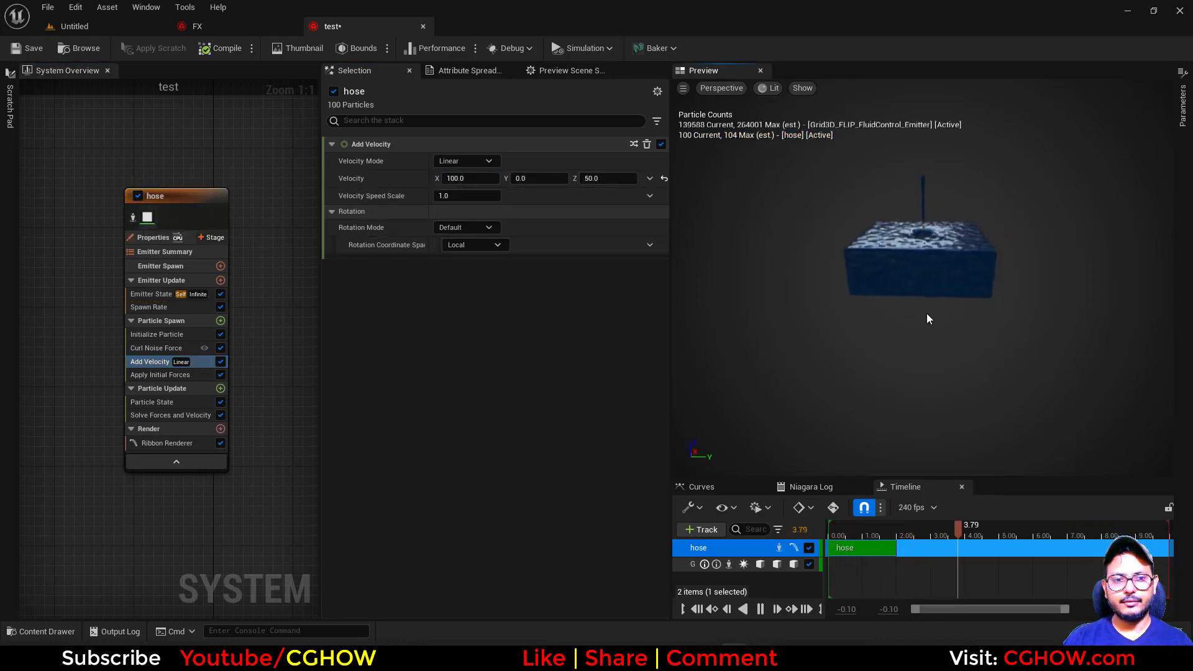
pyautogui.click(188, 335)
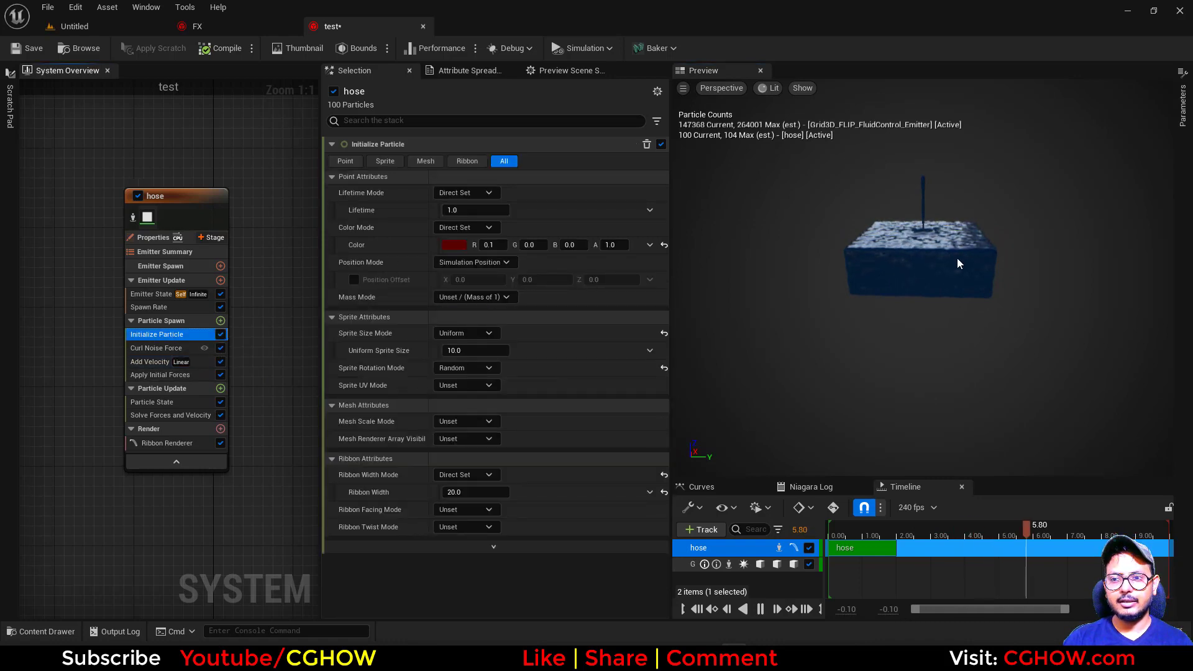
pyautogui.click(353, 280)
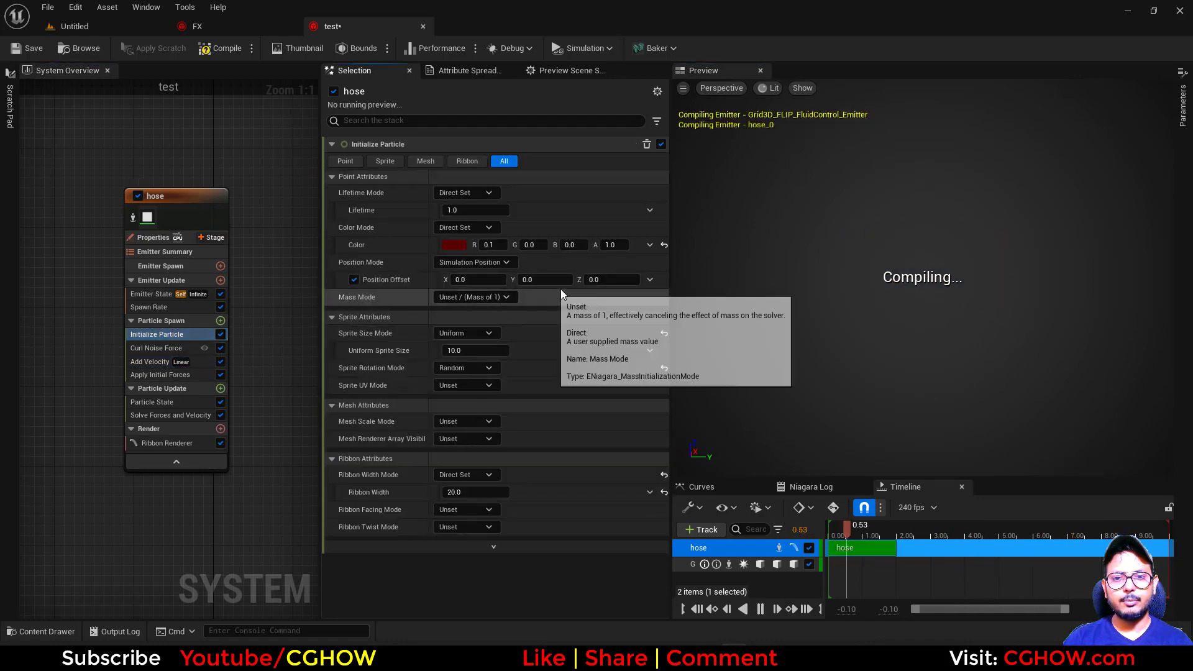
pyautogui.click(611, 279)
pyautogui.write('3')
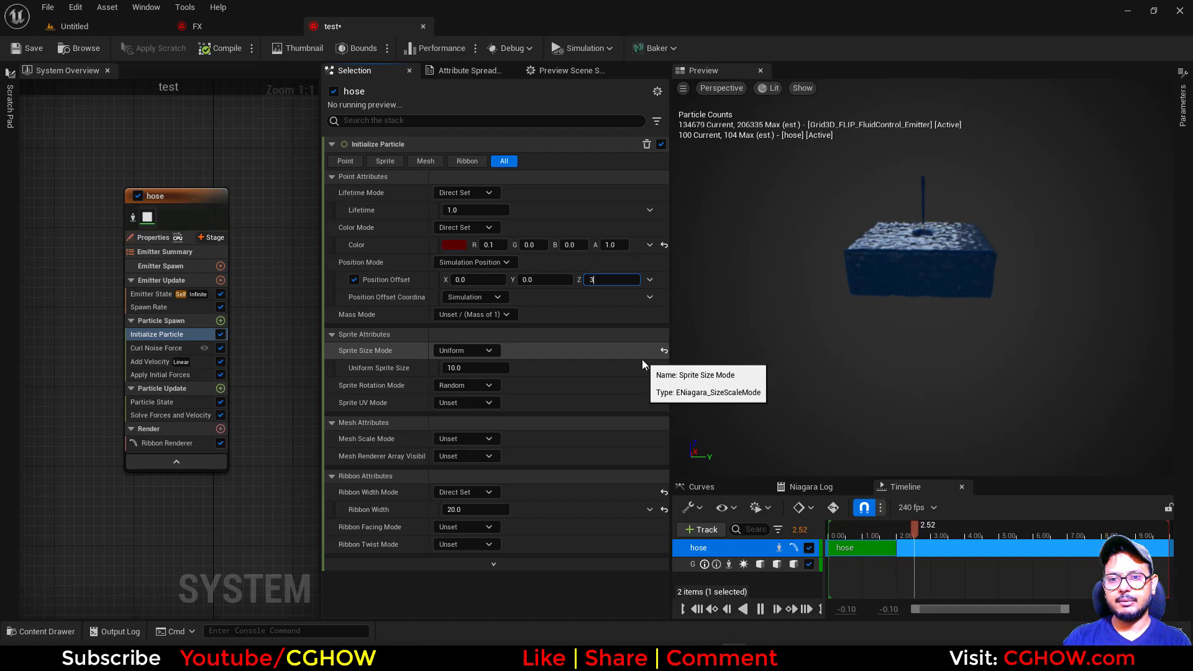
pyautogui.write('00')
pyautogui.press('Return')
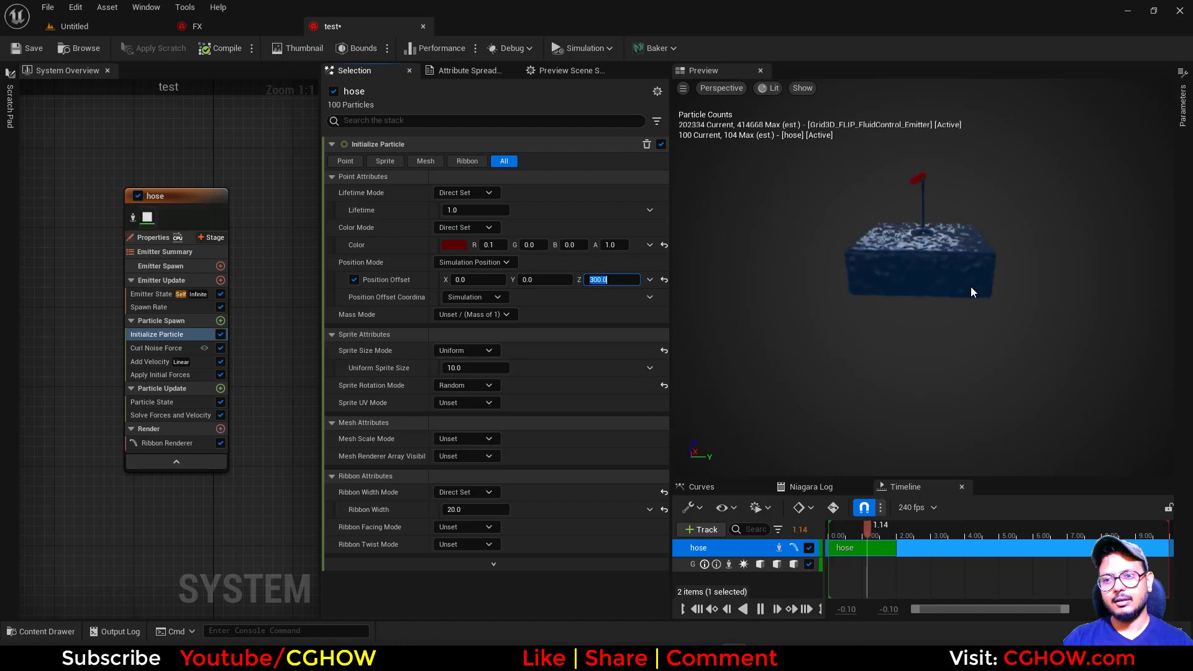
# Step: Enable Show Bounds in the test system's User Parameters
pyautogui.moveTo(939, 275); pyautogui.dragTo(826, 277)
pyautogui.moveTo(940, 200); pyautogui.dragTo(1056, 200)
pyautogui.moveTo(223, 187); pyautogui.dragTo(177, 324, button='right')
pyautogui.scroll(-4, 219, 253)
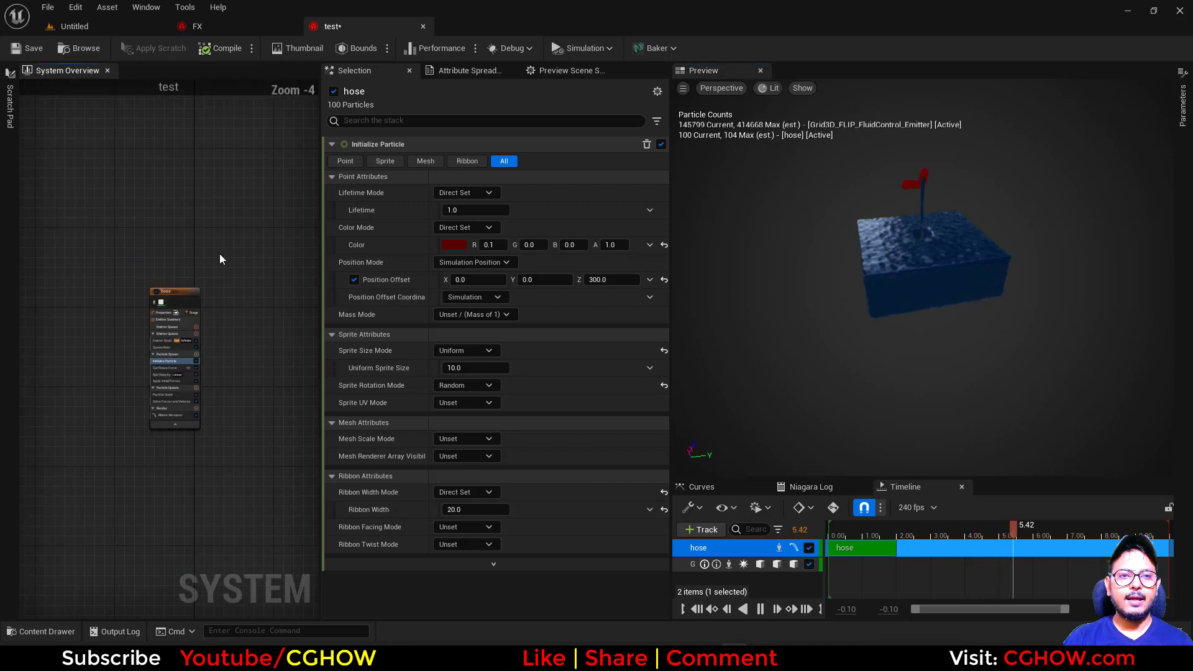
pyautogui.moveTo(219, 254); pyautogui.dragTo(149, 517, button='right')
pyautogui.scroll(-3, 140, 368)
pyautogui.moveTo(173, 413); pyautogui.dragTo(82, 387, button='right')
pyautogui.scroll(4, 121, 353)
pyautogui.scroll(3, 122, 261)
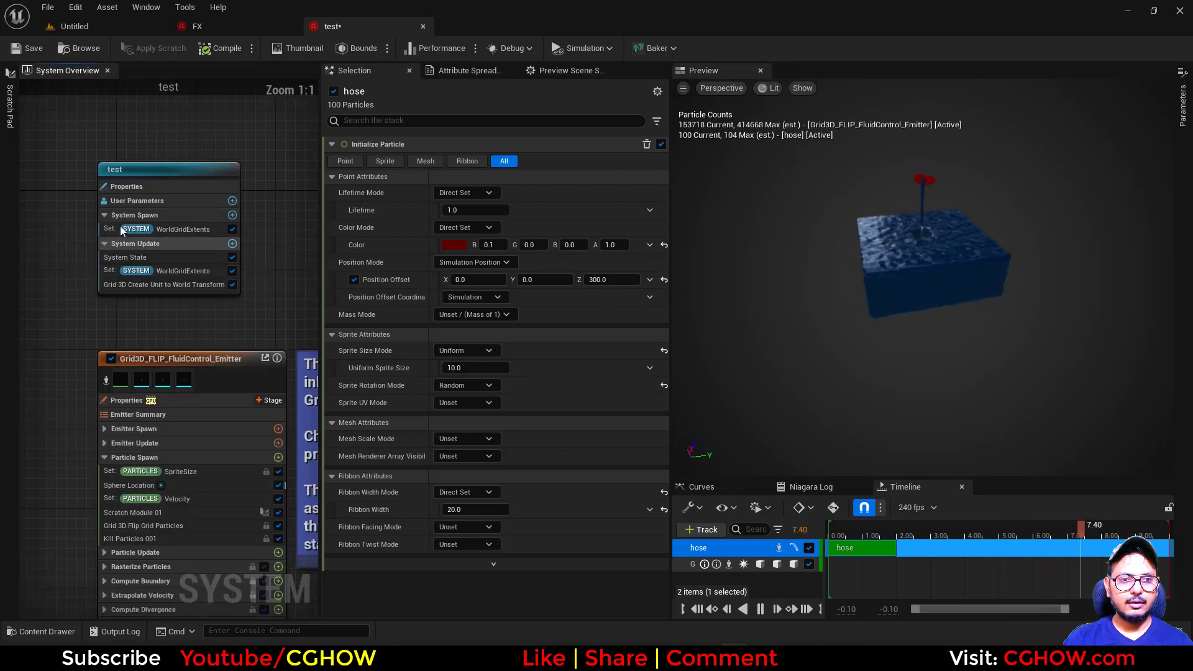
pyautogui.click(155, 202)
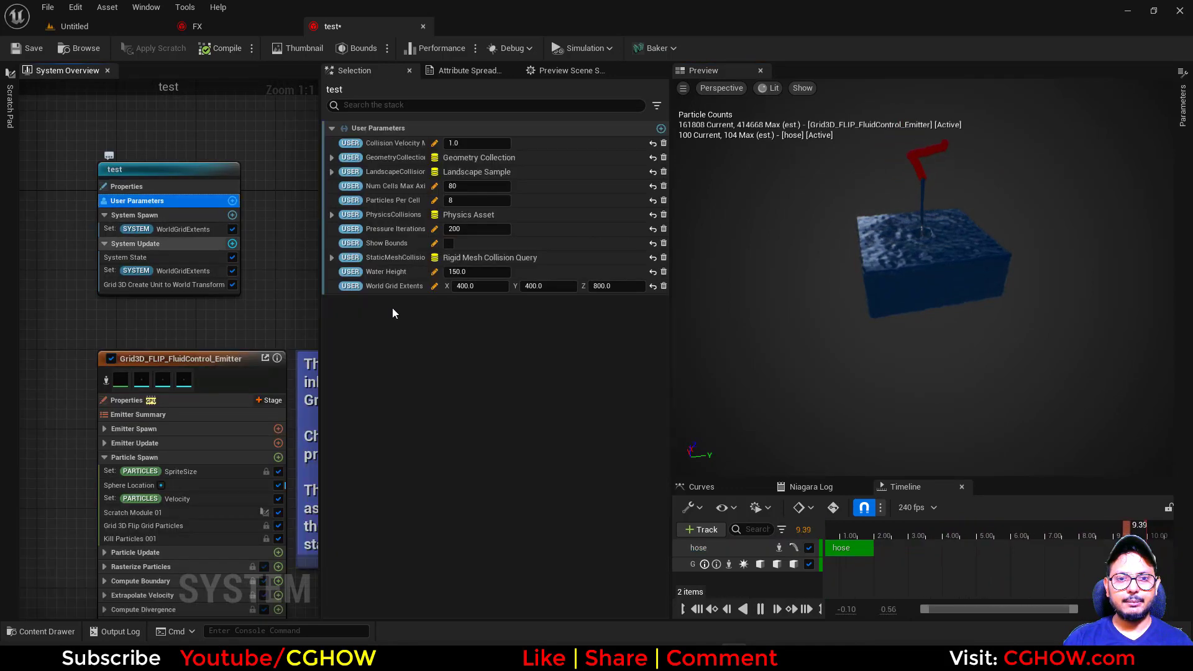
pyautogui.click(449, 243)
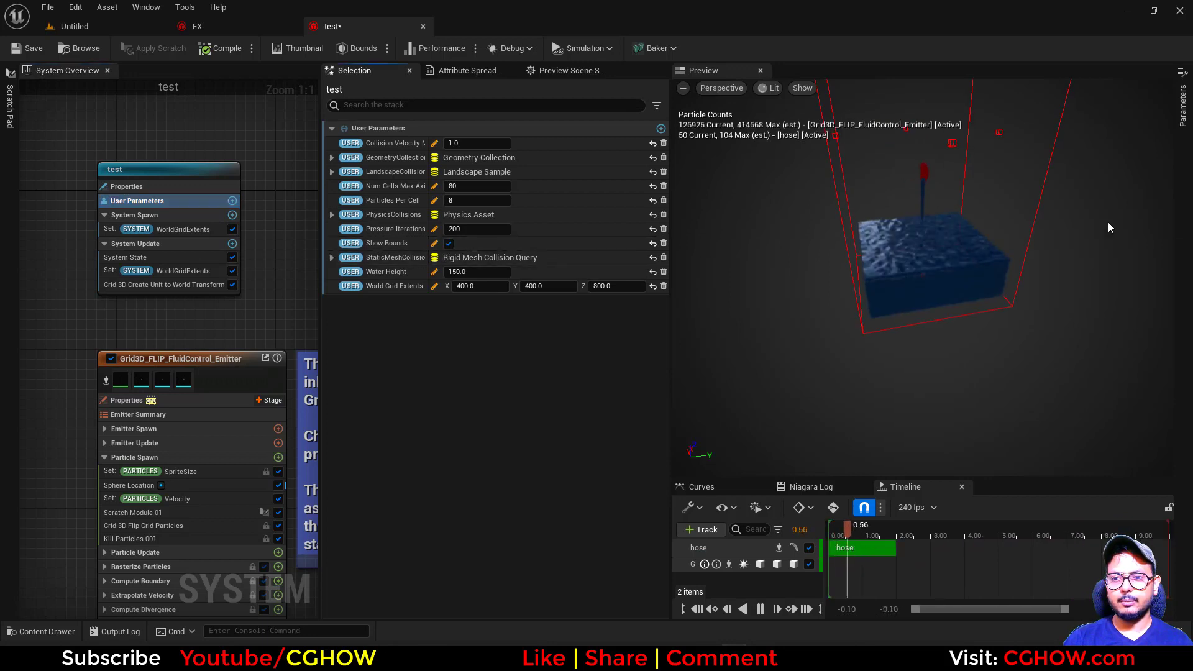
pyautogui.moveTo(913, 273); pyautogui.dragTo(938, 274)
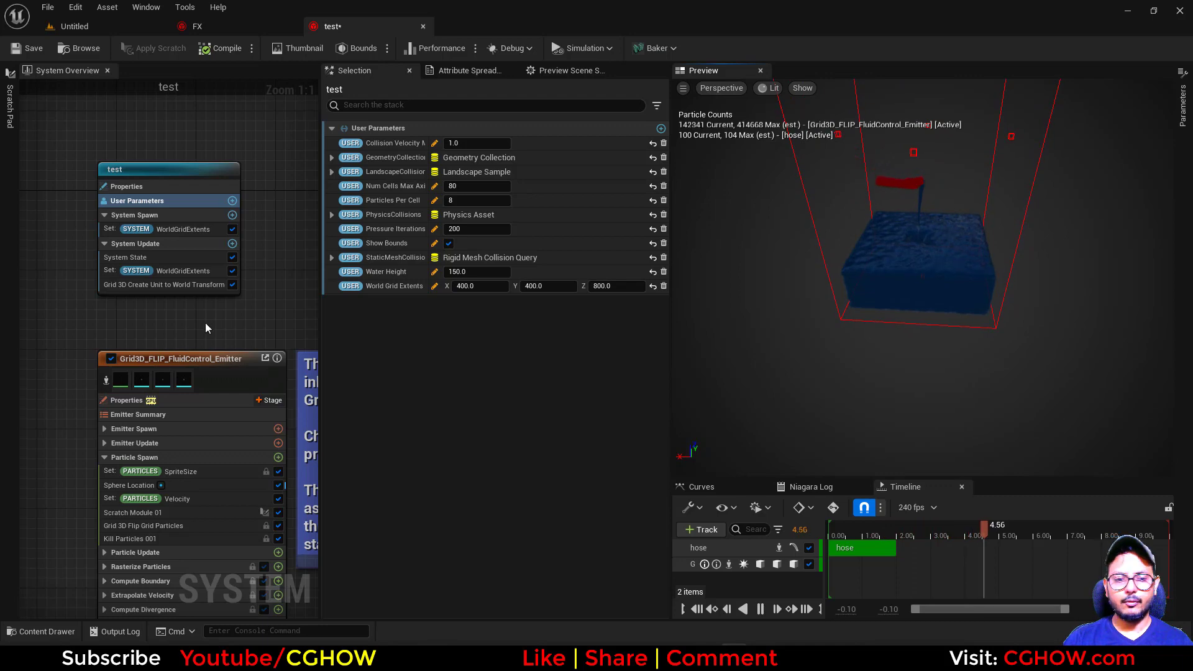
# Step: Set the X value of the hose particles' Position Offset to -200
pyautogui.scroll(-4, 206, 327)
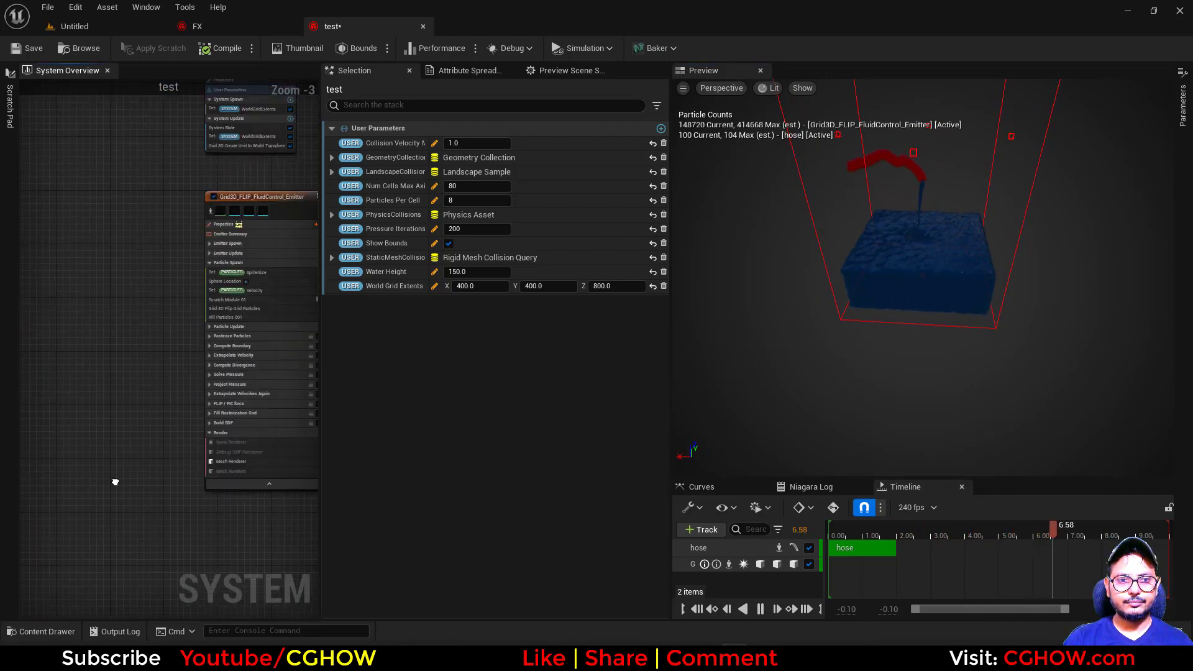
pyautogui.moveTo(115, 482); pyautogui.dragTo(249, 295, button='right')
pyautogui.scroll(3, 174, 318)
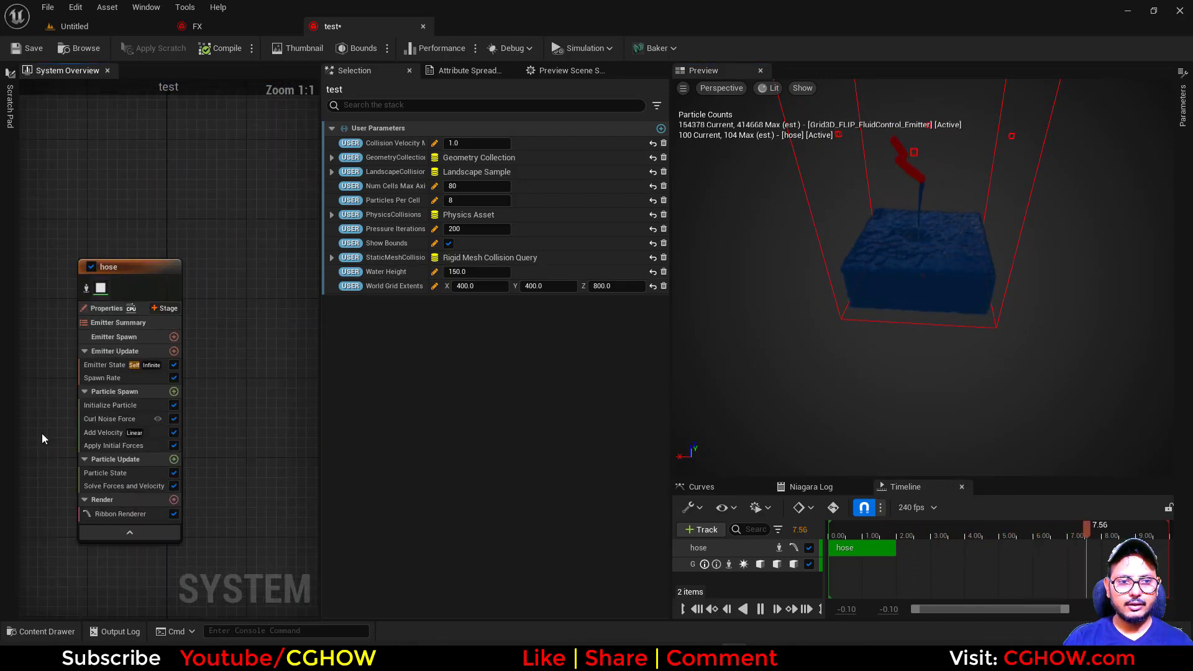
pyautogui.click(116, 406)
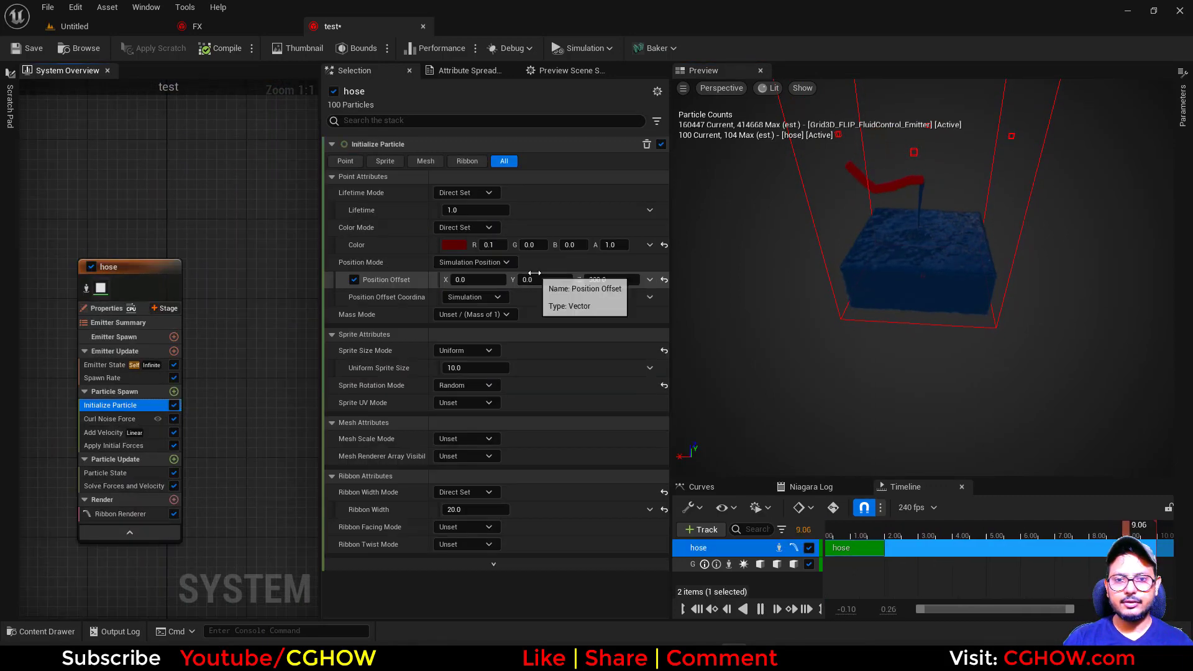
pyautogui.click(477, 279)
pyautogui.write('-1')
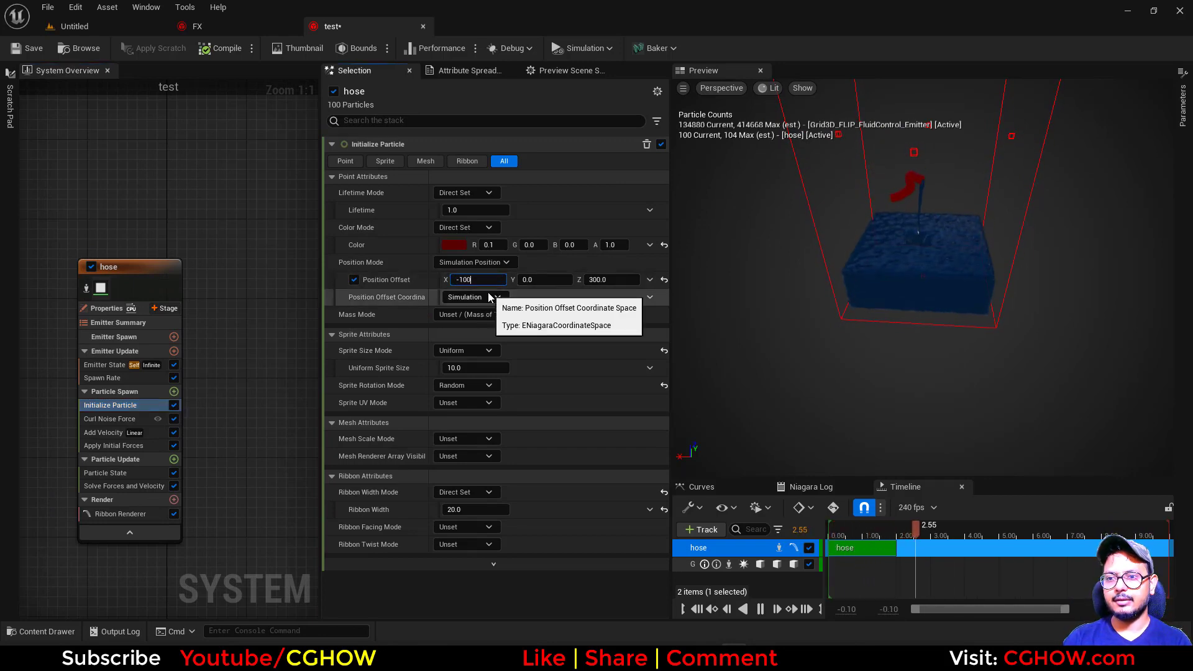
pyautogui.write('00')
pyautogui.press('Return')
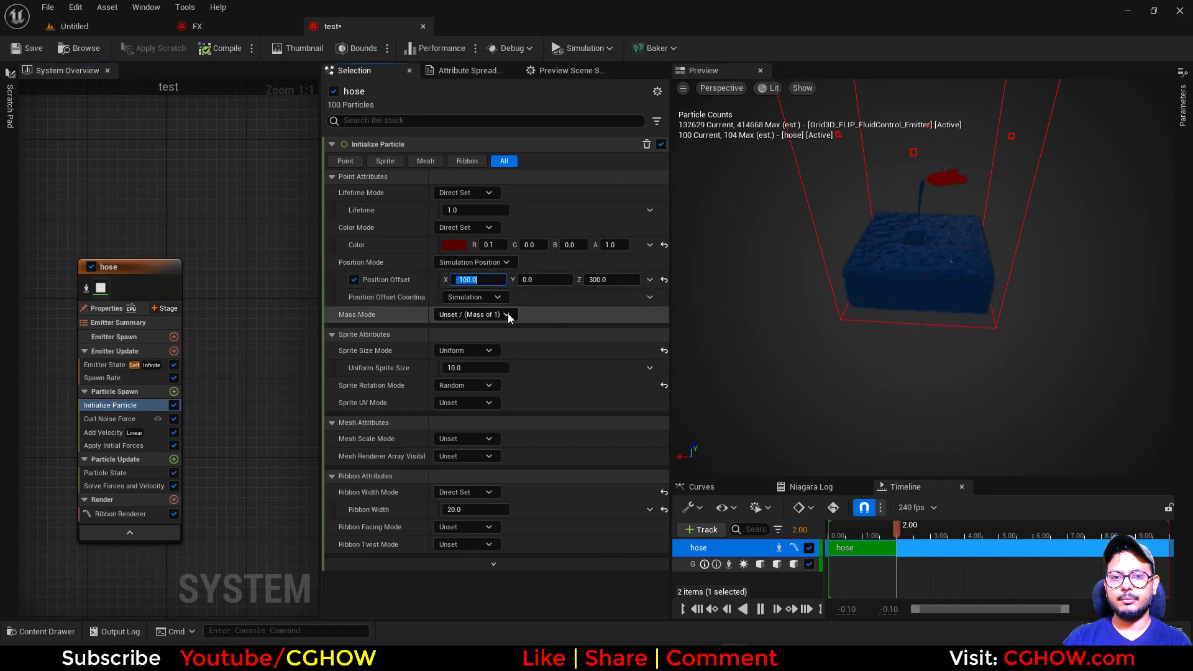
pyautogui.write('-200')
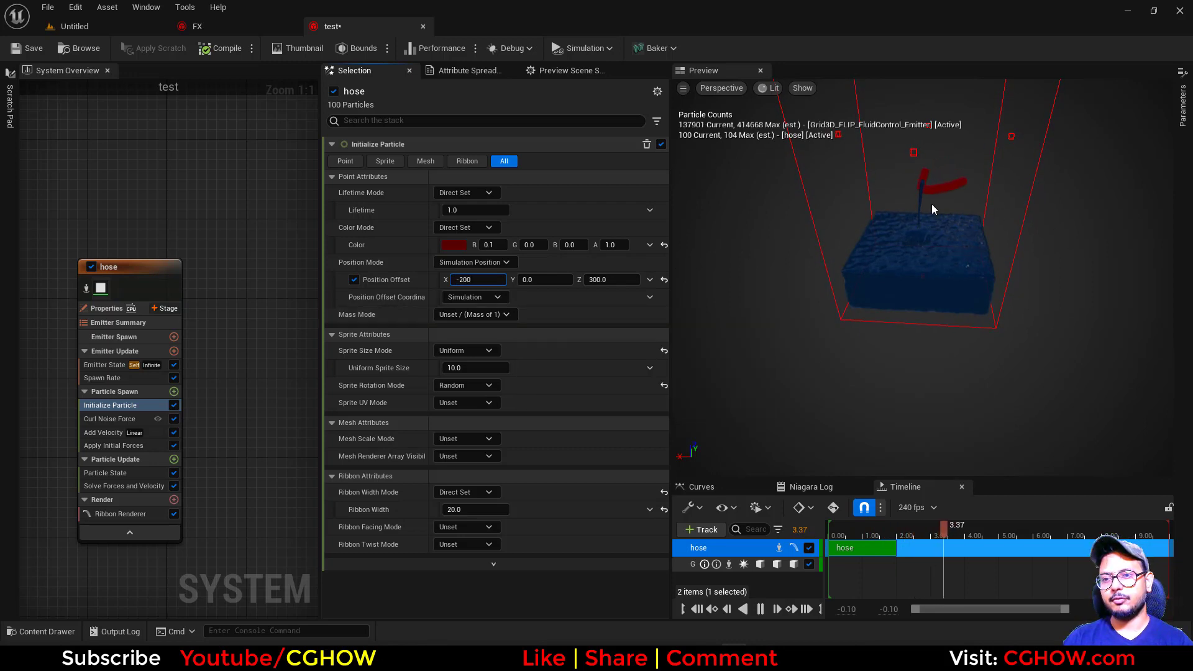
pyautogui.press('Return')
pyautogui.moveTo(1029, 245); pyautogui.dragTo(995, 205)
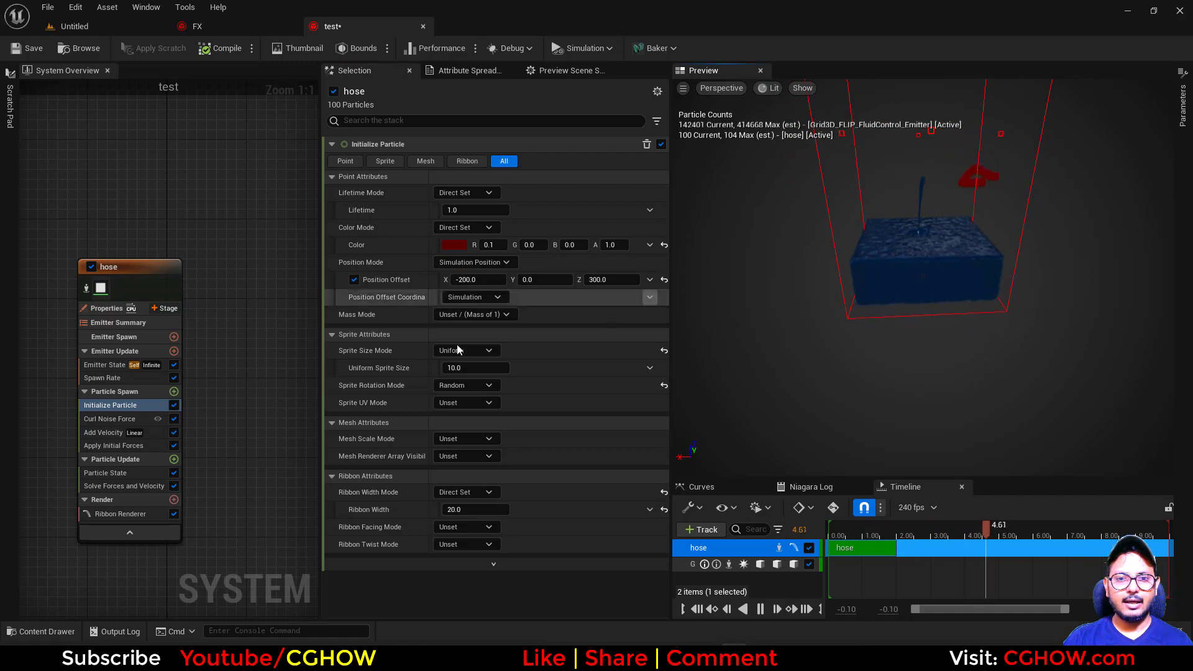
# Step: Set the hose's Add Velocity values to 200 in X and 0 in Z
pyautogui.click(93, 433)
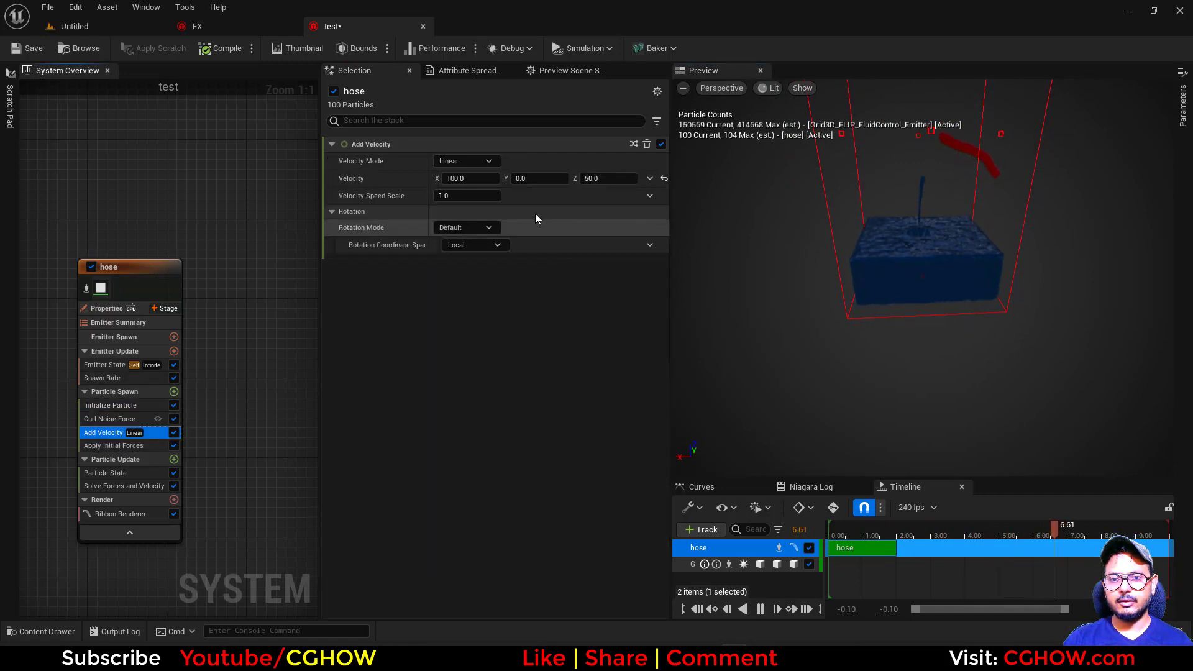
pyautogui.click(477, 177)
pyautogui.write('200')
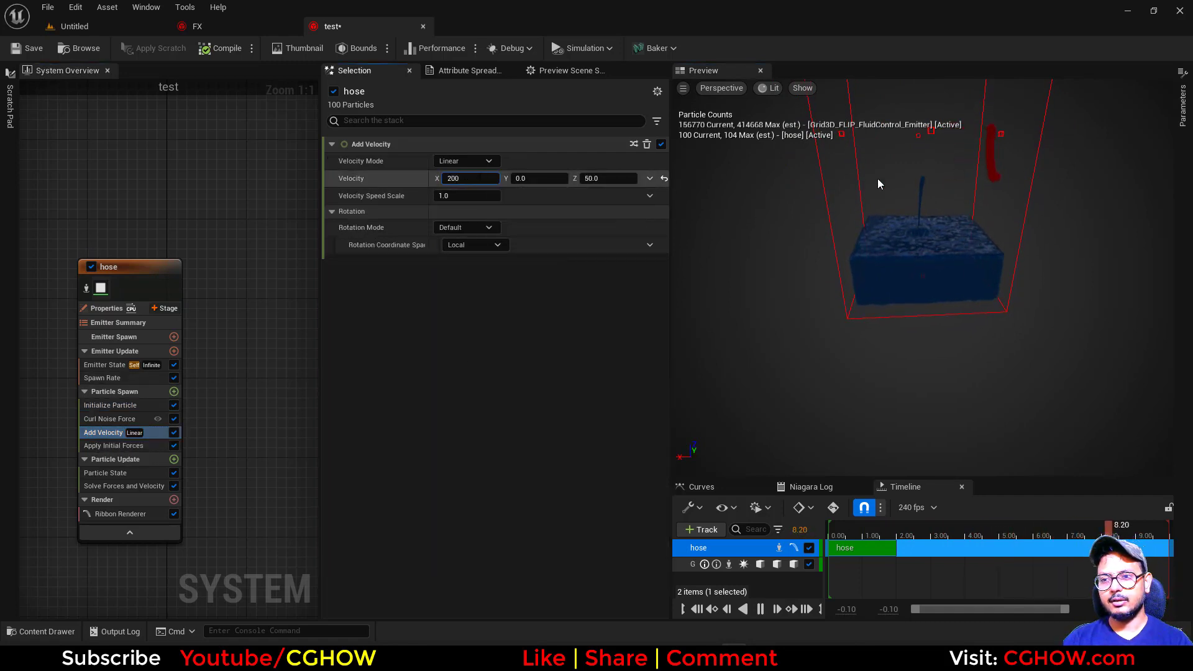
pyautogui.click(612, 178)
pyautogui.write('0')
pyautogui.press('Return')
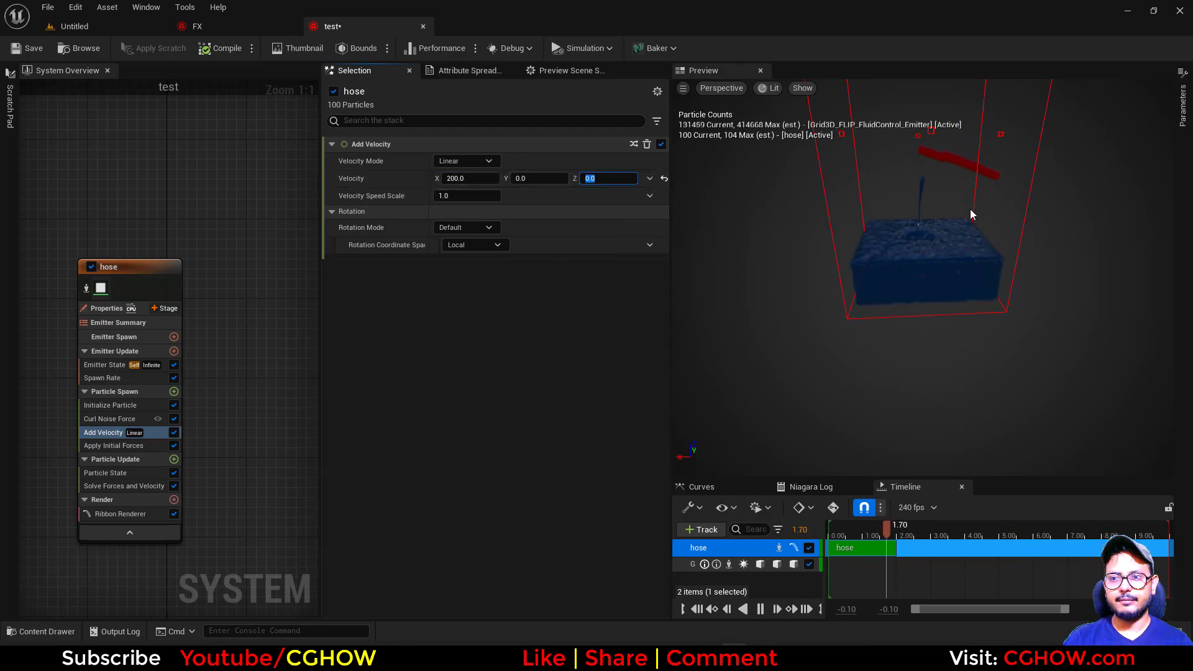
pyautogui.moveTo(970, 210); pyautogui.dragTo(947, 195)
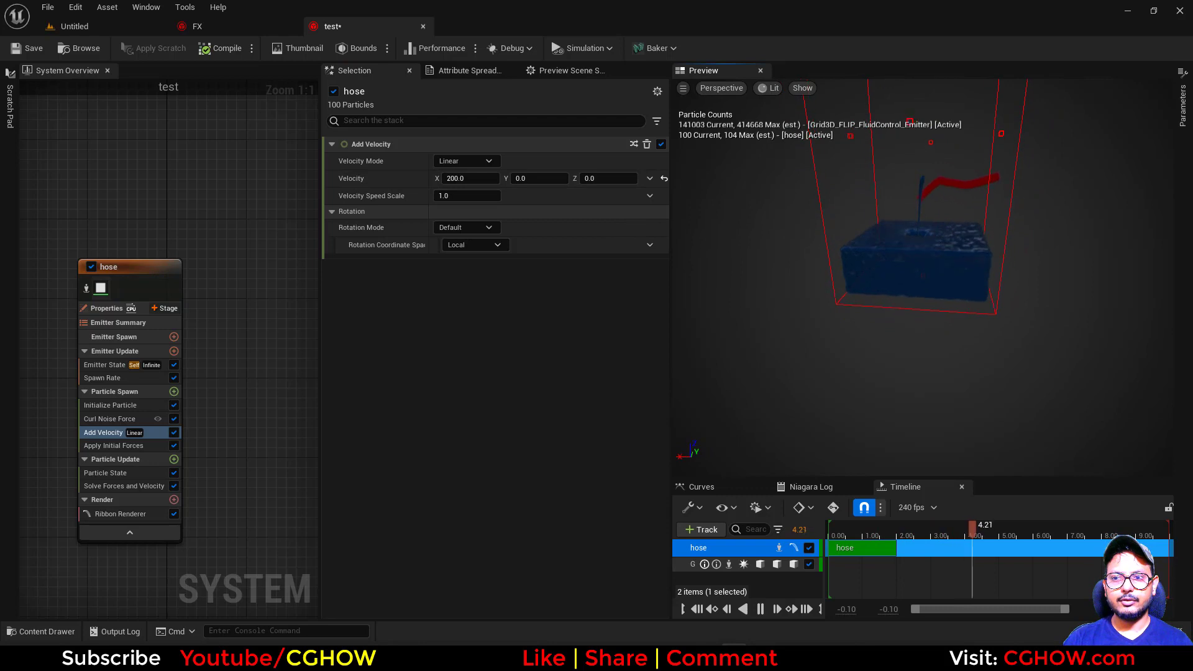
# Step: Set the hose particles' lifetime to 0.6
pyautogui.click(96, 409)
pyautogui.click(469, 210)
pyautogui.write('.')
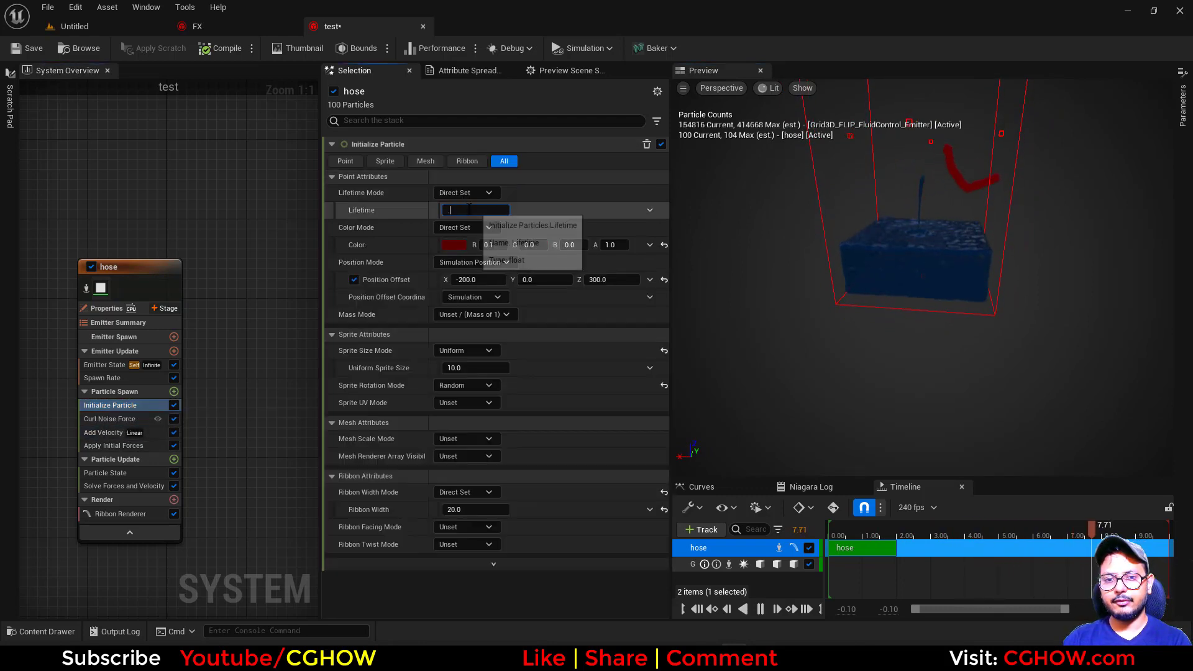
pyautogui.write('6')
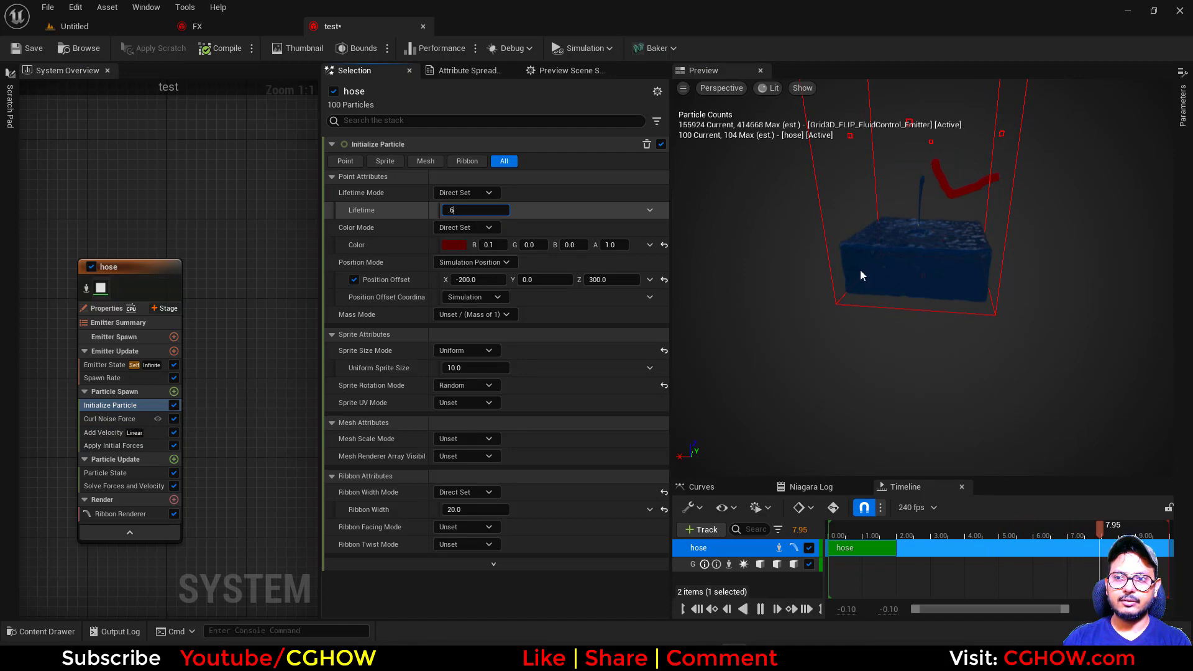
pyautogui.press('Return')
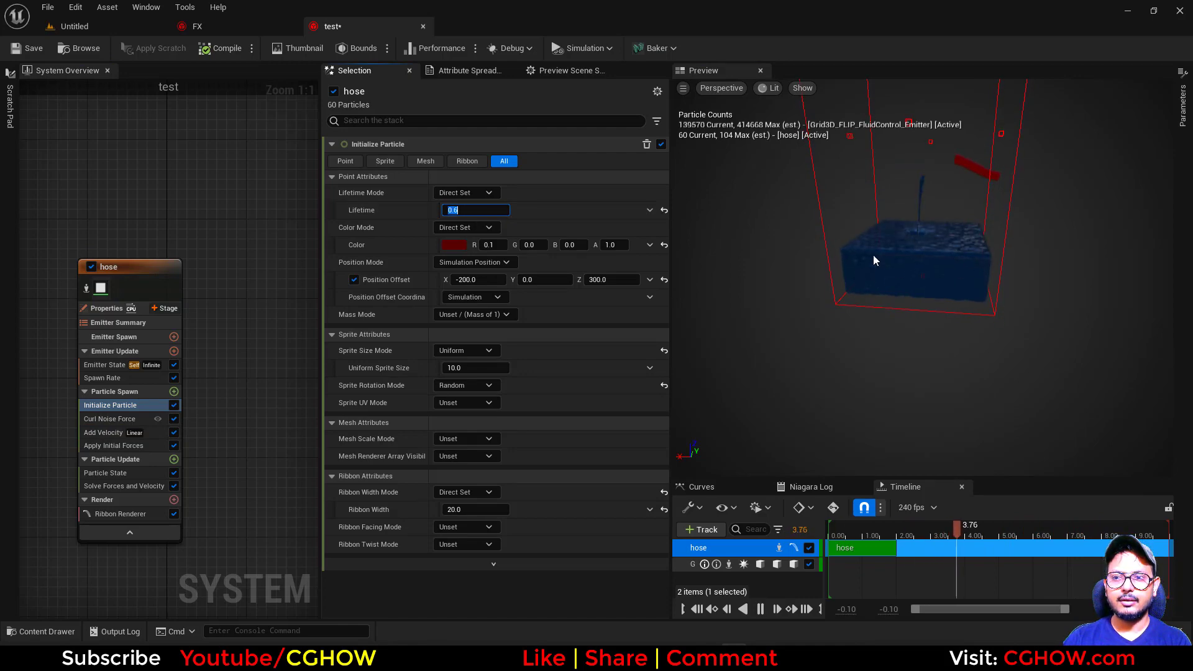
# Step: Set the Noise Quality / Cost of the hose's Curl Noise Force module to Evaluated (Ultra)
pyautogui.click(109, 420)
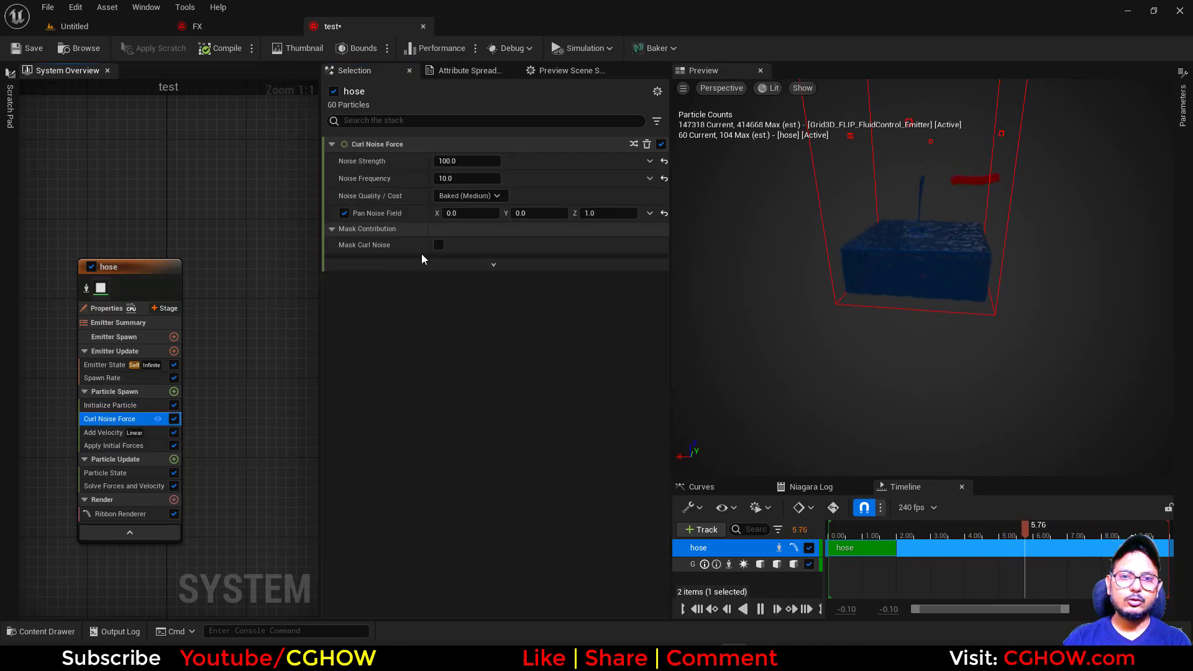
pyautogui.click(487, 195)
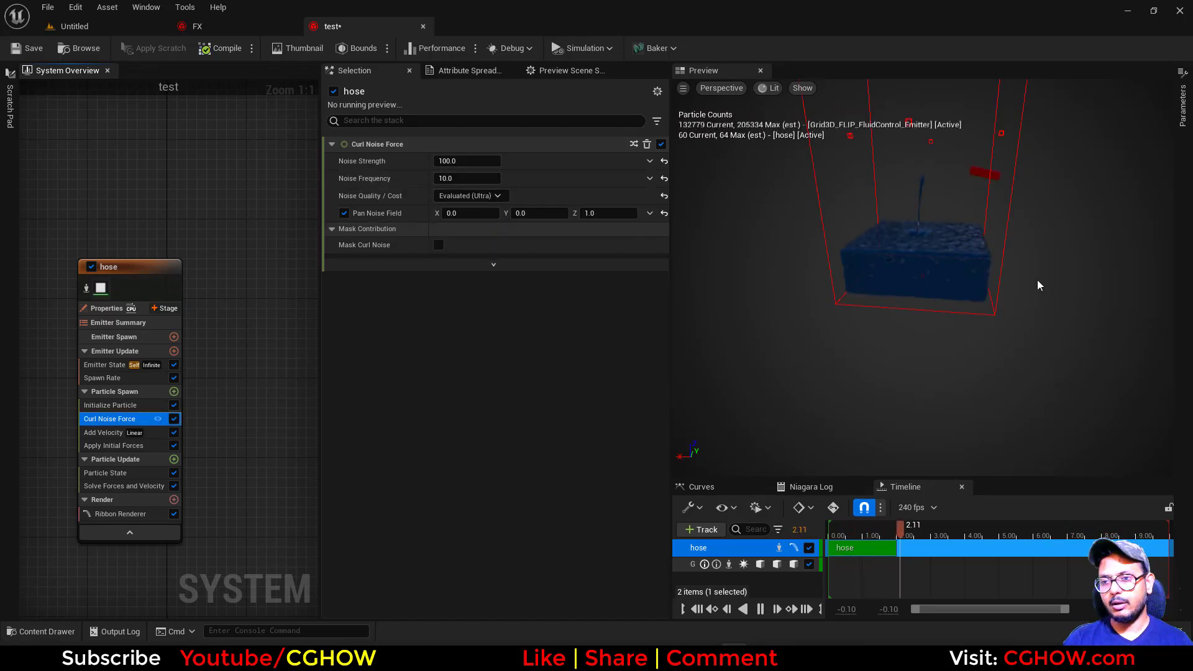
pyautogui.moveTo(1037, 279); pyautogui.dragTo(1063, 292)
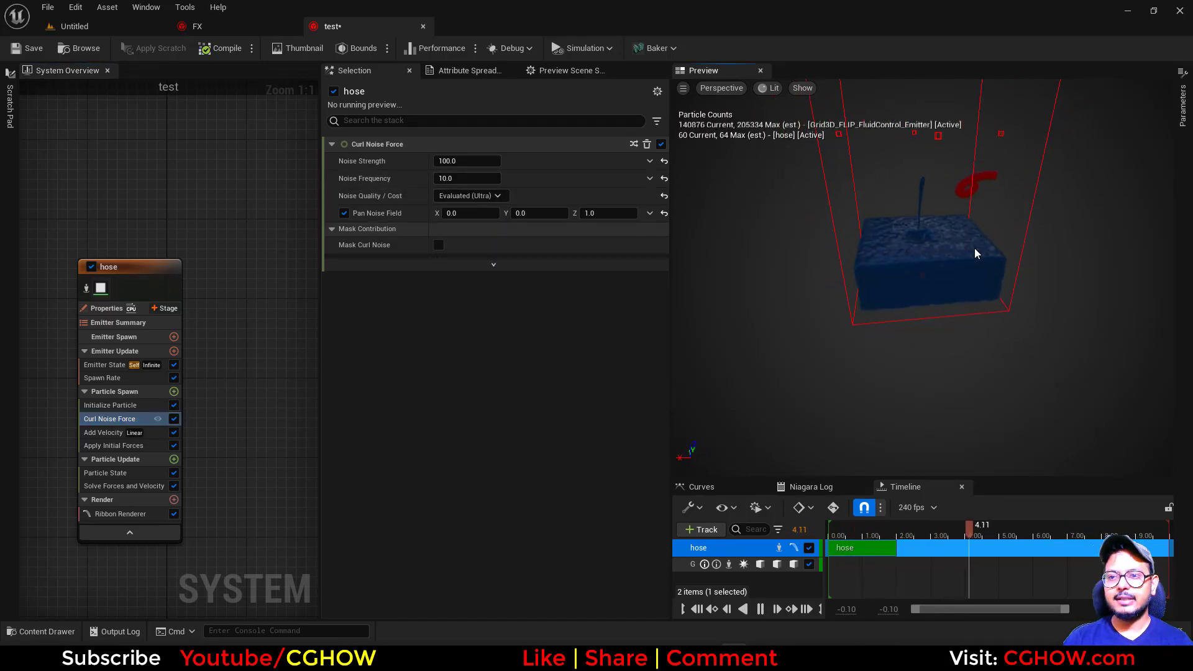
# Step: Switch to the level editor and create a new level from the Basic template
pyautogui.scroll(2, 988, 307)
pyautogui.moveTo(989, 307); pyautogui.dragTo(990, 348)
pyautogui.scroll(2, 989, 307)
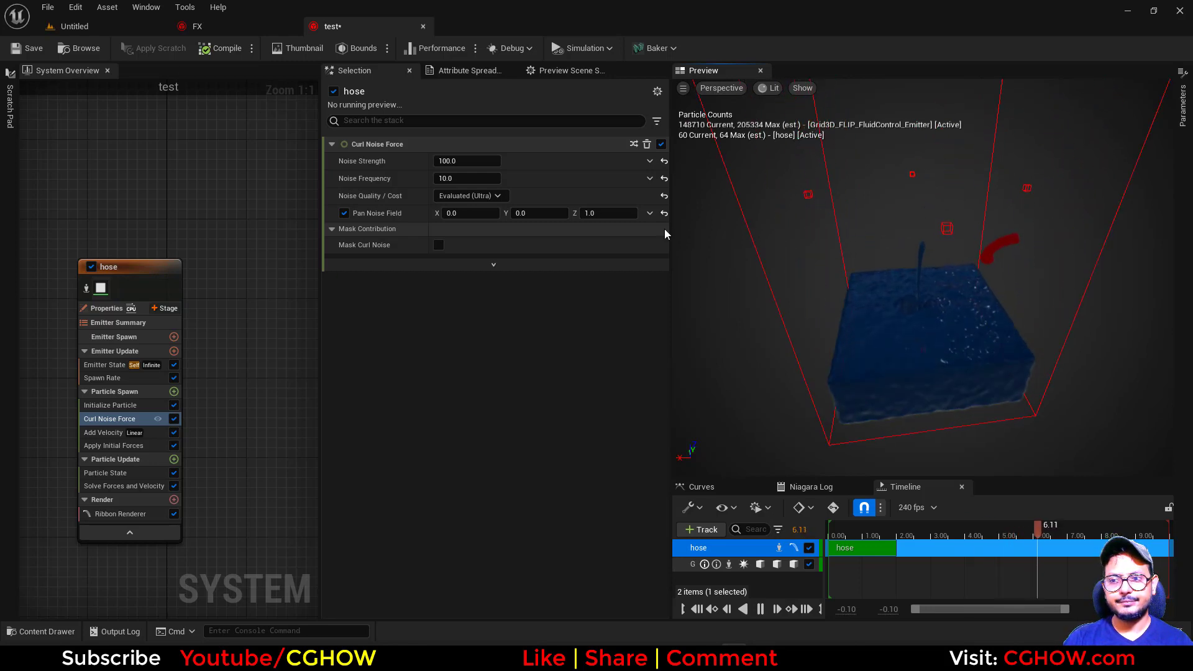
pyautogui.click(48, 8)
pyautogui.click(73, 27)
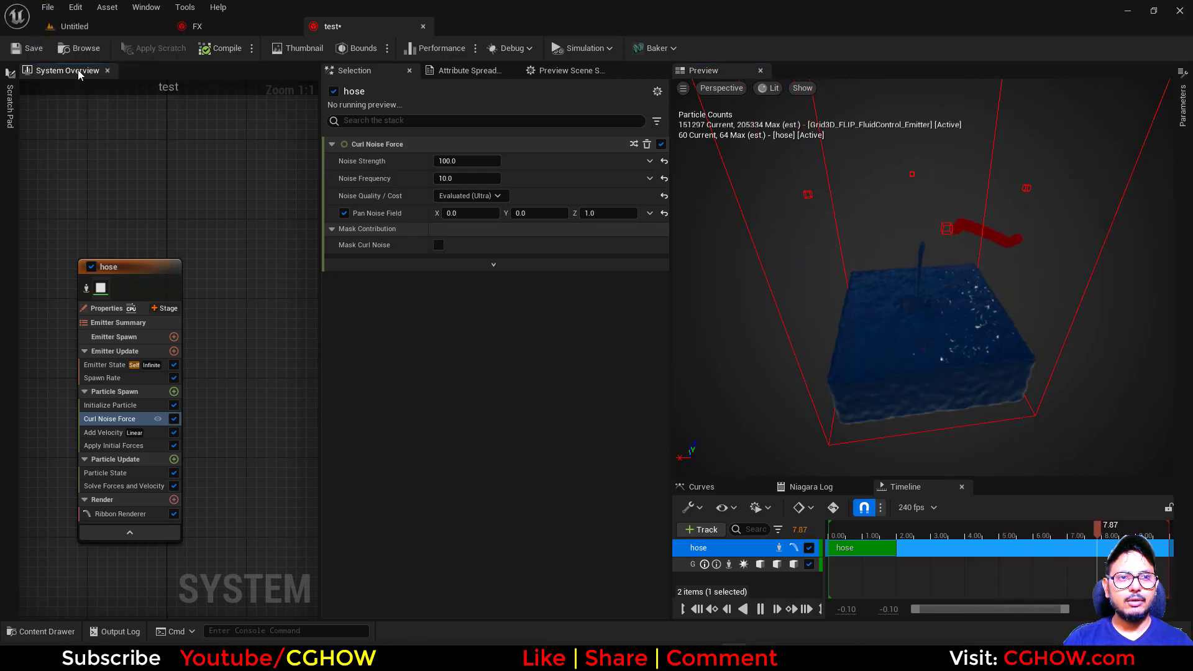
pyautogui.click(73, 27)
pyautogui.click(48, 8)
pyautogui.click(61, 39)
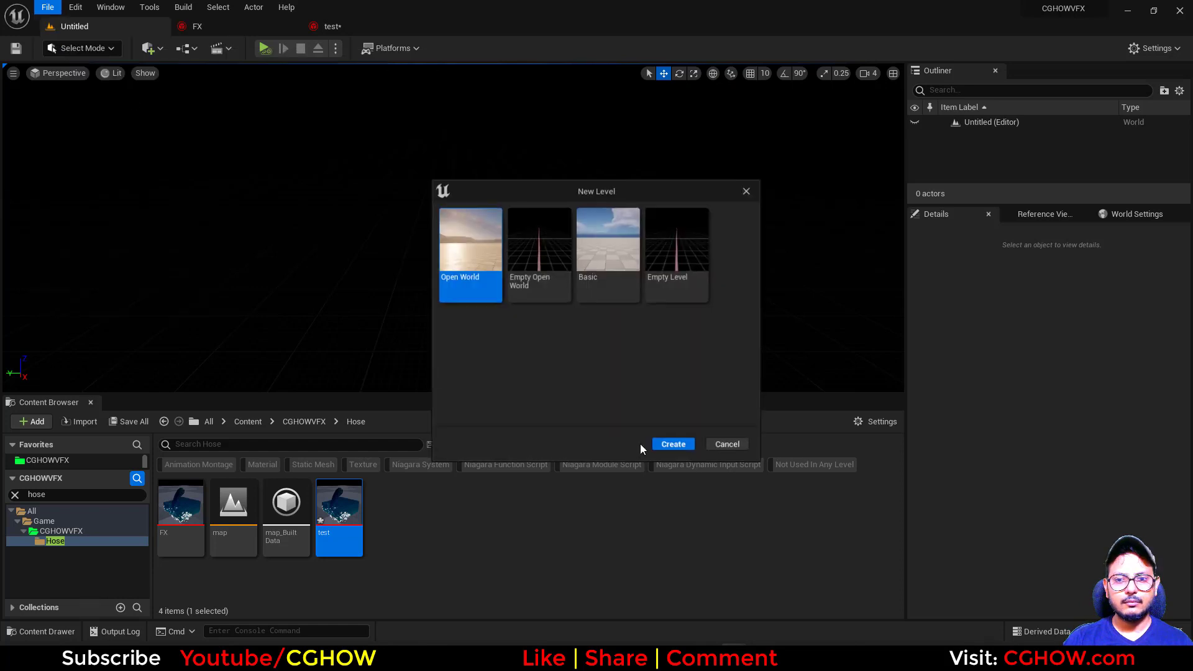
pyautogui.doubleClick(608, 284)
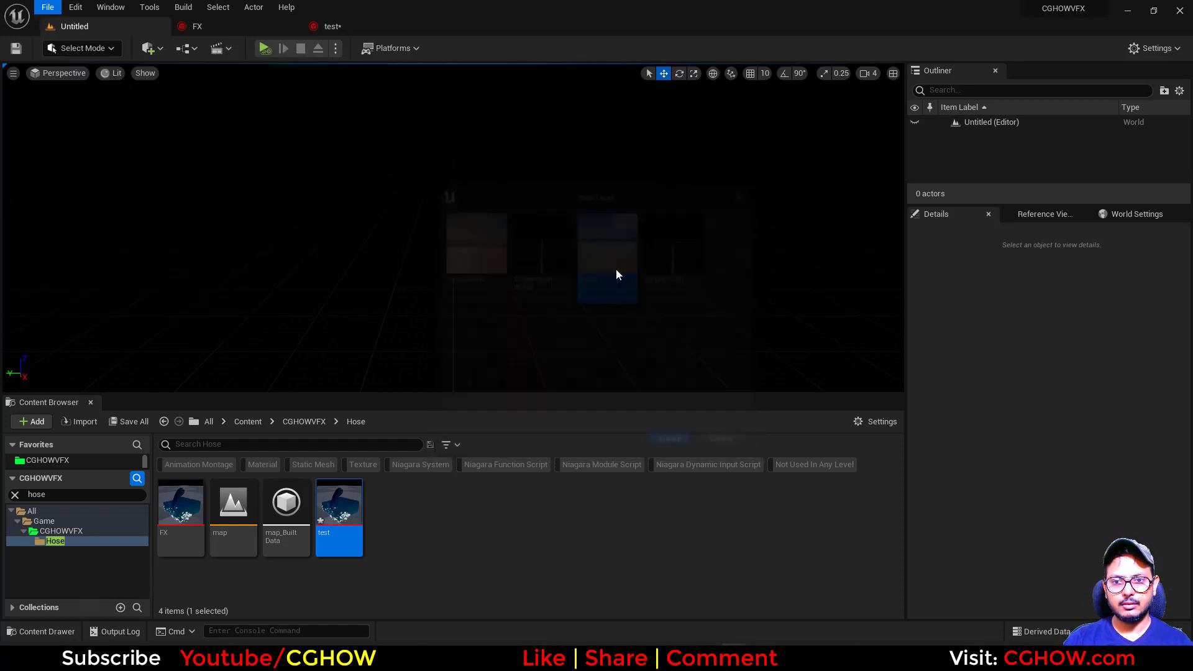
# Step: Place the test Niagara system in the new level and reset its location to the origin
pyautogui.moveTo(338, 516); pyautogui.dragTo(512, 277)
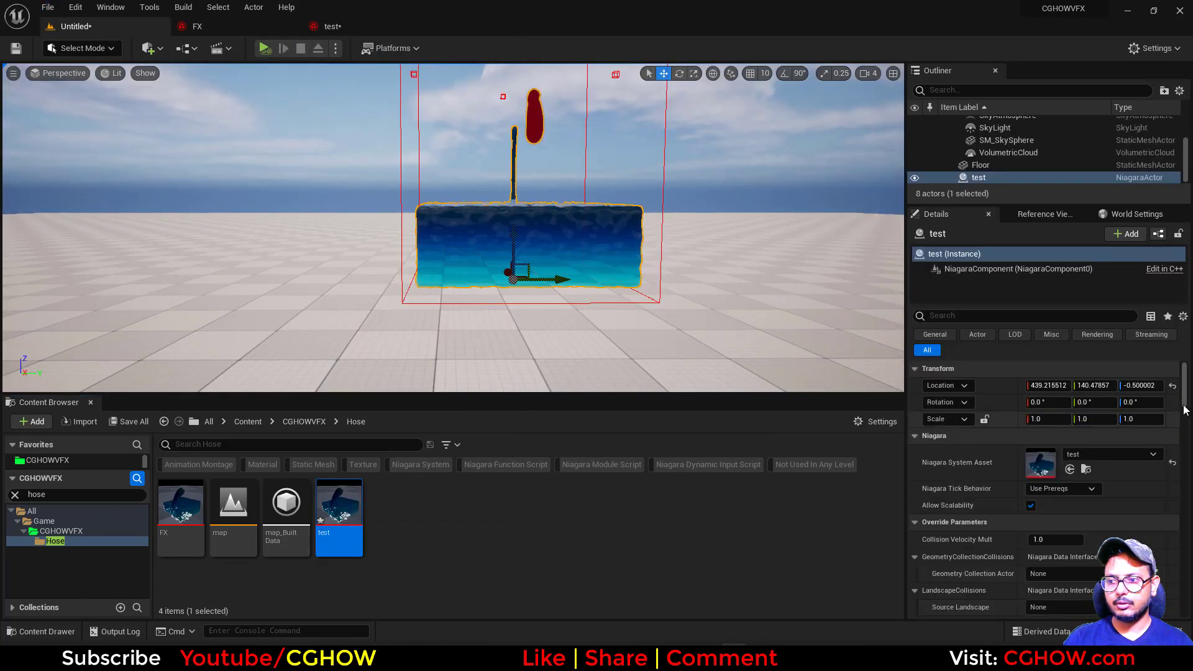
pyautogui.click(1172, 386)
pyautogui.keyDown('alt'); pyautogui.moveTo(555, 234); pyautogui.dragTo(534, 286); pyautogui.keyUp('alt')
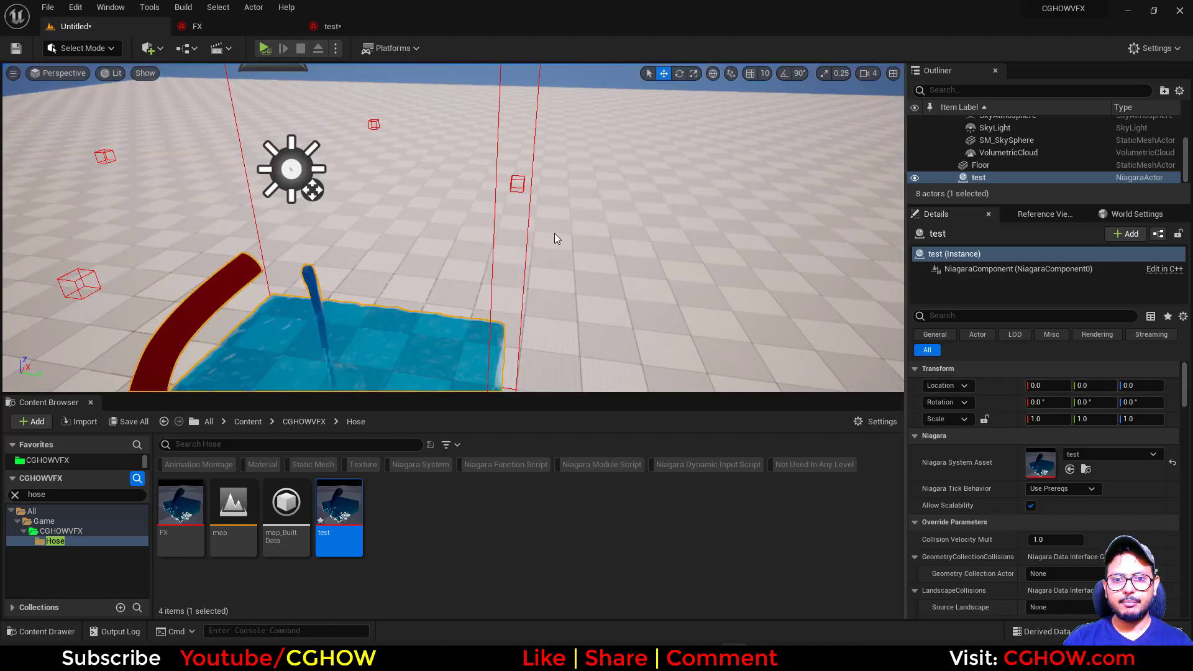
pyautogui.moveTo(554, 234); pyautogui.dragTo(754, 183, button='right')
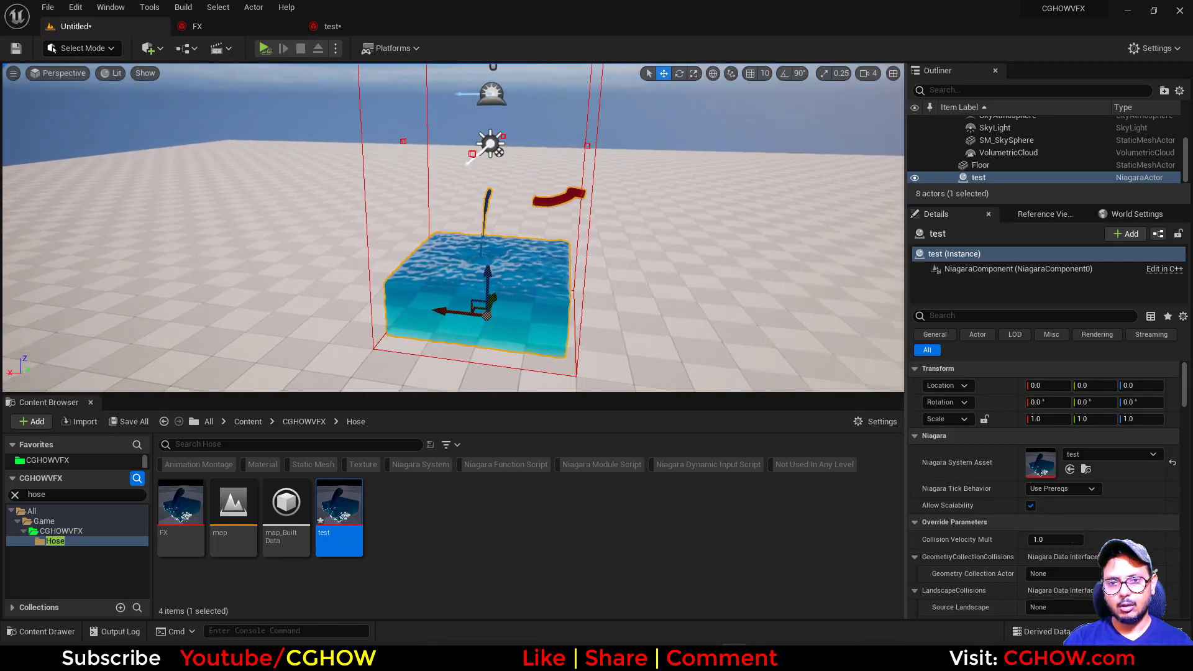
pyautogui.moveTo(559, 279); pyautogui.dragTo(627, 265, button='right')
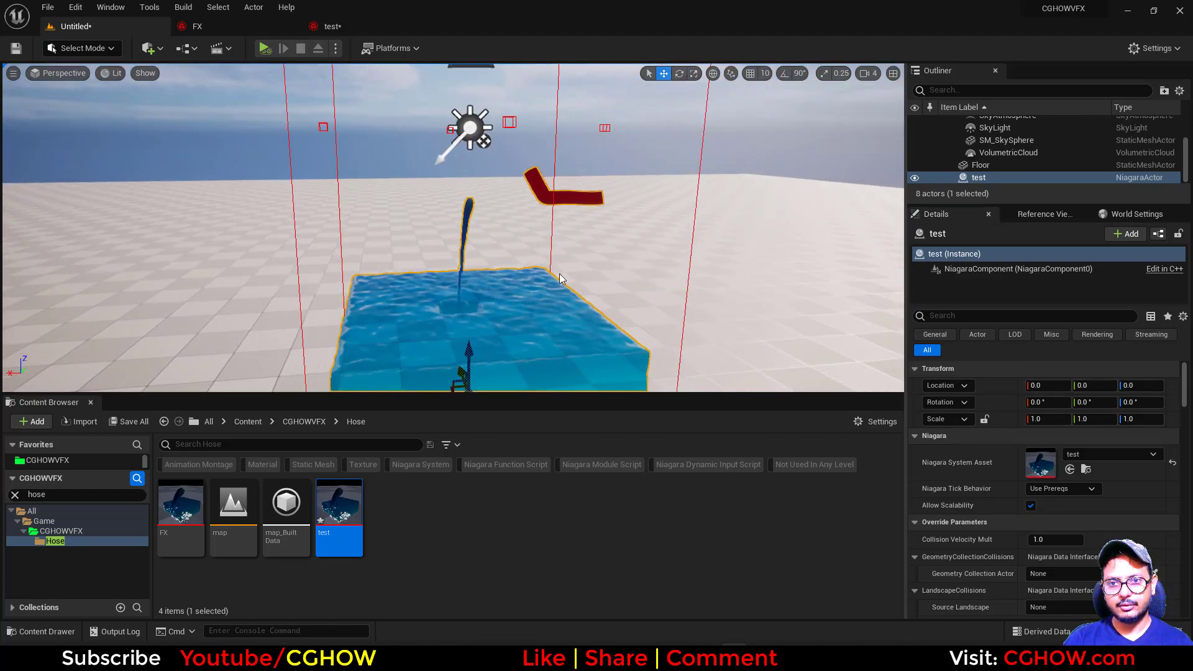
pyautogui.click(615, 295)
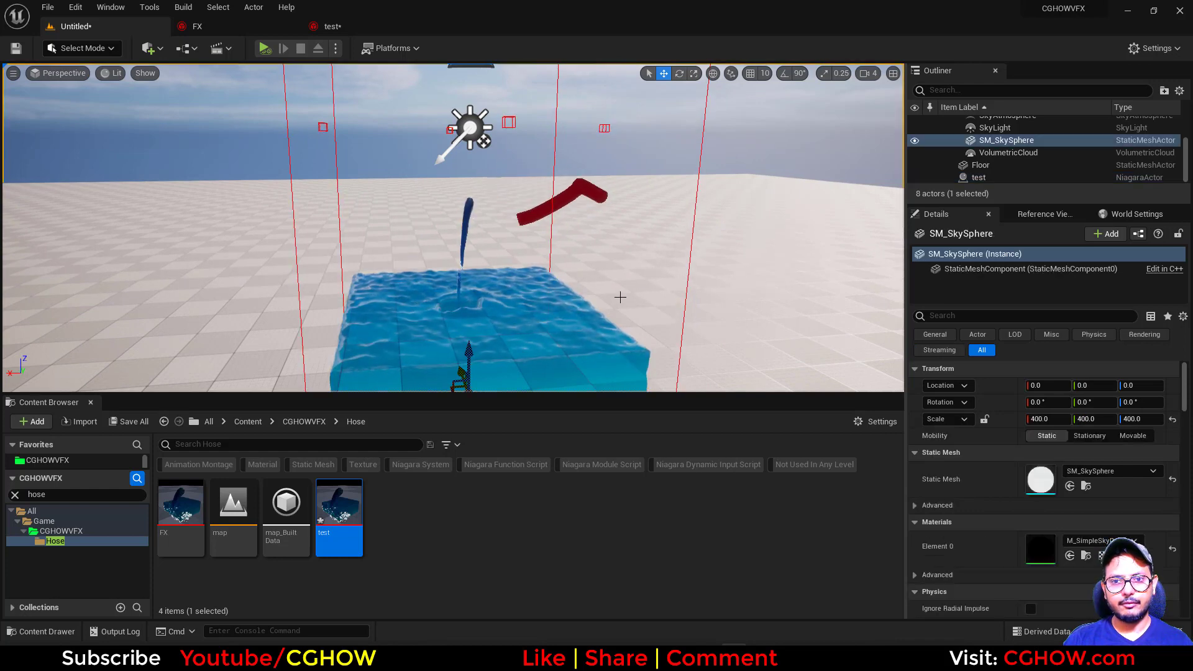
pyautogui.scroll(-2, 616, 300)
pyautogui.moveTo(540, 211); pyautogui.dragTo(526, 217, button='middle')
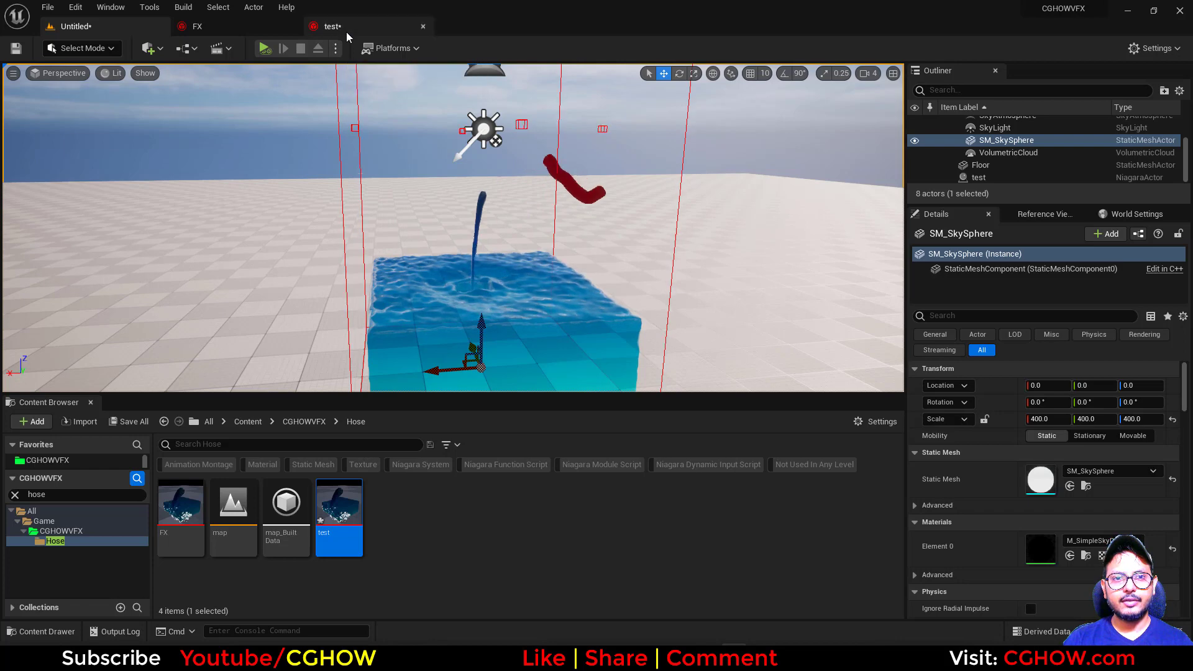
# Step: Close the FX system and open the FLIP fluid emitter's Sphere Location module in the test system
pyautogui.click(291, 26)
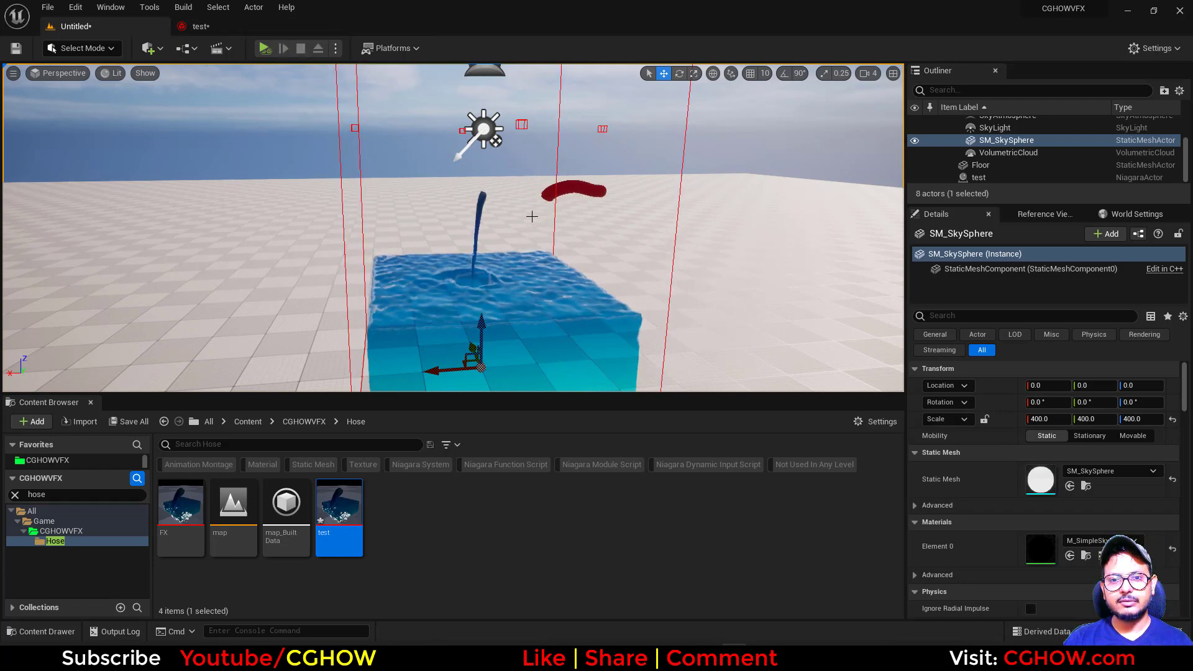
pyautogui.click(244, 29)
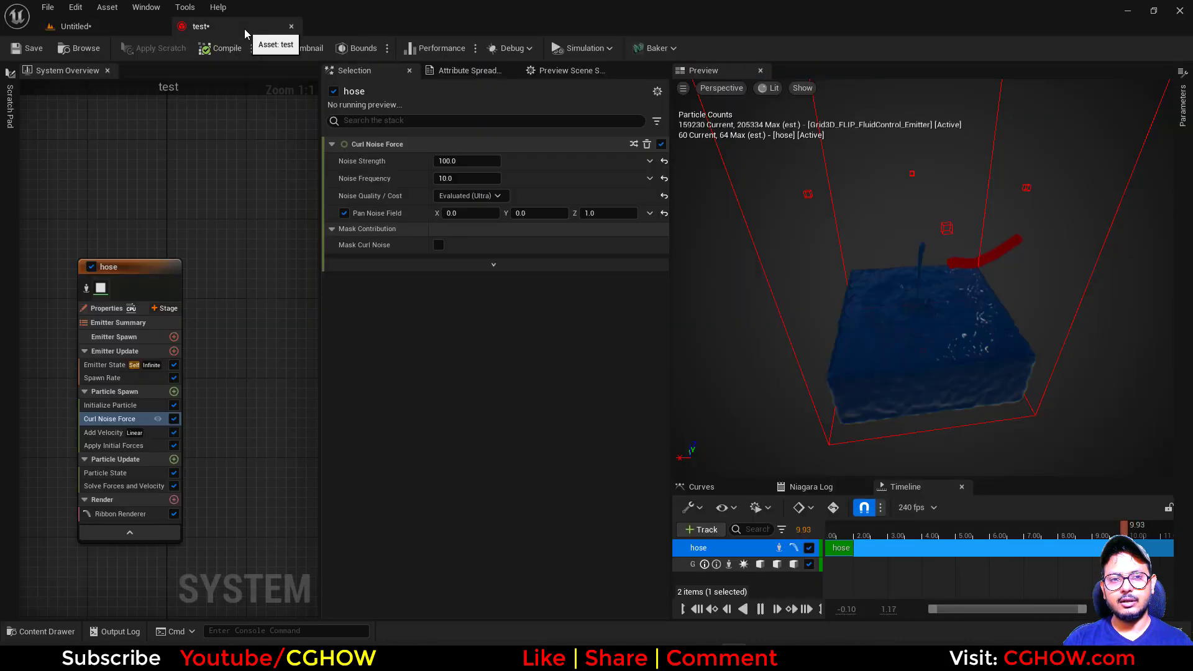
pyautogui.moveTo(203, 243); pyautogui.dragTo(192, 331, button='right')
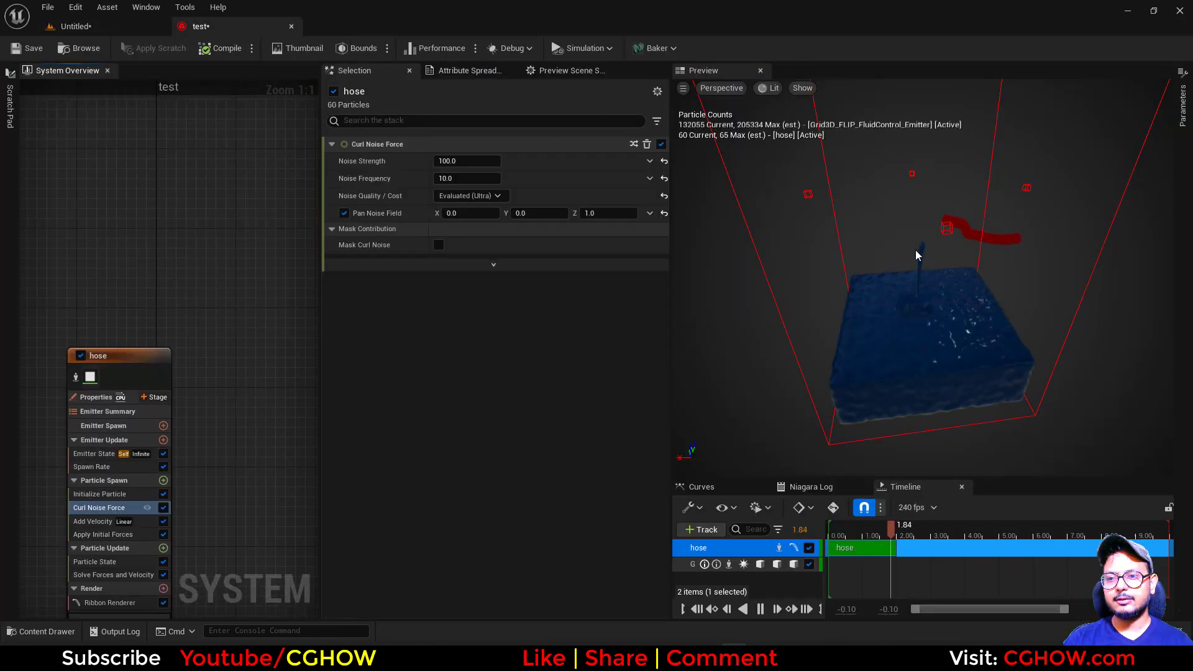
pyautogui.scroll(-2, 225, 247)
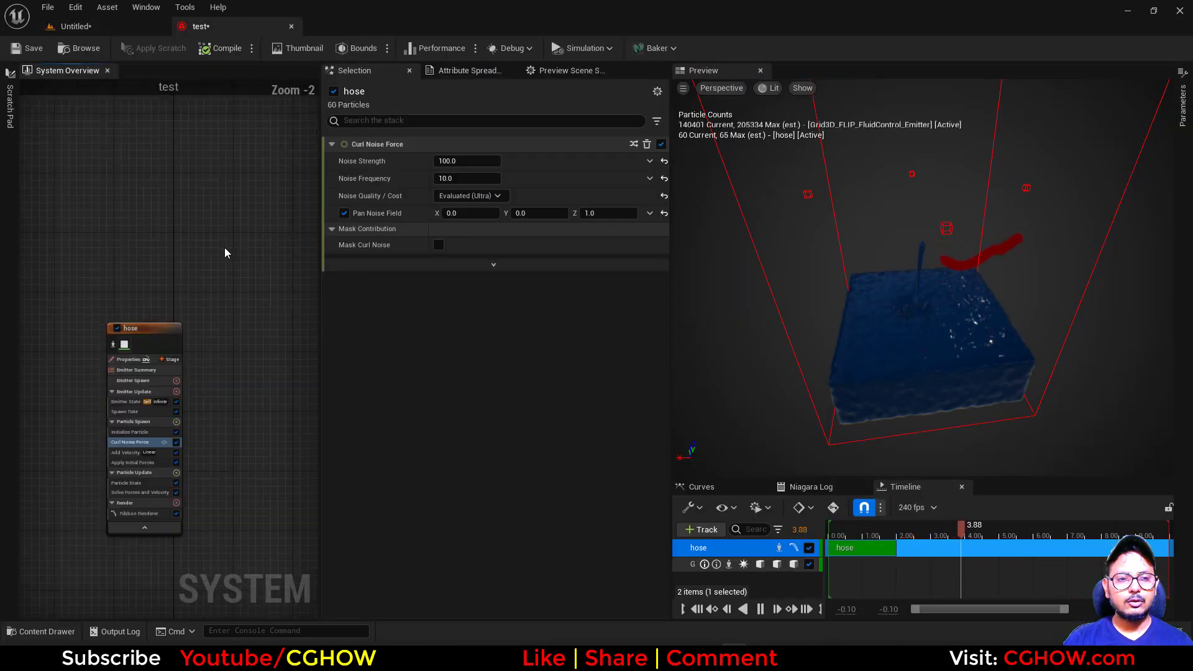
pyautogui.moveTo(225, 247); pyautogui.dragTo(89, 323, button='right')
pyautogui.scroll(-3, 178, 356)
pyautogui.scroll(5, 95, 385)
pyautogui.click(176, 340)
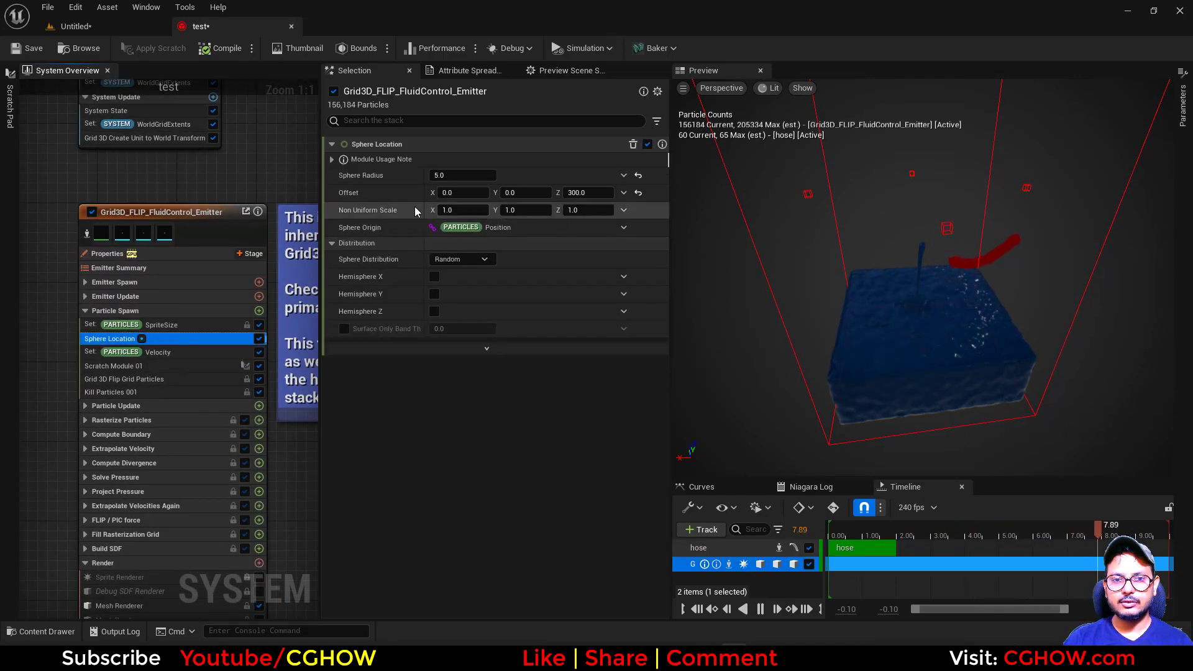
# Step: Assign a new scratch dynamic input to the Sphere Location's Offset and remove the script's Default input
pyautogui.click(623, 228)
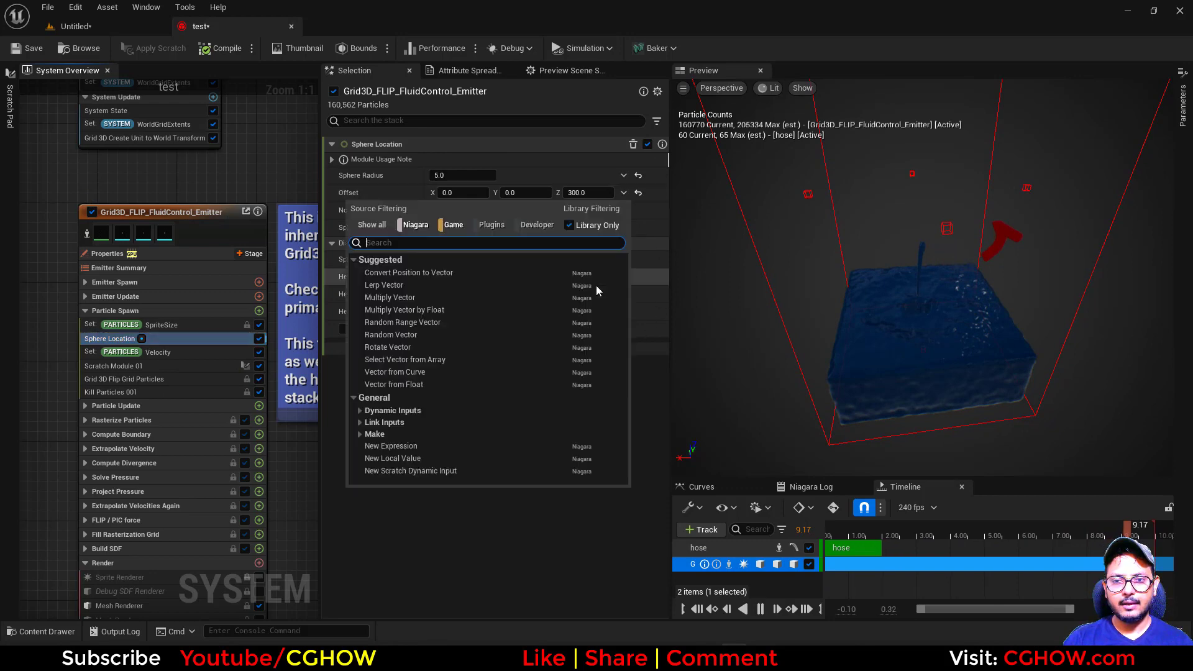
pyautogui.click(408, 471)
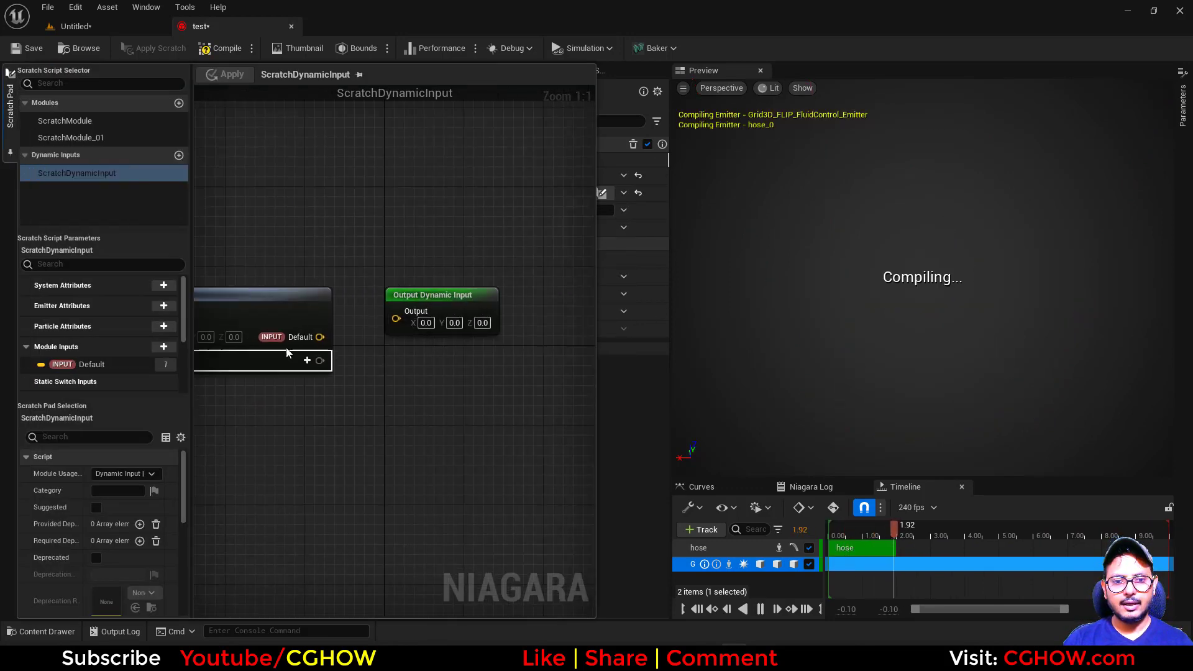
pyautogui.rightClick(293, 341)
pyautogui.click(328, 408)
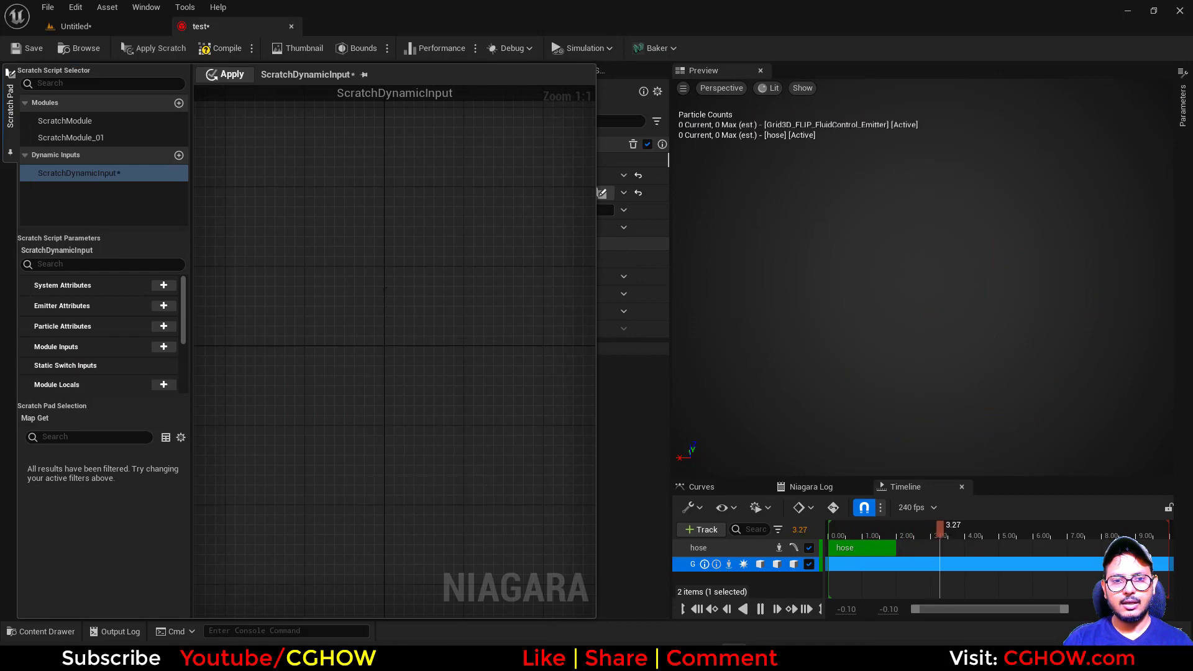
# Step: Add a new Particle Attribute Reader input to the scratch script's Map Get node
pyautogui.click(347, 348)
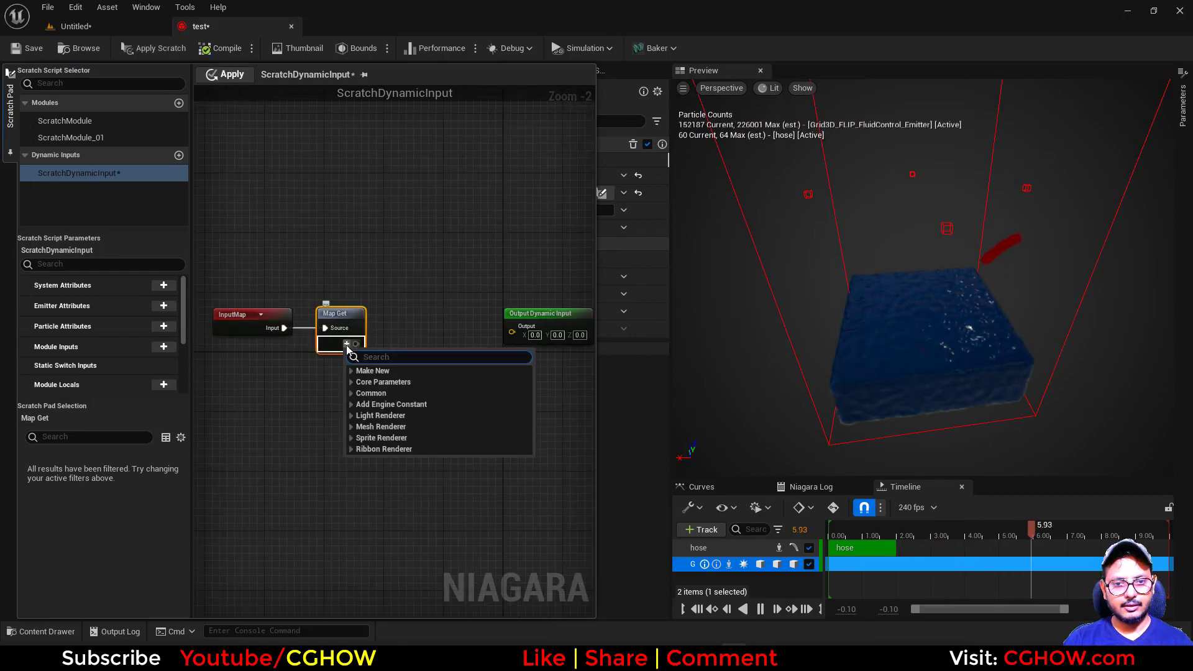
pyautogui.write('read')
pyautogui.click(410, 427)
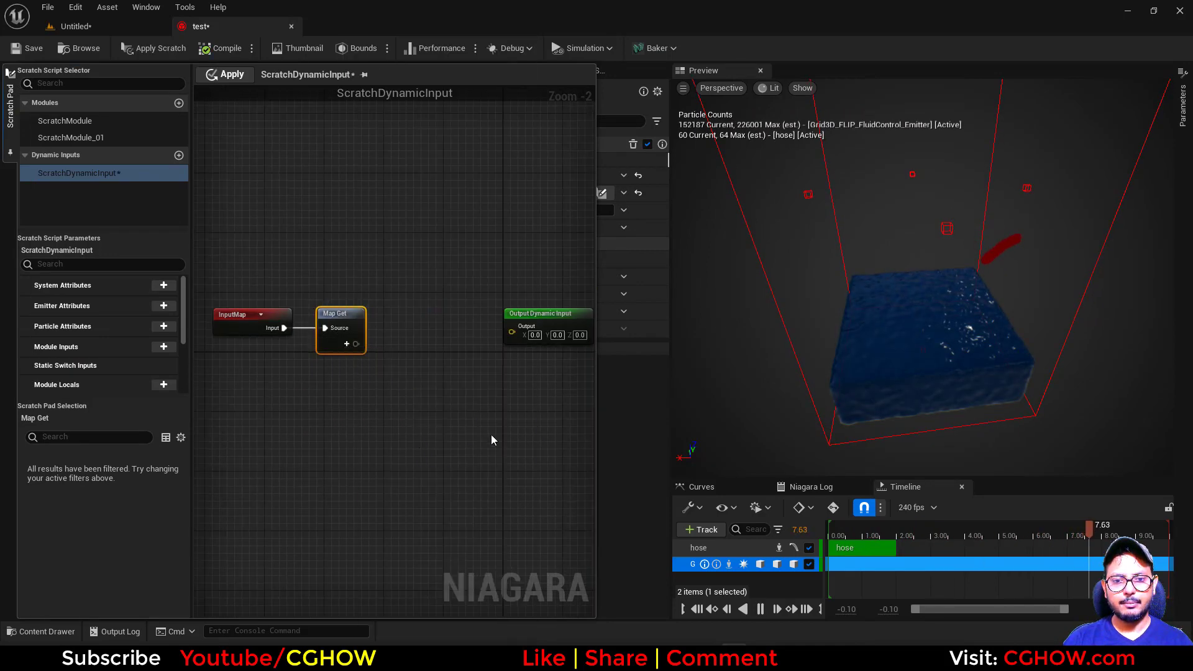
pyautogui.rightClick(463, 402)
pyautogui.moveTo(430, 376); pyautogui.dragTo(315, 362, button='right')
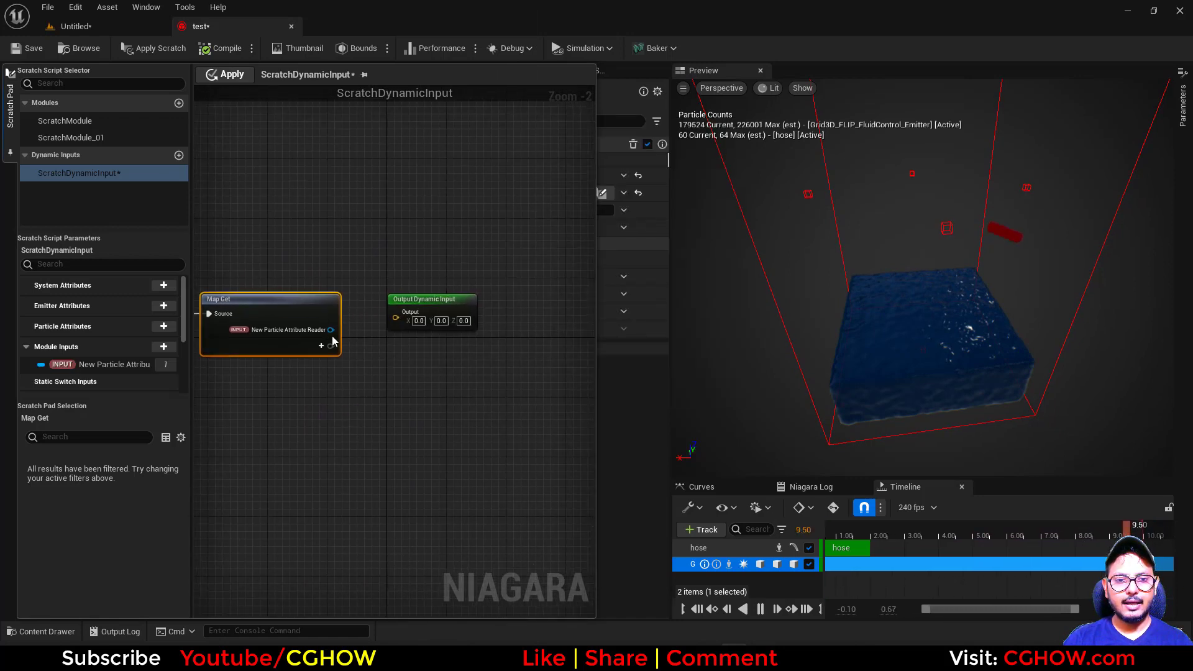
# Step: Read the Position attribute from the reader with a Get Vector by Index node and connect its Value to the dynamic input's Output
pyautogui.moveTo(330, 329); pyautogui.dragTo(375, 376)
pyautogui.write('vec')
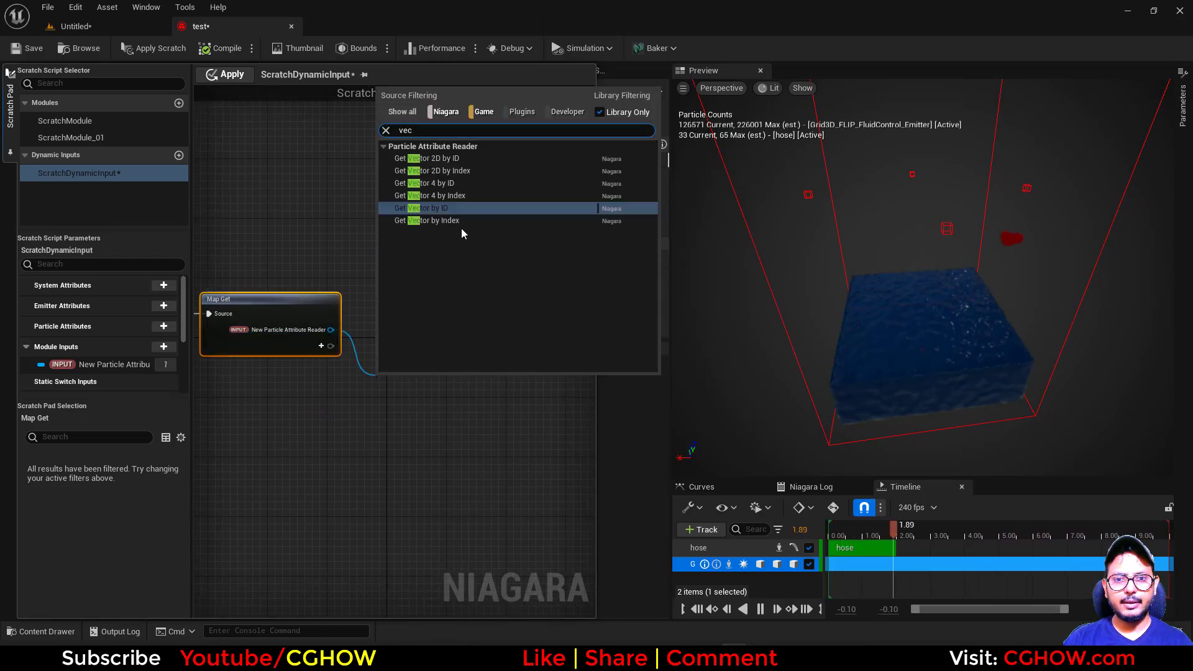
pyautogui.click(435, 221)
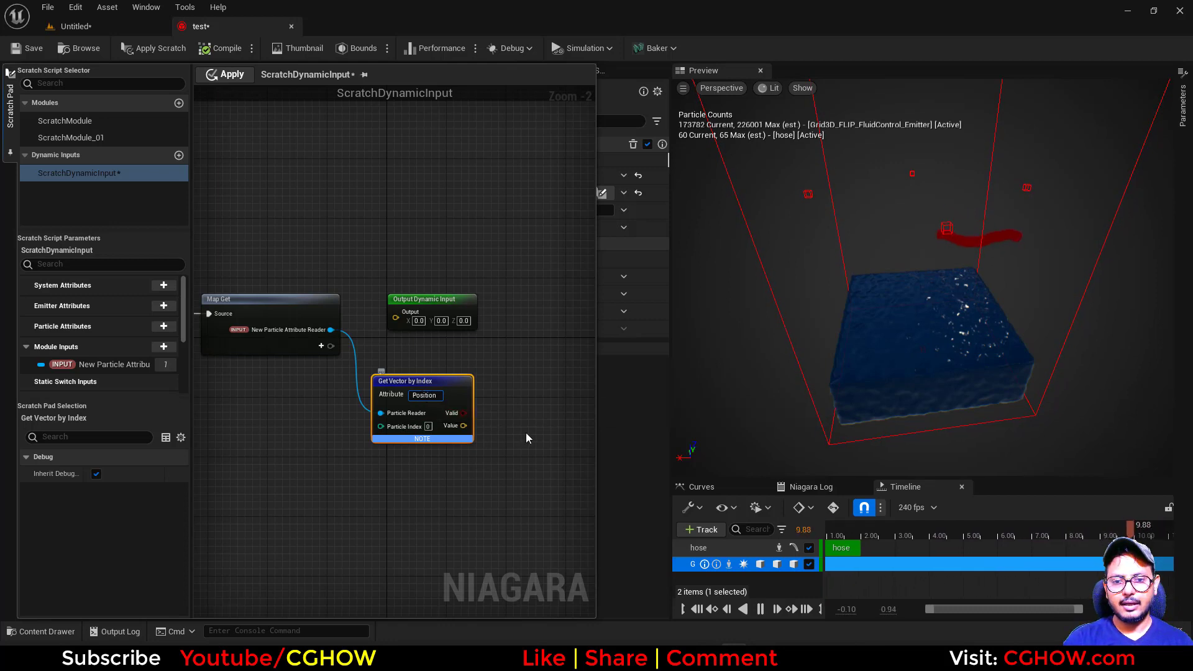
pyautogui.moveTo(463, 425); pyautogui.dragTo(390, 334)
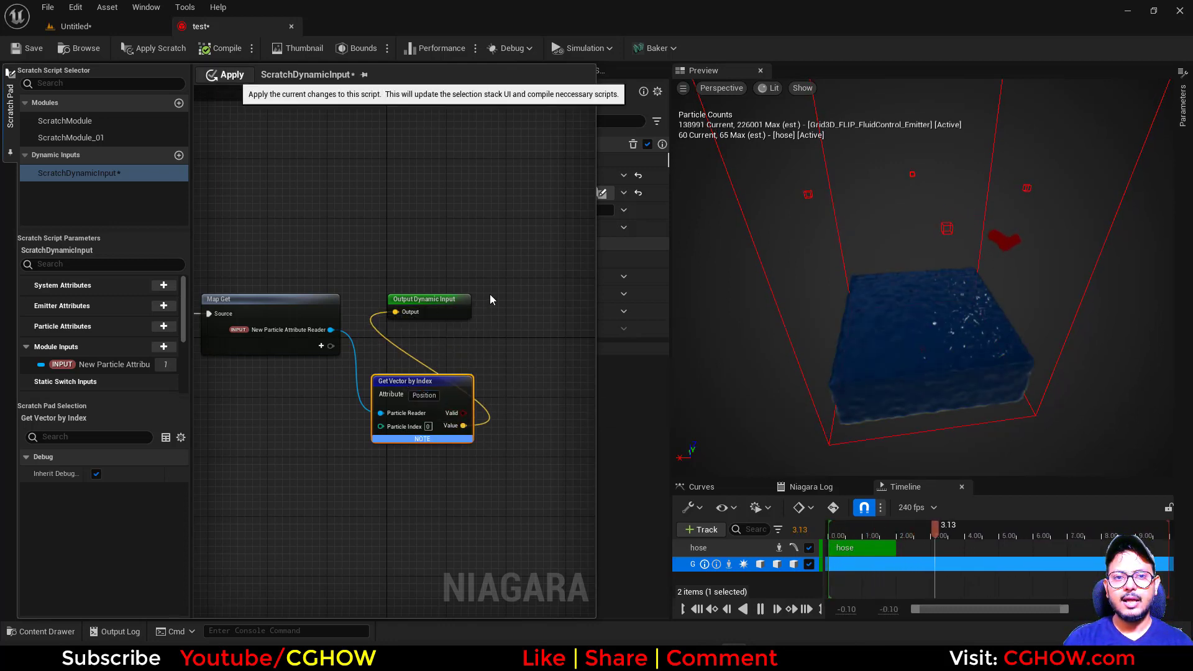
# Step: Apply the scratch script and set the attribute reader's Emitter Name to hose
pyautogui.click(630, 480)
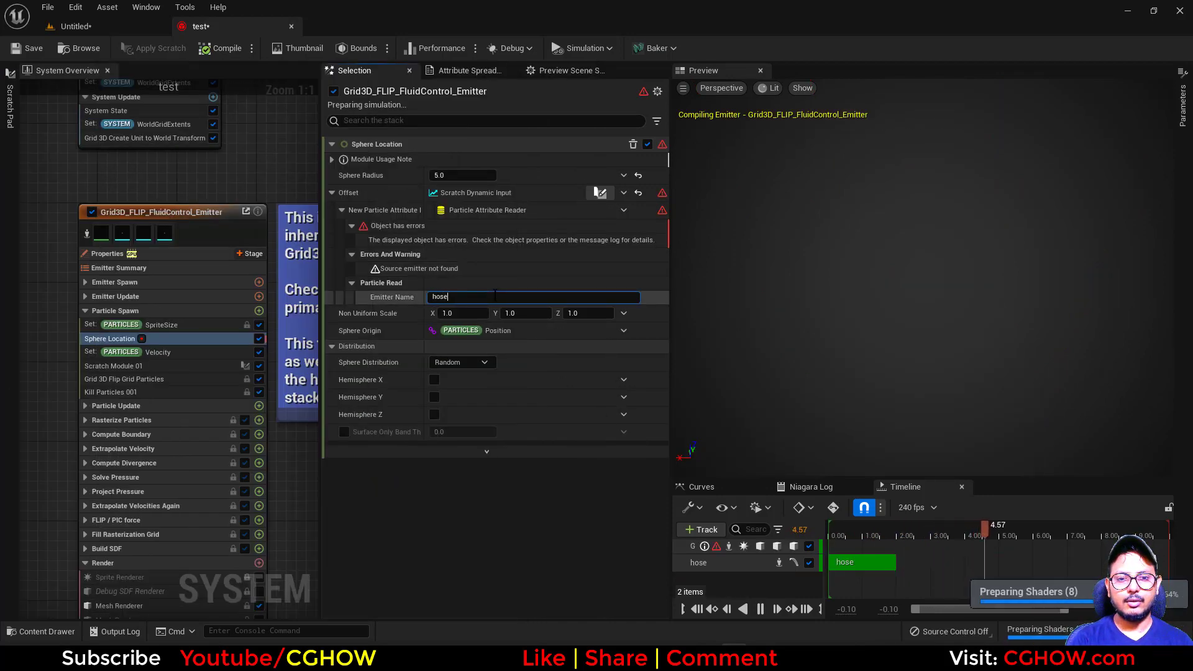
pyautogui.press('Return')
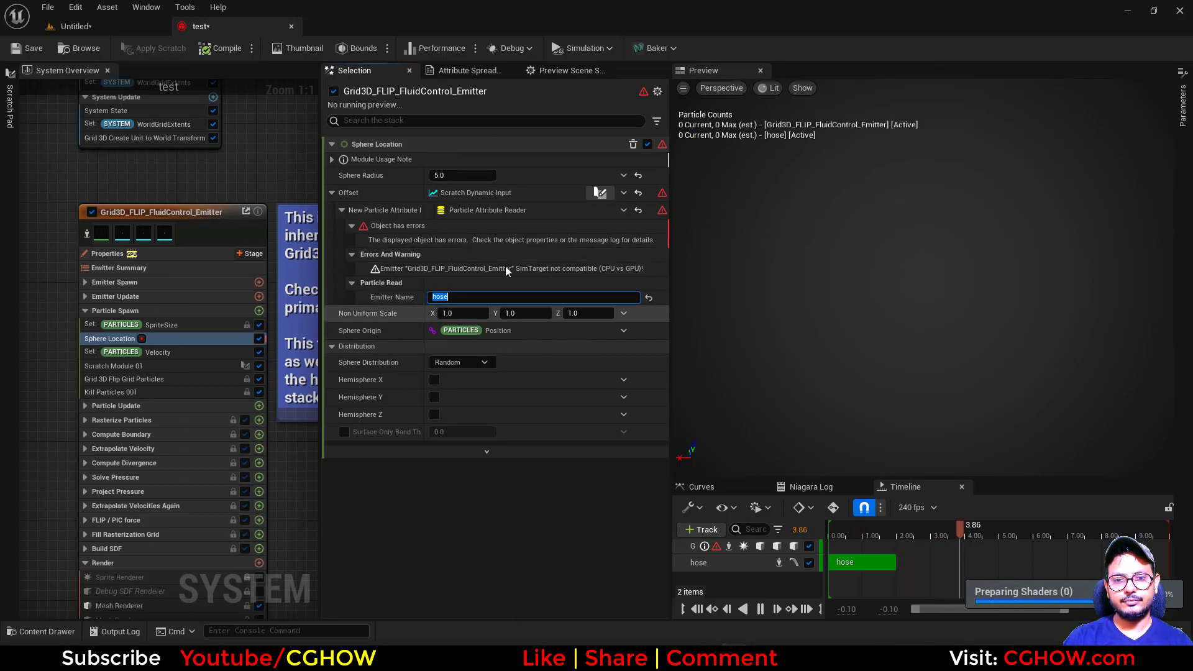
# Step: Open the hose emitter's properties and disable its Ribbon Renderer
pyautogui.scroll(-2, 70, 484)
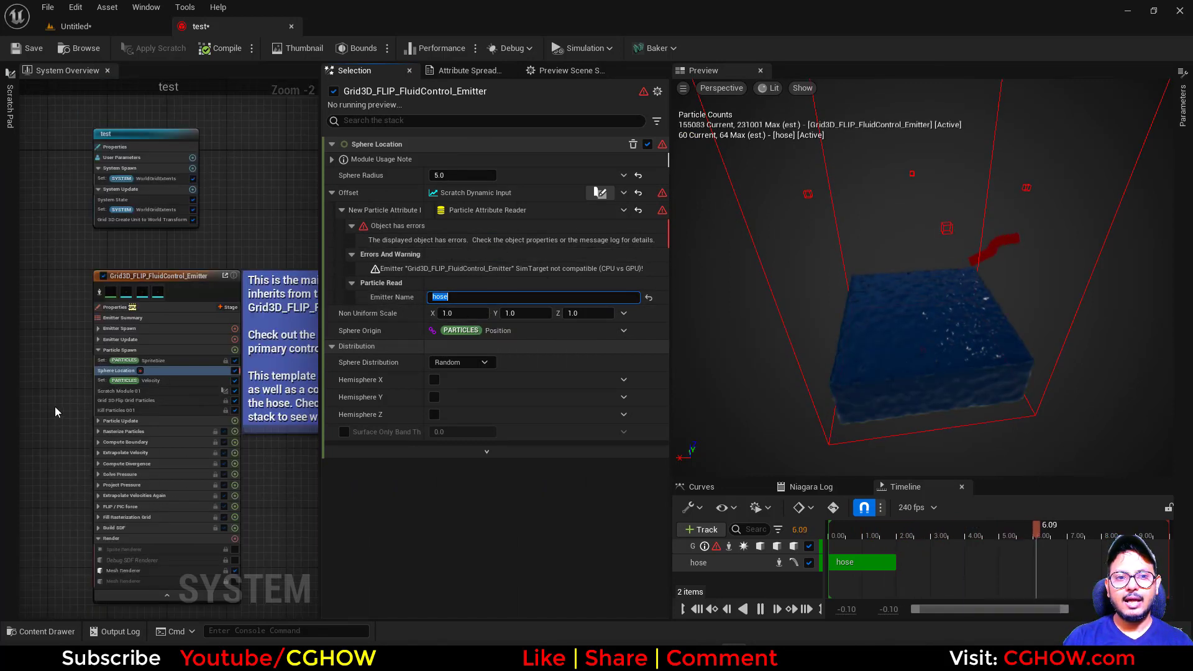
pyautogui.moveTo(55, 406); pyautogui.dragTo(225, 315, button='right')
pyautogui.scroll(-3, 225, 316)
pyautogui.moveTo(177, 377); pyautogui.dragTo(202, 306, button='right')
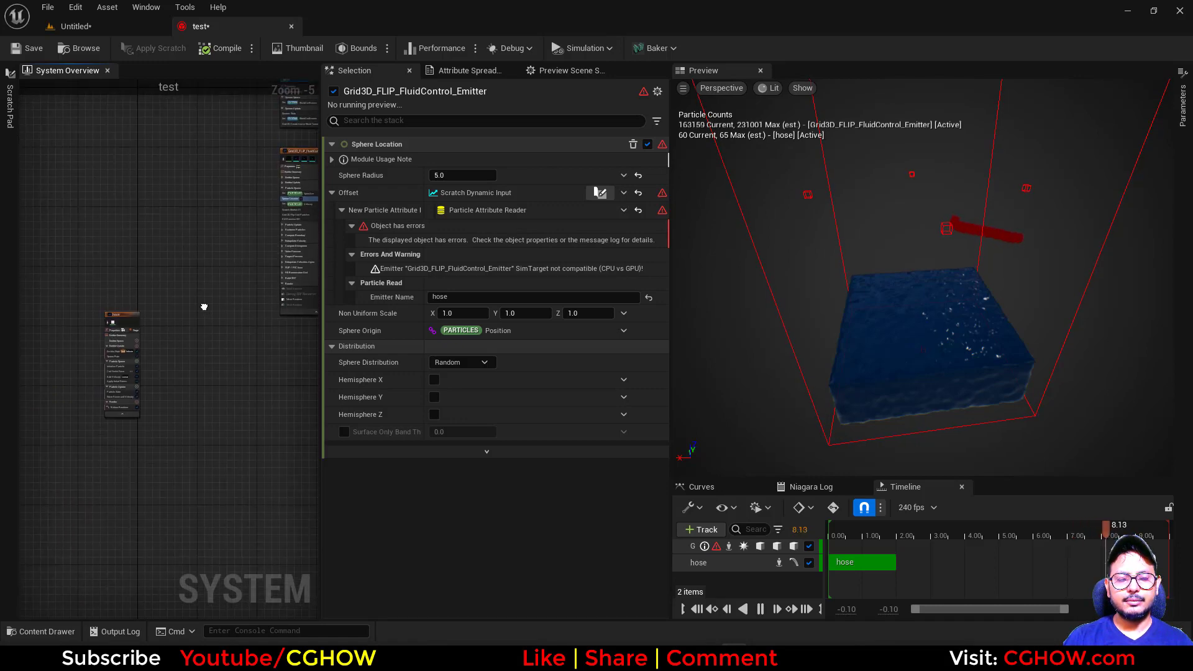
pyautogui.scroll(4, 117, 311)
pyautogui.click(131, 283)
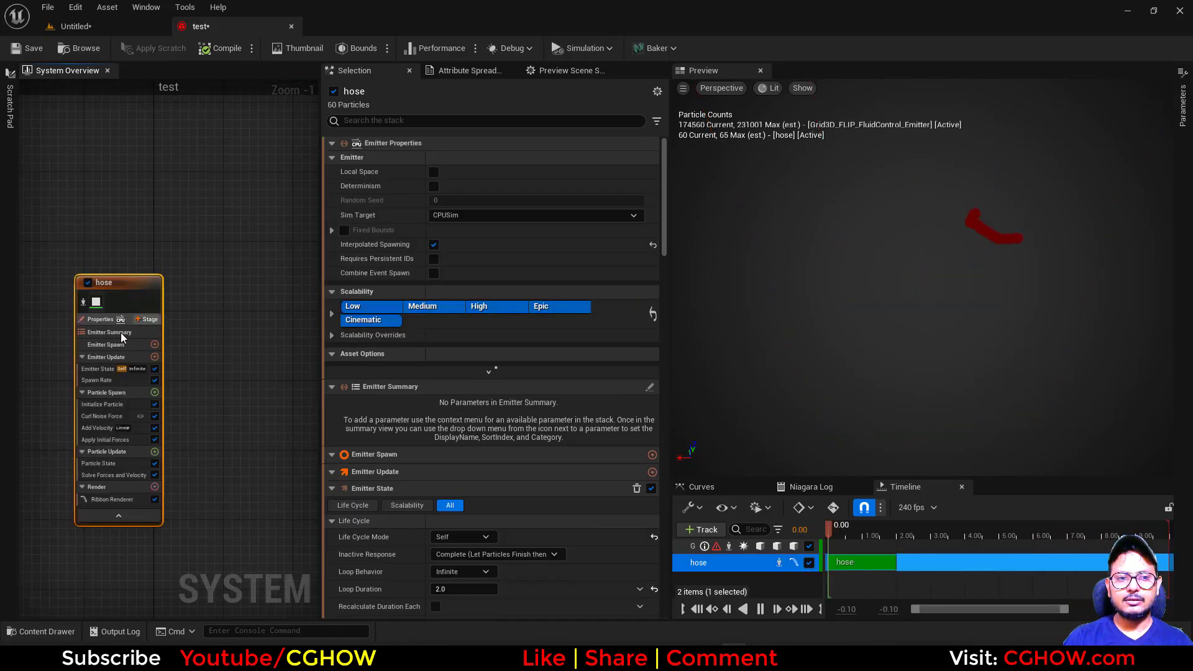
pyautogui.moveTo(215, 151); pyautogui.dragTo(25, 470, button='right')
pyautogui.moveTo(132, 206); pyautogui.dragTo(40, 260, button='right')
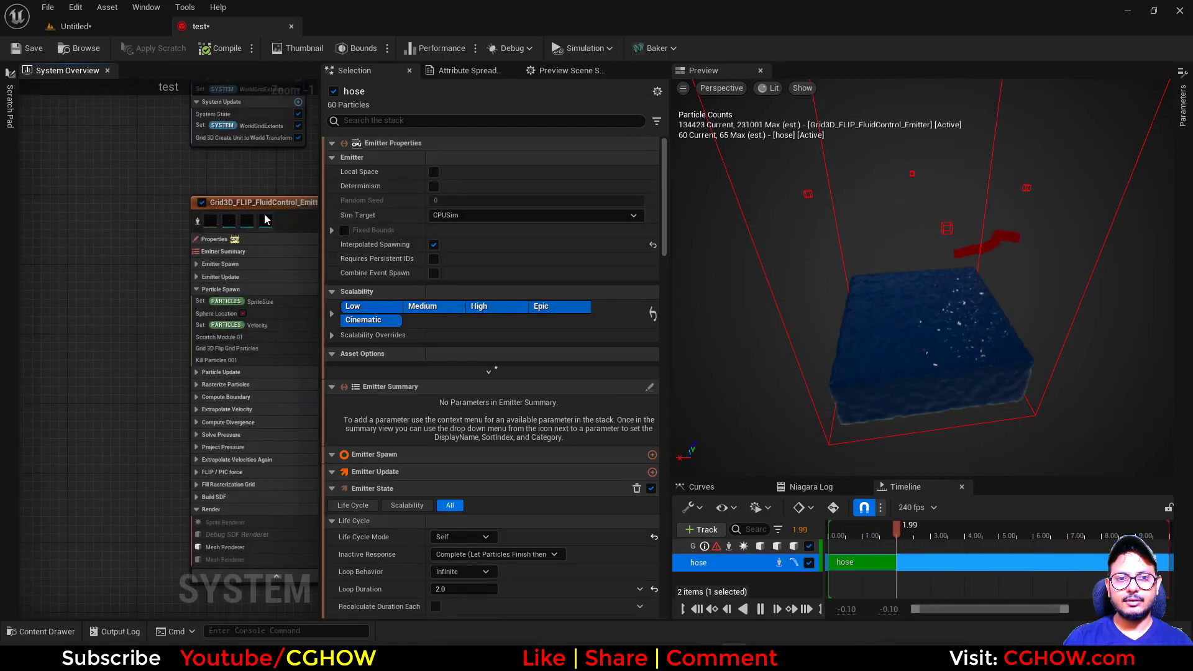
pyautogui.moveTo(107, 356); pyautogui.dragTo(271, 202, button='right')
pyautogui.scroll(-2, 151, 325)
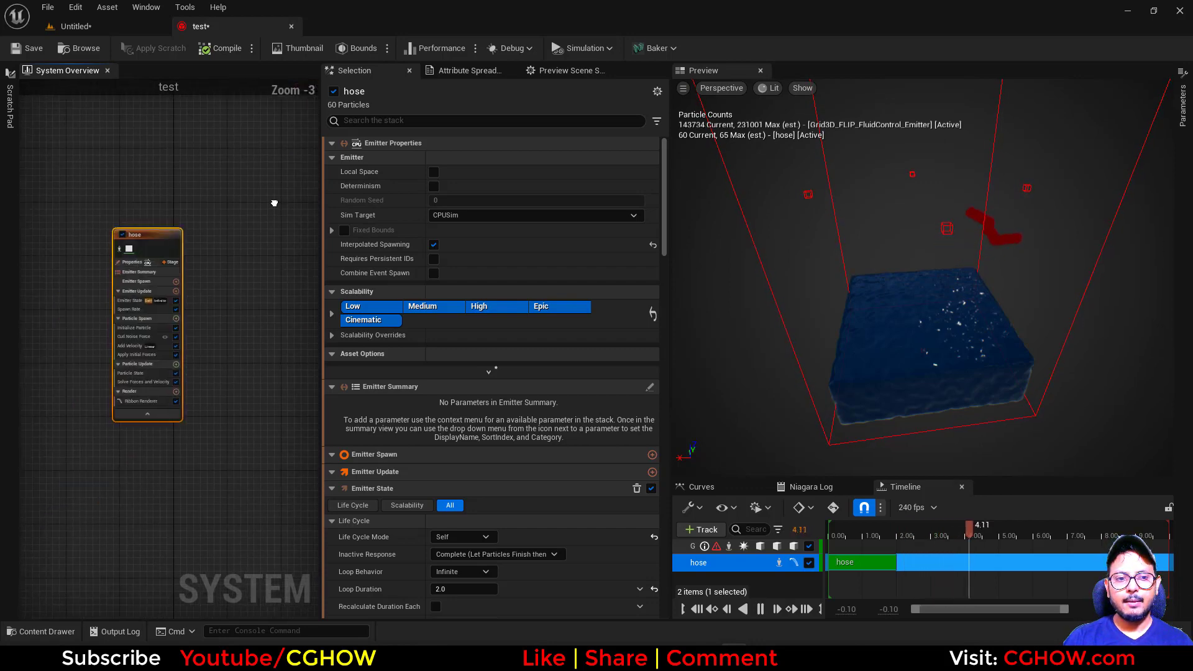
pyautogui.scroll(3, 108, 321)
pyautogui.click(140, 234)
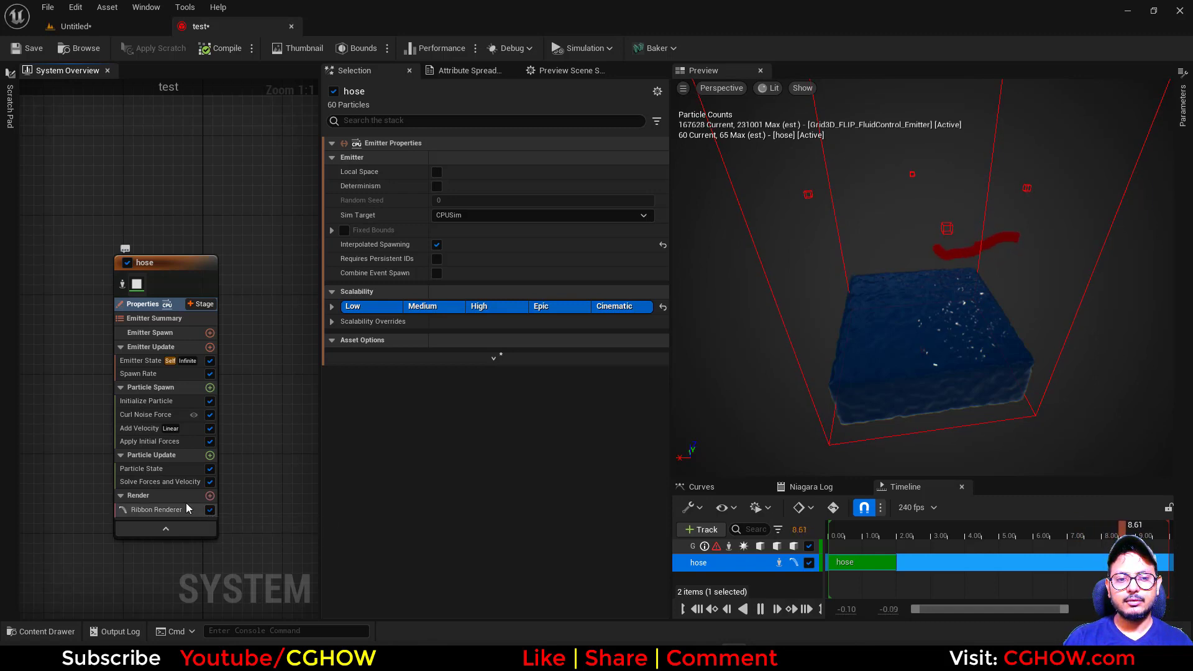
pyautogui.click(210, 510)
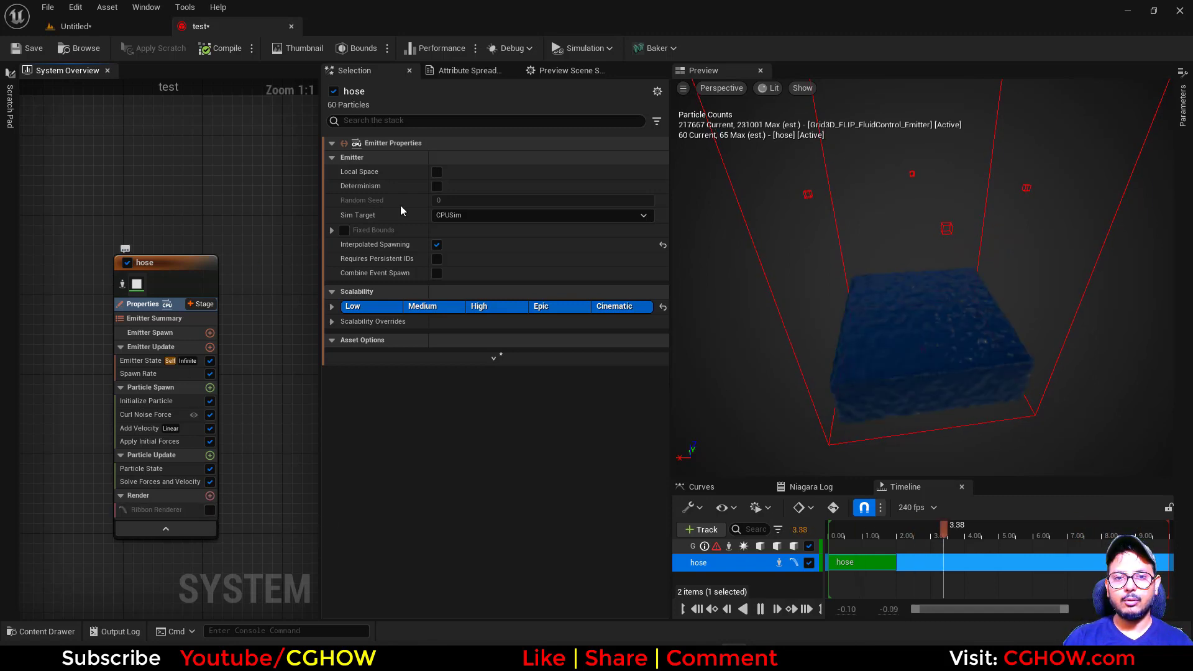
# Step: Set the hose emitter's Sim Target to GPUCompute Sim and enable Determinism
pyautogui.click(457, 215)
pyautogui.click(481, 240)
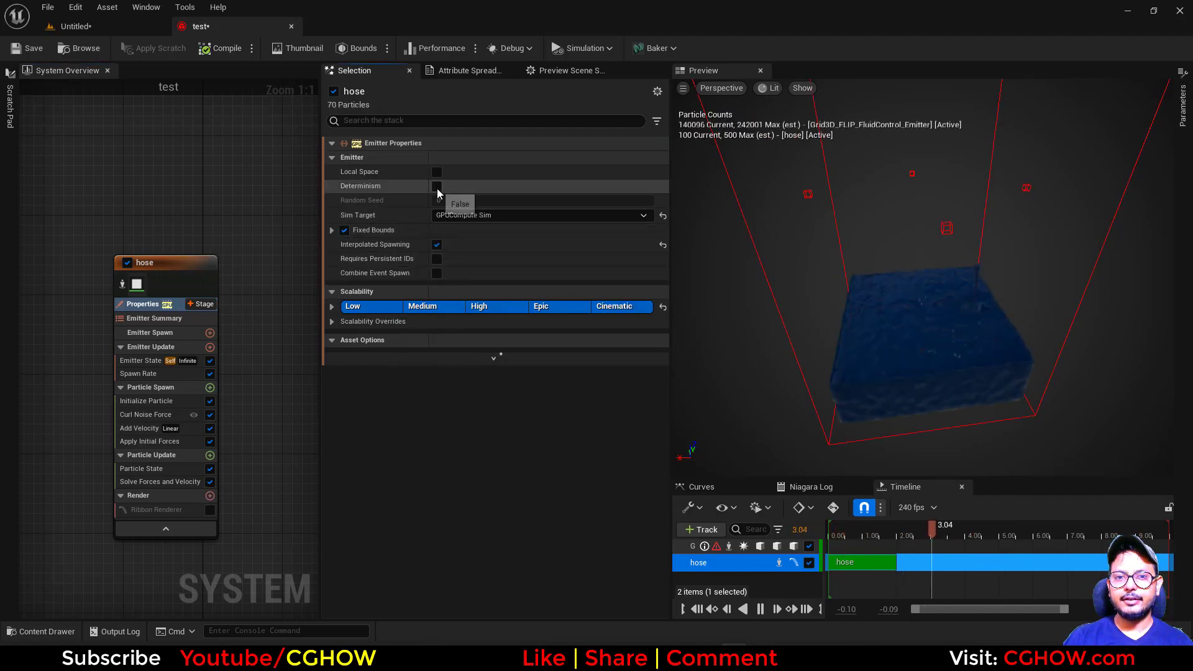
pyautogui.scroll(-1, 261, 454)
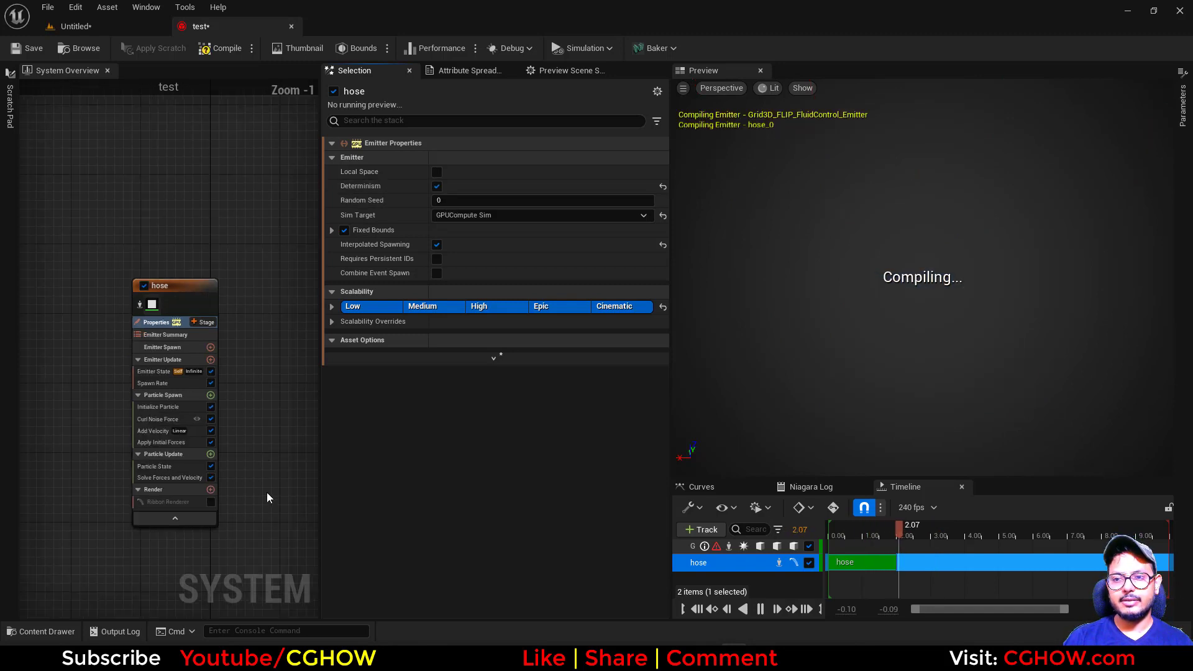
# Step: Paste a copy of the hose emitter into the test system beside the original
pyautogui.moveTo(270, 501); pyautogui.dragTo(173, 428, button='right')
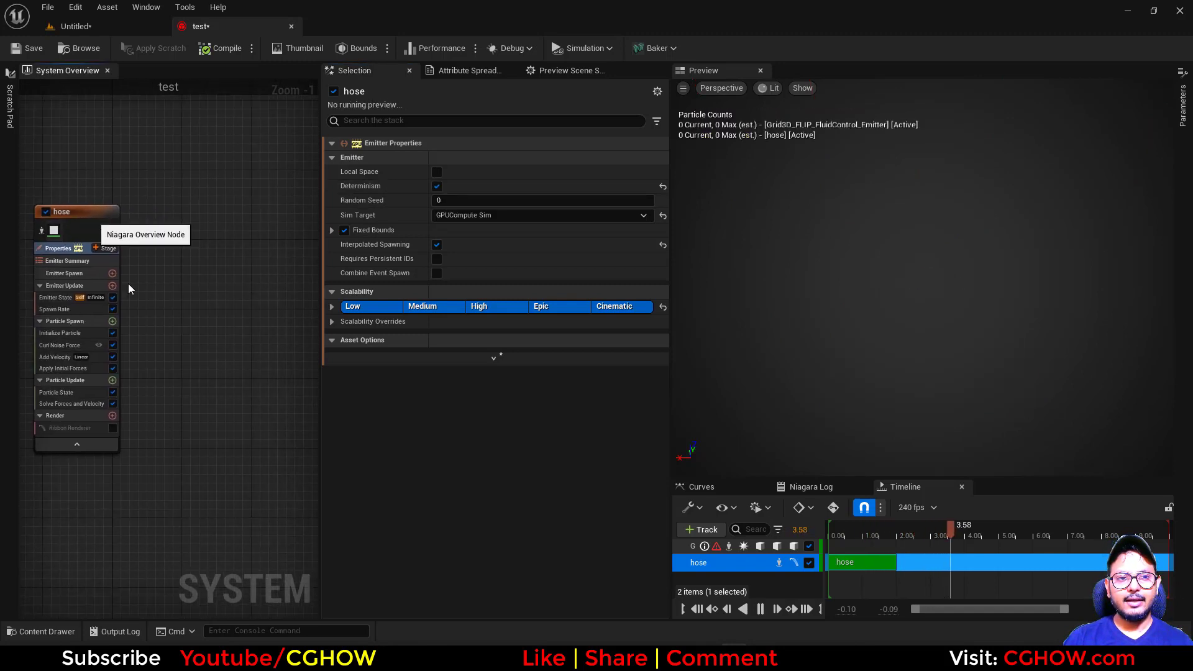
pyautogui.click(209, 409)
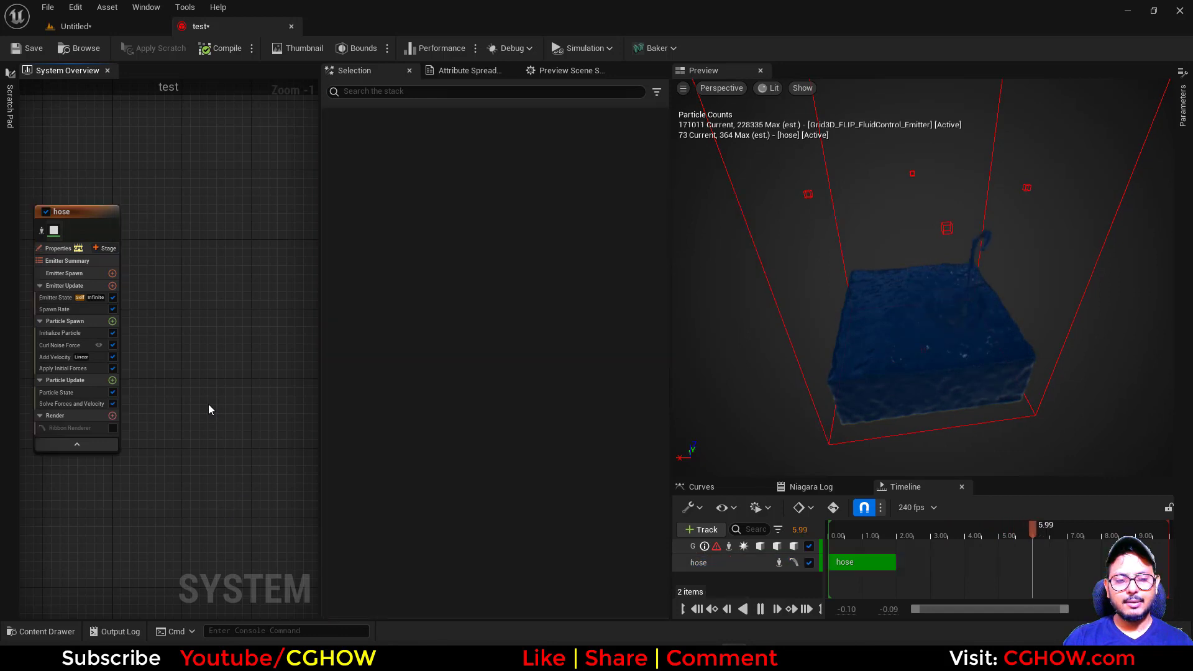
pyautogui.hotkey('ctrl', 'v')
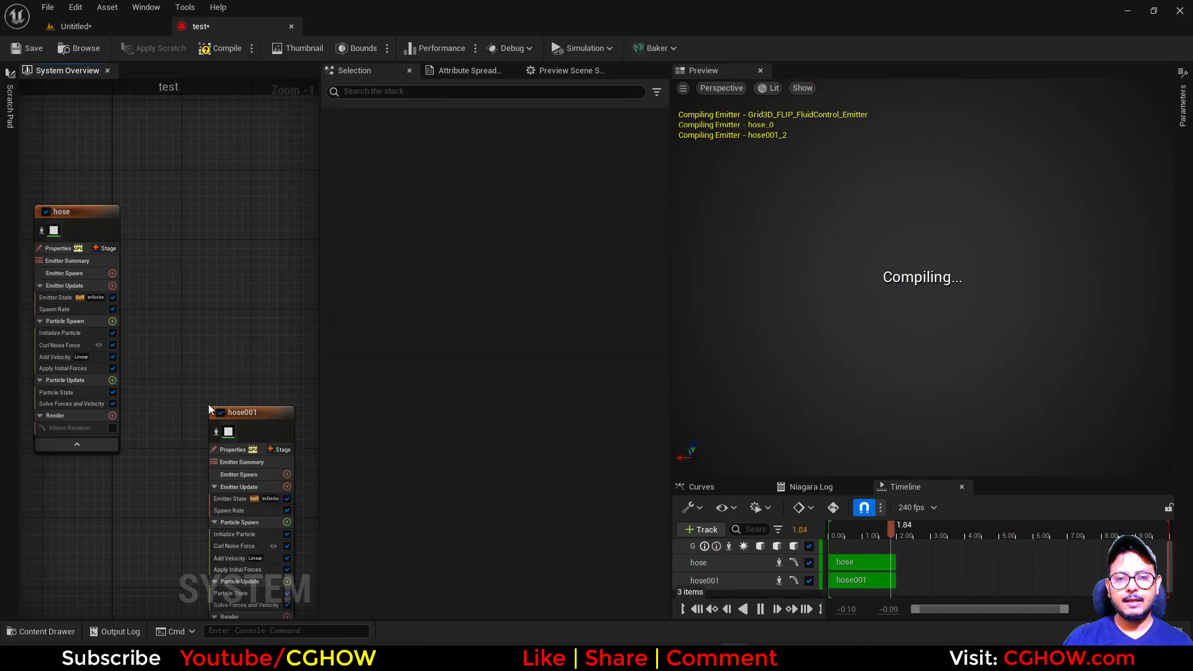
pyautogui.moveTo(207, 348); pyautogui.dragTo(210, 250, button='right')
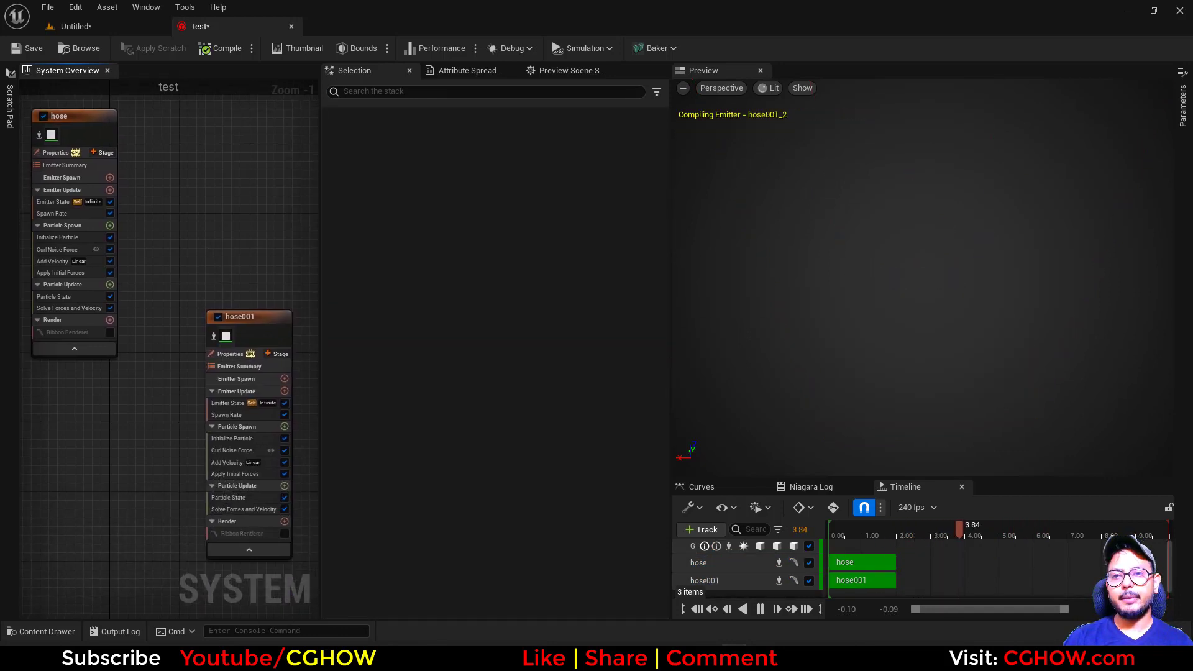
pyautogui.moveTo(171, 420); pyautogui.dragTo(162, 453, button='right')
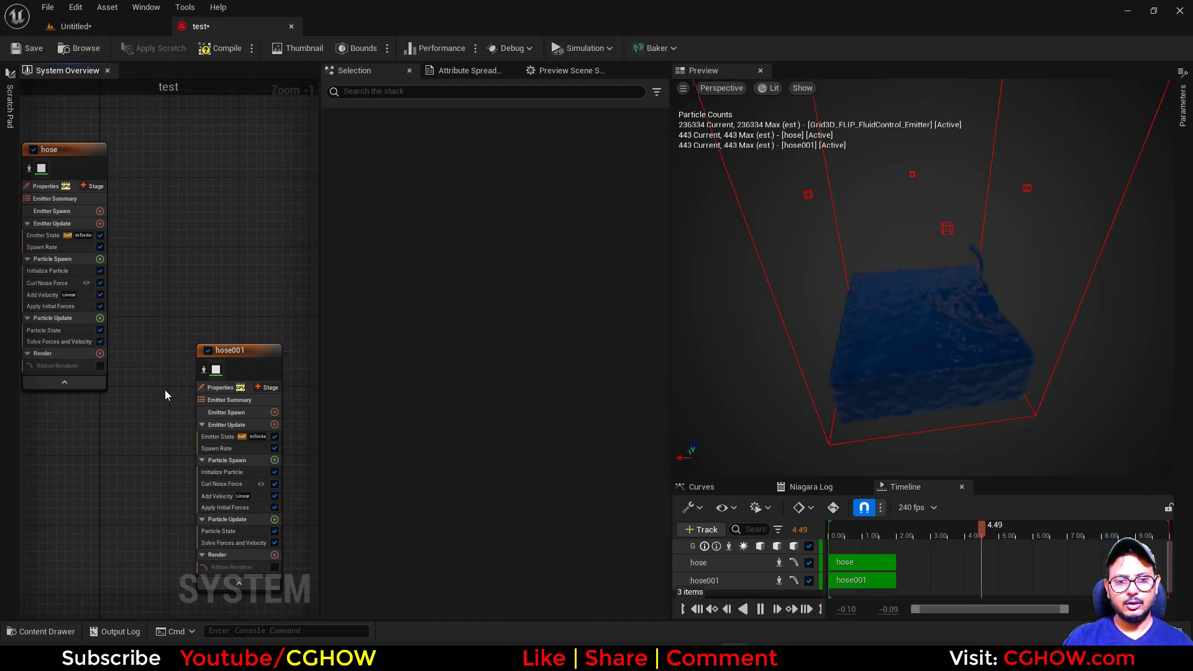
pyautogui.moveTo(165, 390); pyautogui.dragTo(102, 374, button='right')
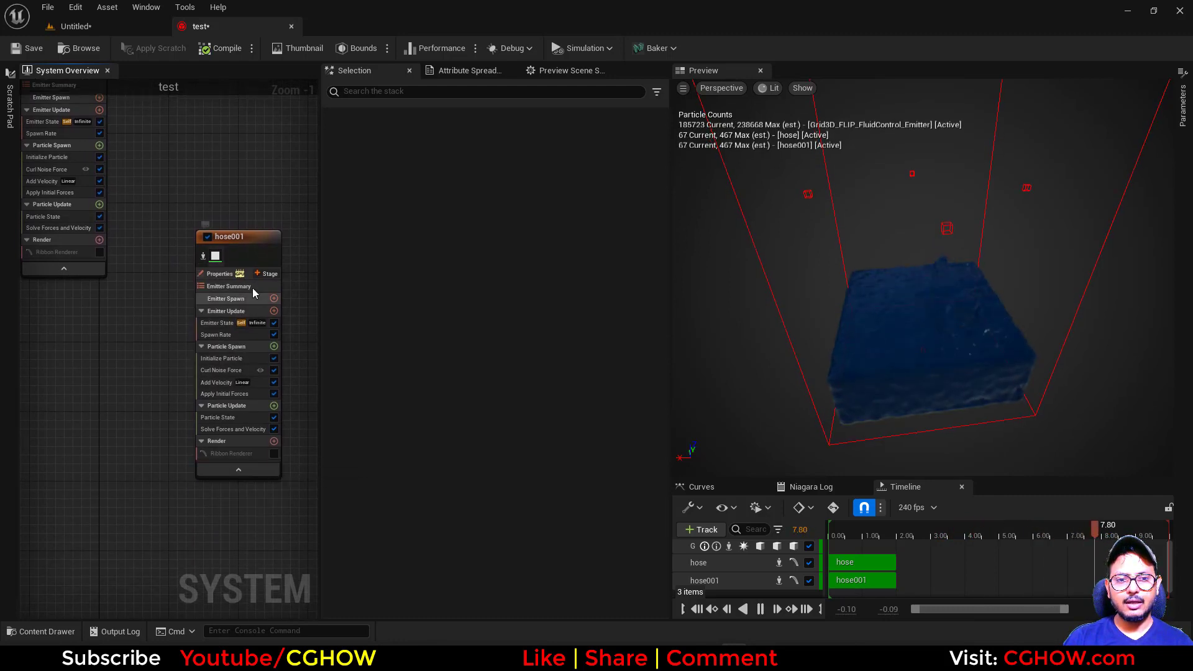
# Step: Set the copied hose emitter's Sim Target to CPUSim and enable its Ribbon Renderer
pyautogui.click(229, 275)
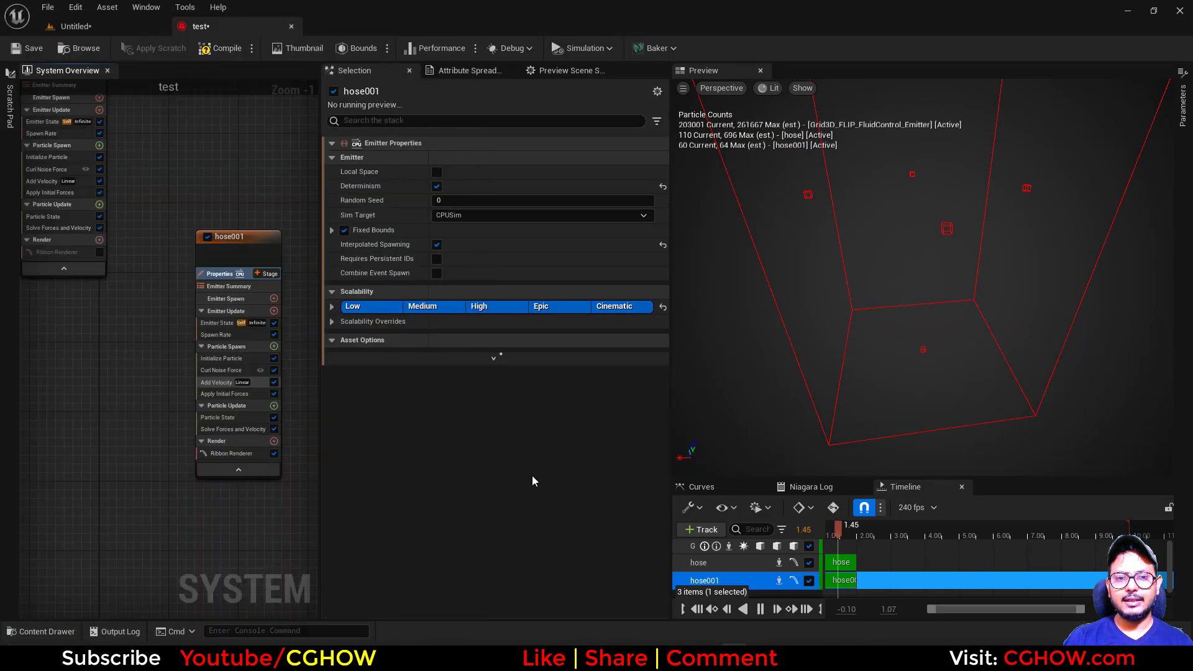
pyautogui.moveTo(114, 347); pyautogui.dragTo(131, 503, button='right')
pyautogui.moveTo(180, 267); pyautogui.dragTo(218, 346, button='right')
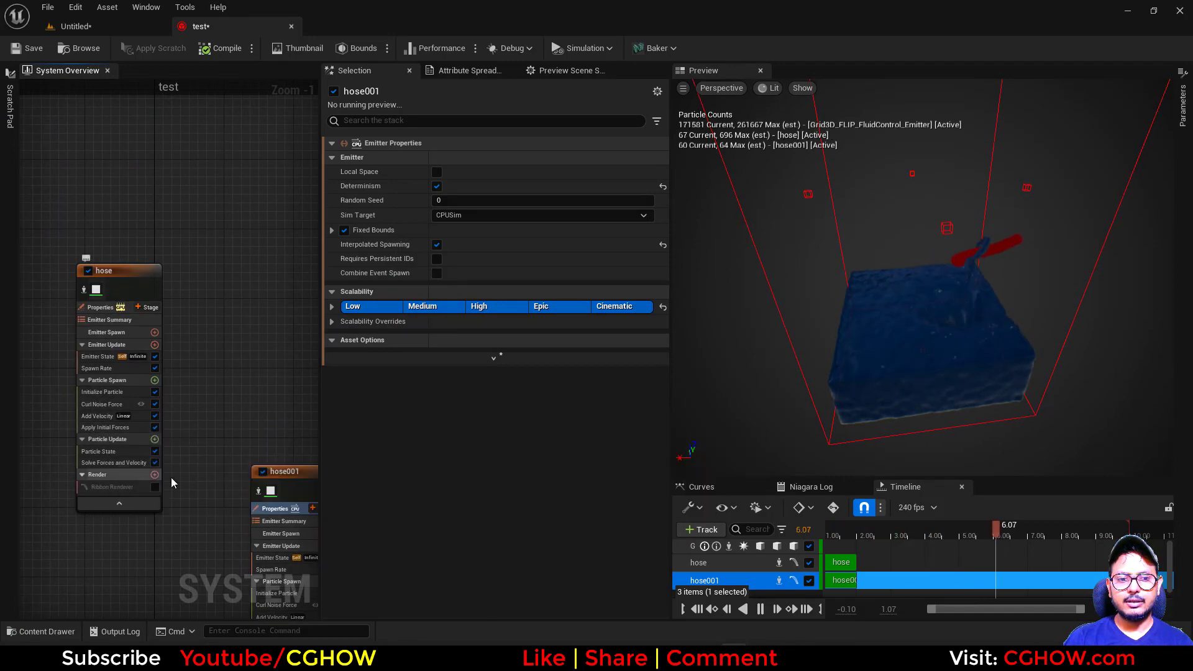
pyautogui.moveTo(204, 415); pyautogui.dragTo(150, 476, button='right')
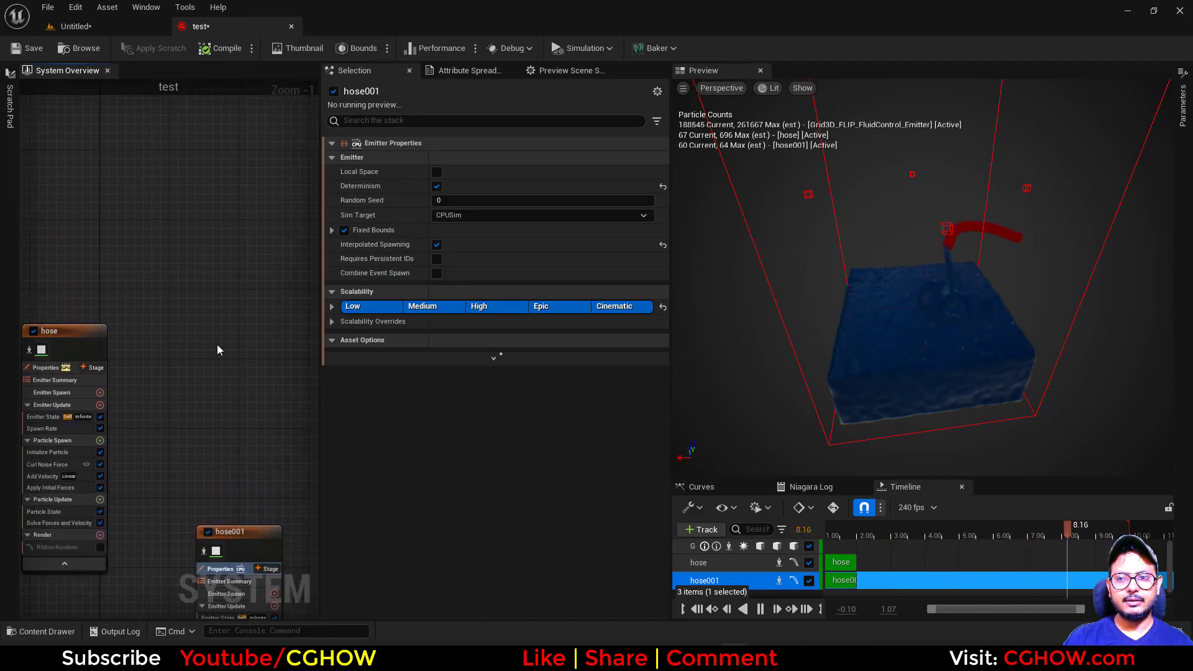
pyautogui.moveTo(187, 438); pyautogui.dragTo(151, 179, button='right')
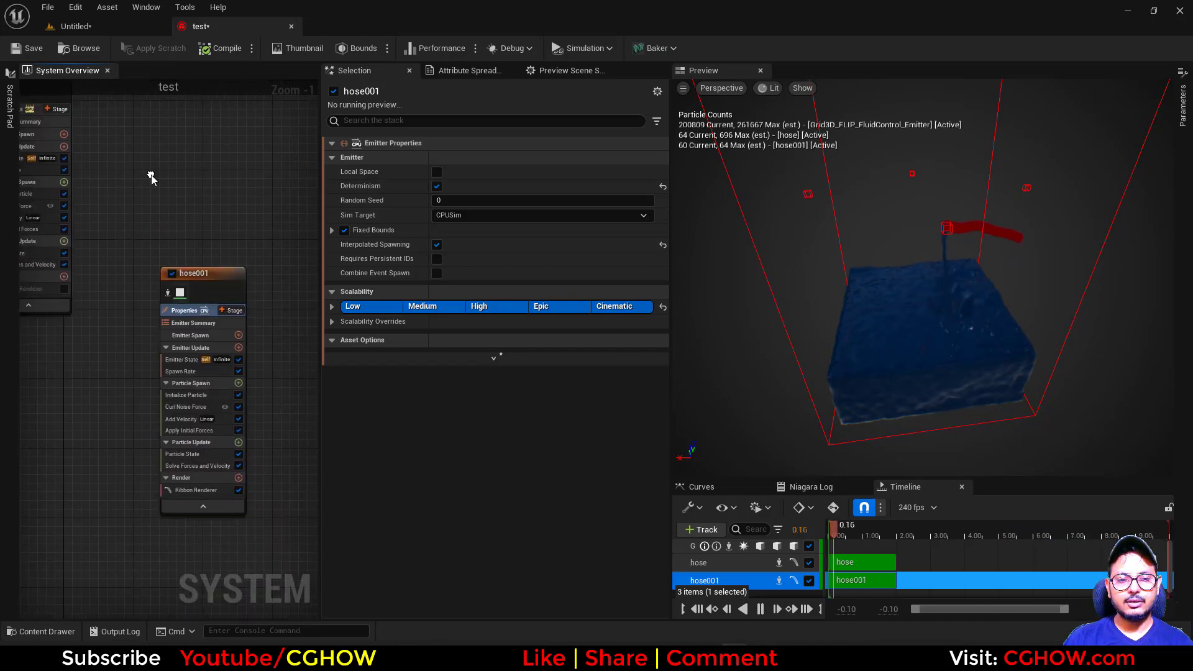
# Step: Switch to the level and examine the hose ribbon and water stream from several angles
pyautogui.click(106, 26)
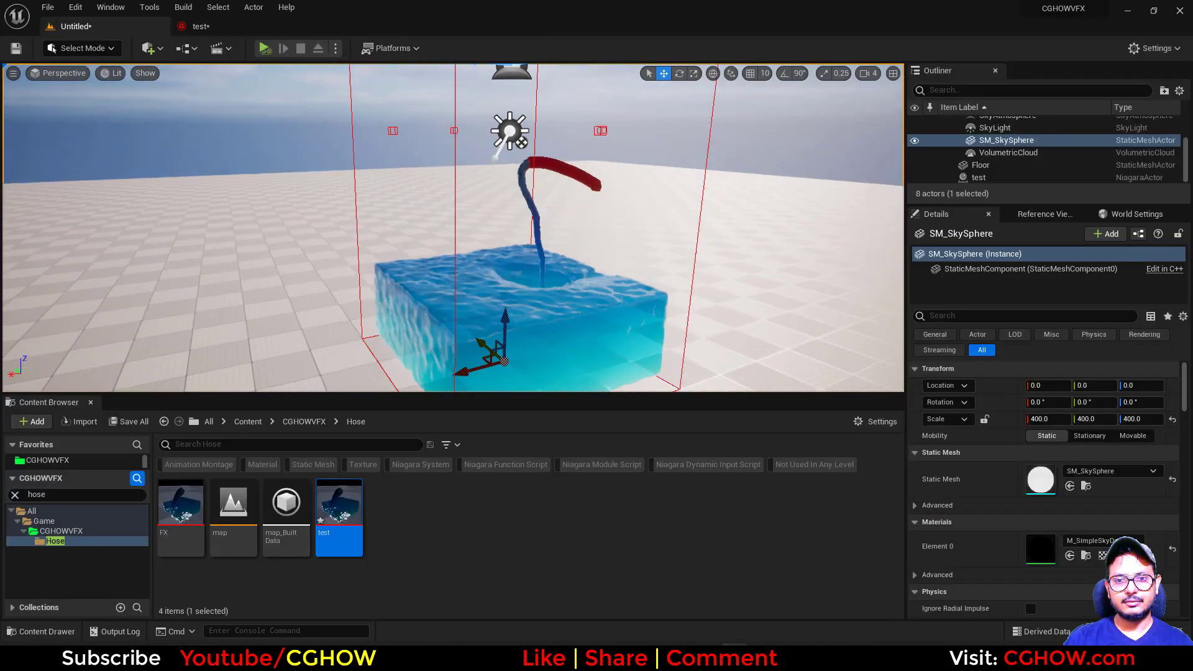
pyautogui.moveTo(472, 224); pyautogui.dragTo(391, 236, button='right')
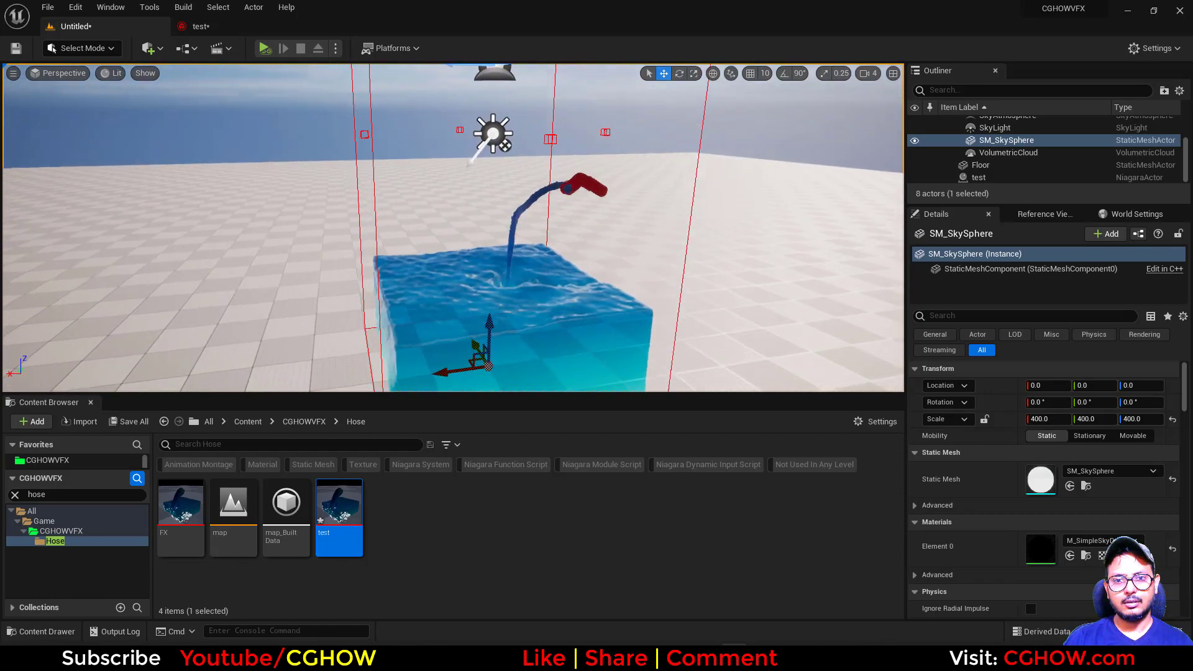
pyautogui.keyDown('alt'); pyautogui.moveTo(453, 236); pyautogui.dragTo(404, 214); pyautogui.keyUp('alt')
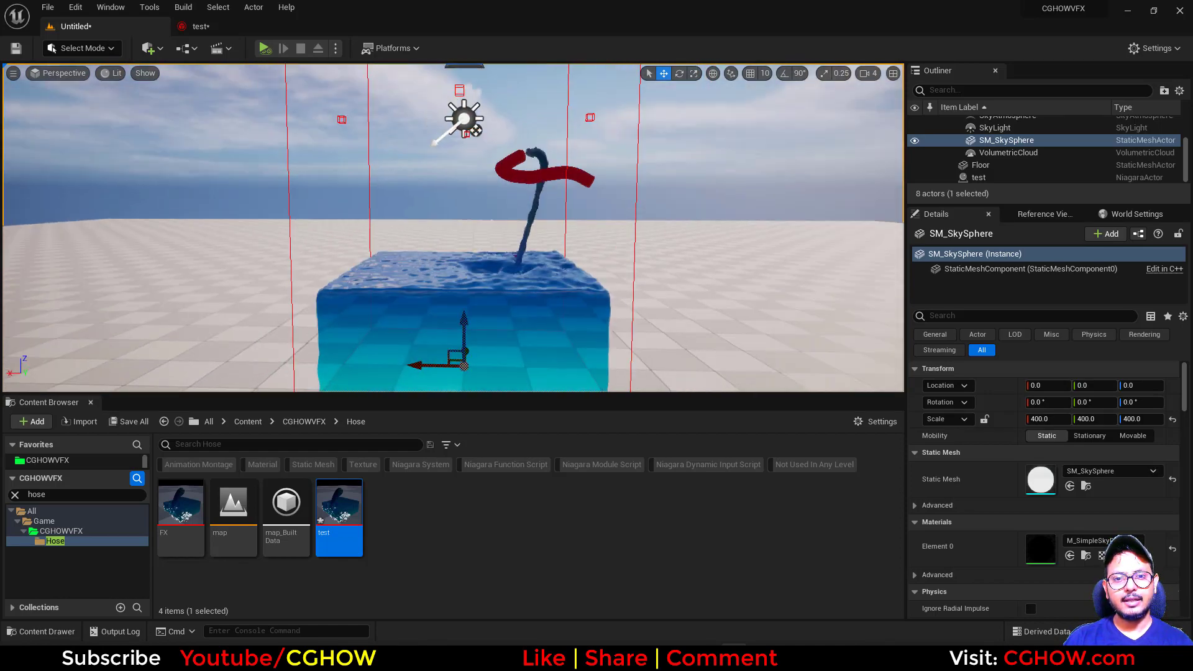
pyautogui.scroll(-3, 488, 250)
# Step: Select the test Niagara actor in the level and bring its water height and grid extents override parameters into view
pyautogui.click(488, 249)
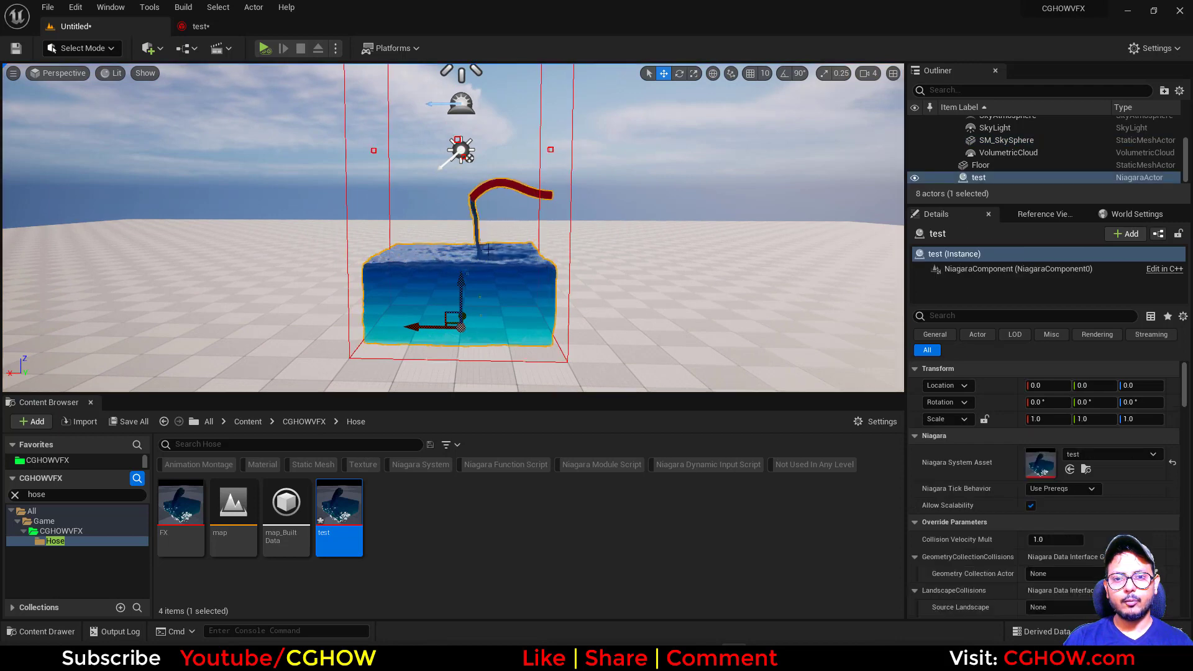
pyautogui.scroll(-10, 1044, 526)
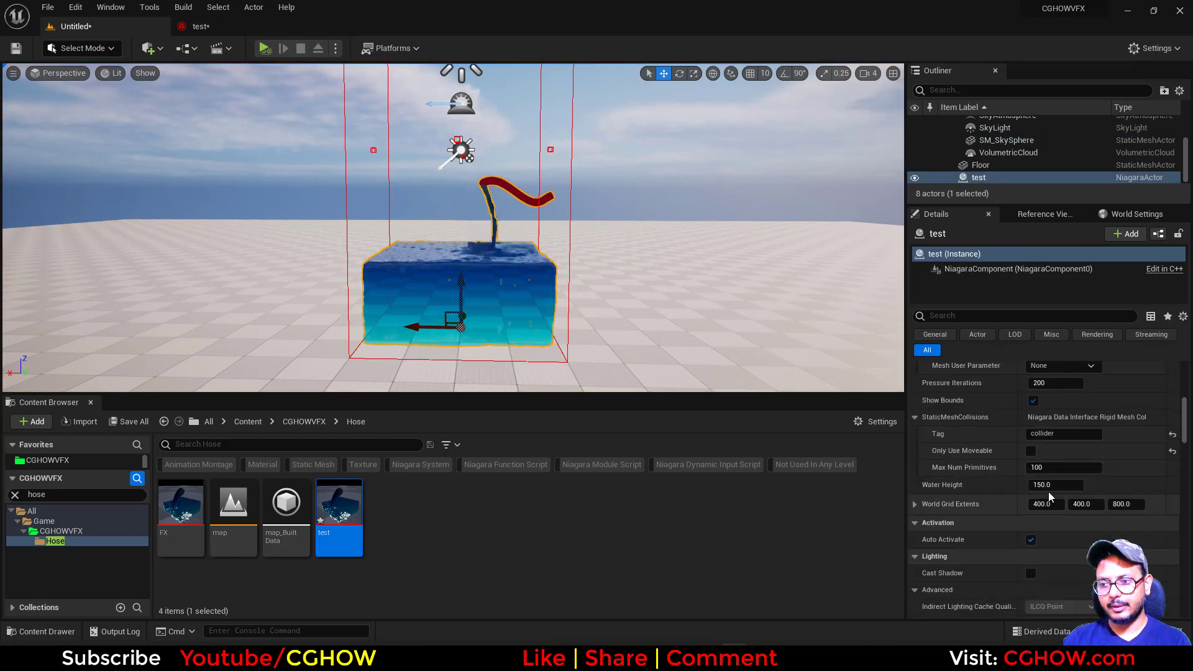